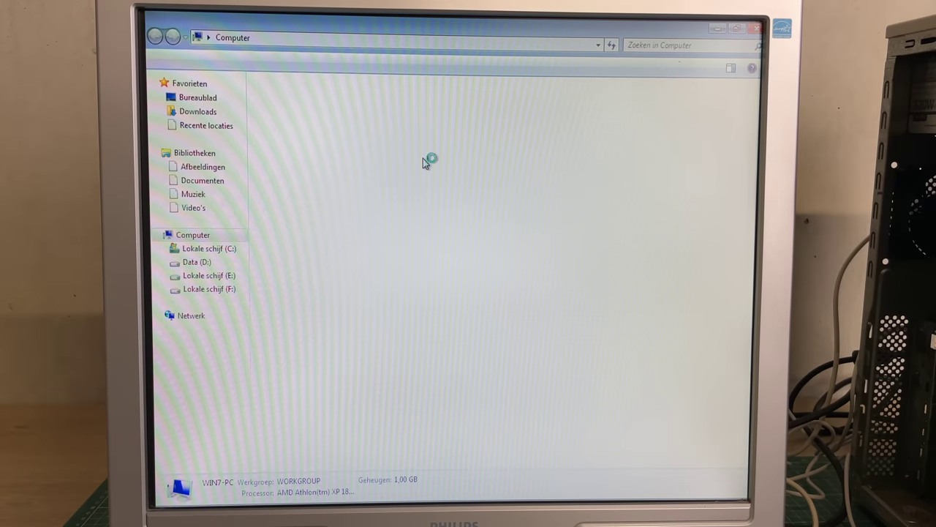
- Show Computer's properties (Windows 7 Home Premium, Athlon XP 1800+, 1 GB) and dismiss the blocked-driver balloon
{"action": "right_click", "coordinate": [202, 234]}
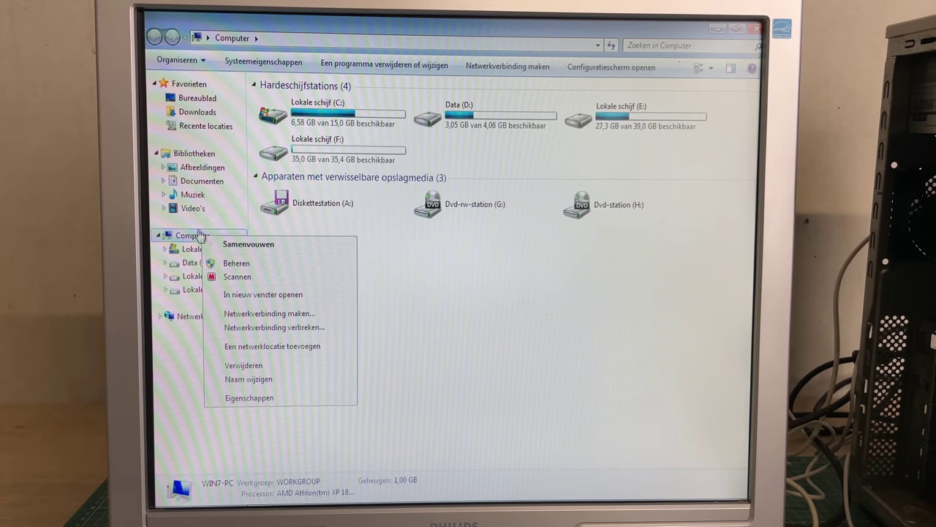
{"action": "left_click", "coordinate": [272, 399]}
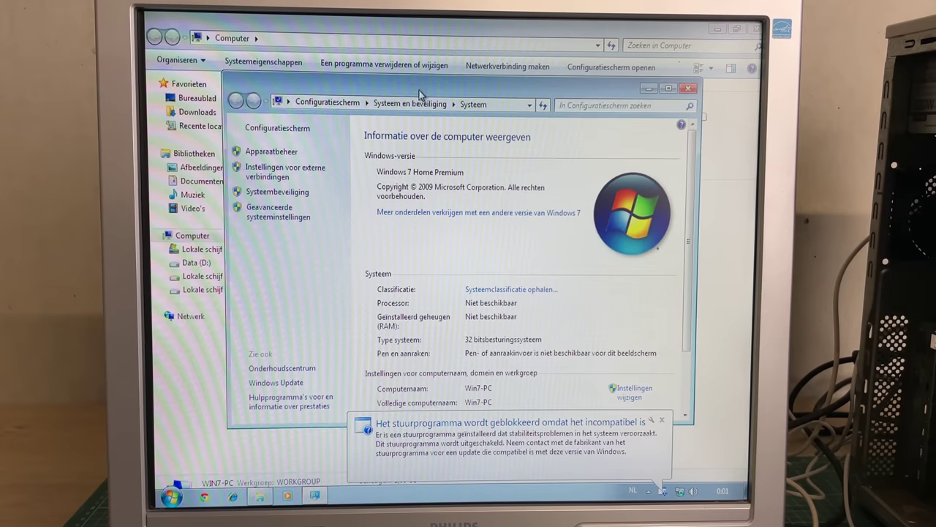
{"action": "left_click", "coordinate": [662, 421]}
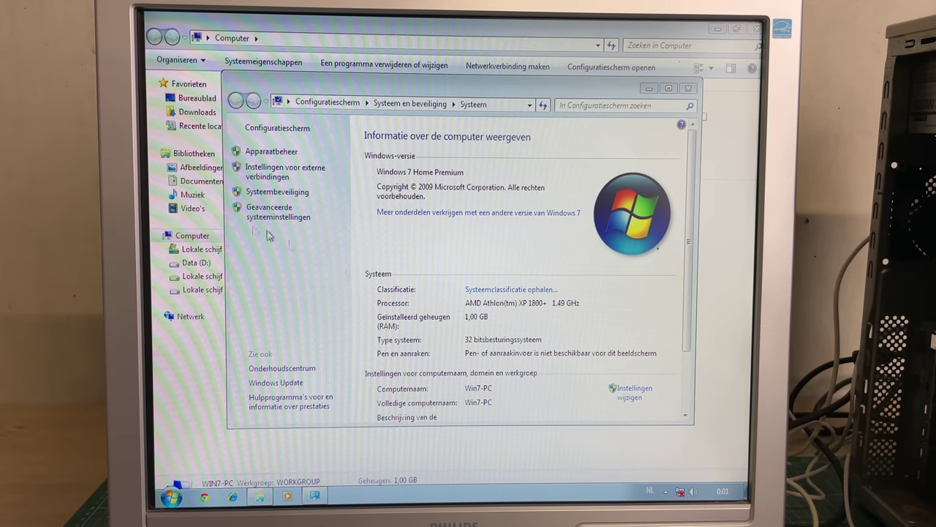
{"action": "left_click", "coordinate": [271, 153]}
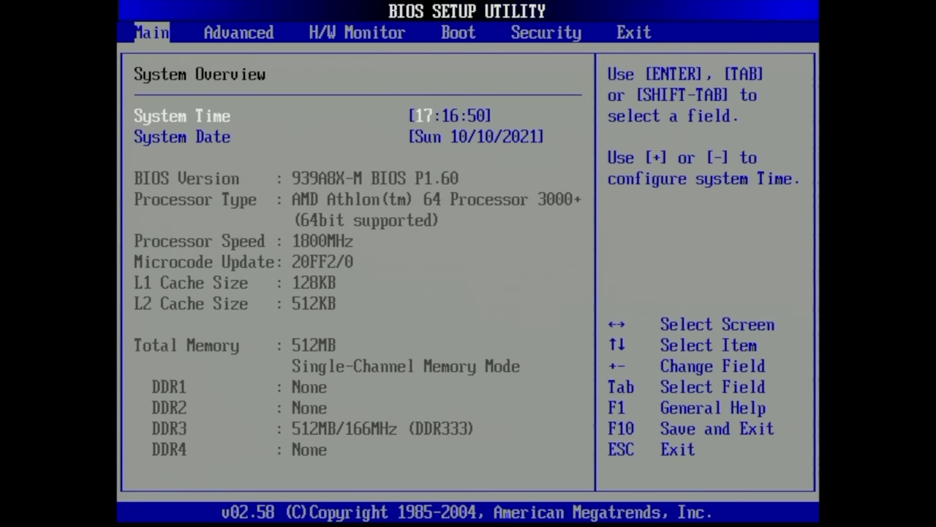
- Go to Advanced > CPU Configuration and review Boot Failure Guard, Spread Spectrum and Cool'n'Quiet
{"action": "key", "text": "Right"}
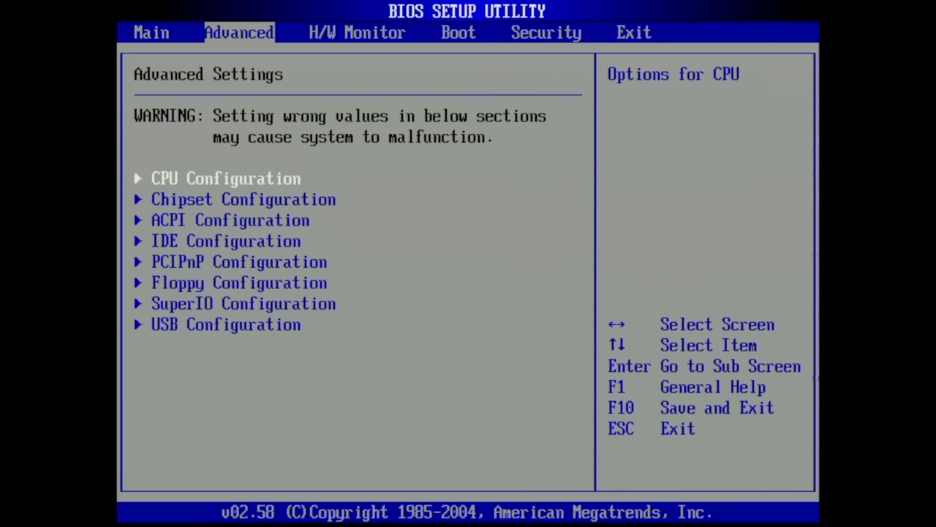
{"action": "key", "text": "Return"}
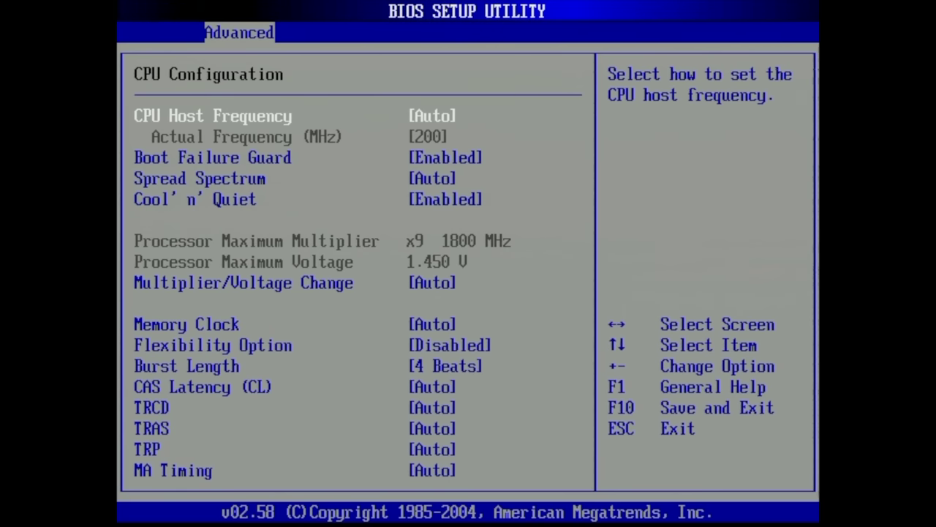
{"action": "key", "text": "Down"}
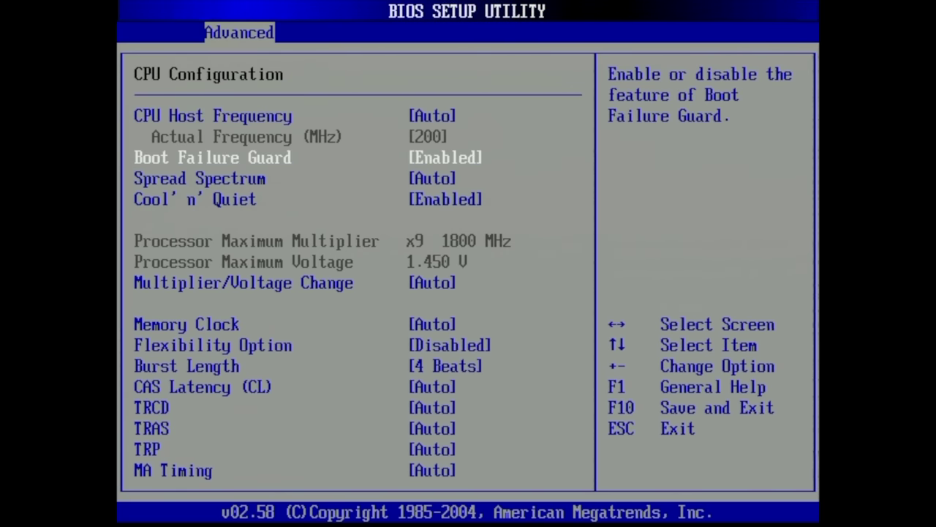
{"action": "key", "text": "Down"}
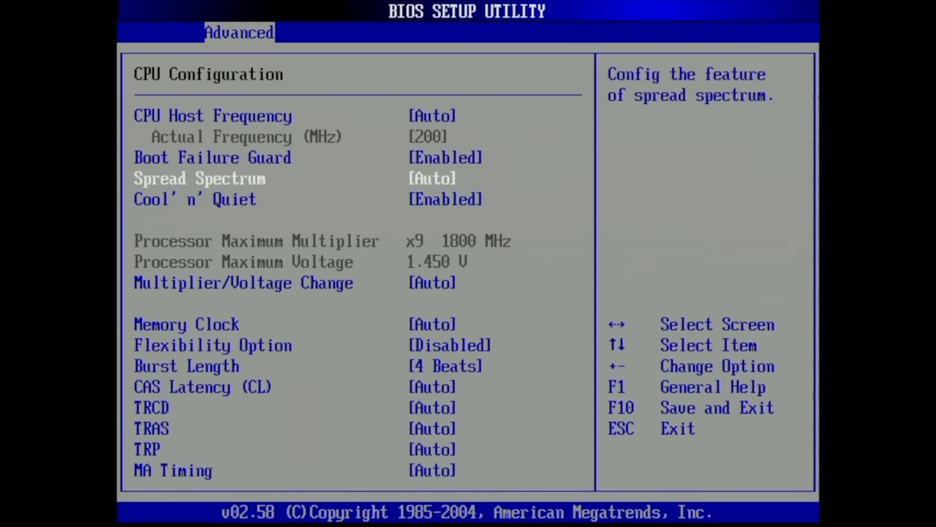
{"action": "key", "text": "Down"}
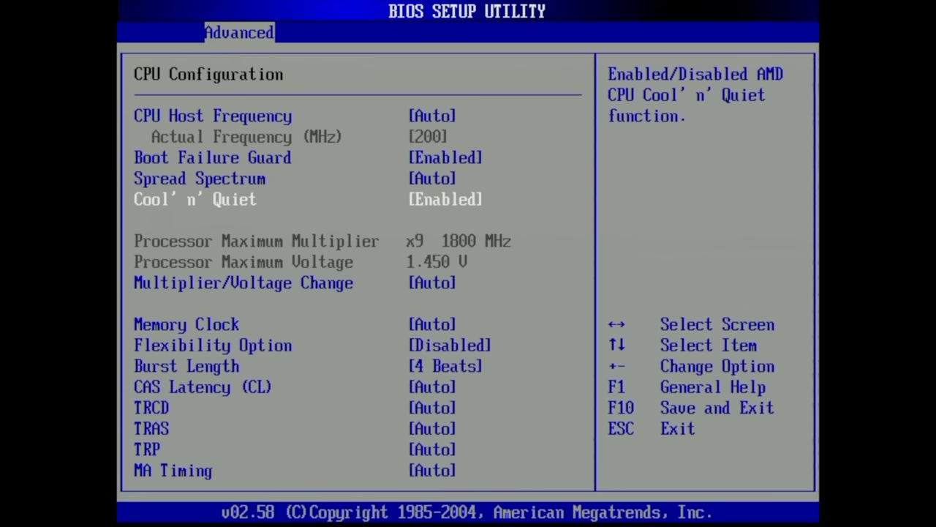
{"action": "key", "text": "Down"}
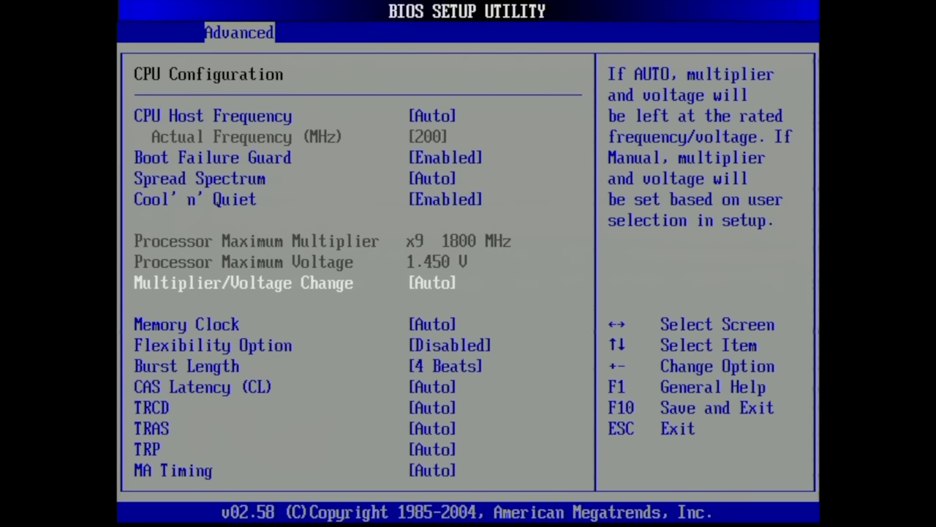
- Switch Multiplier/Voltage Change to Manual to inspect multiplier and voltage, then set it back to Auto
{"action": "key", "text": "Return"}
{"action": "key", "text": "Down"}
{"action": "key", "text": "Return"}
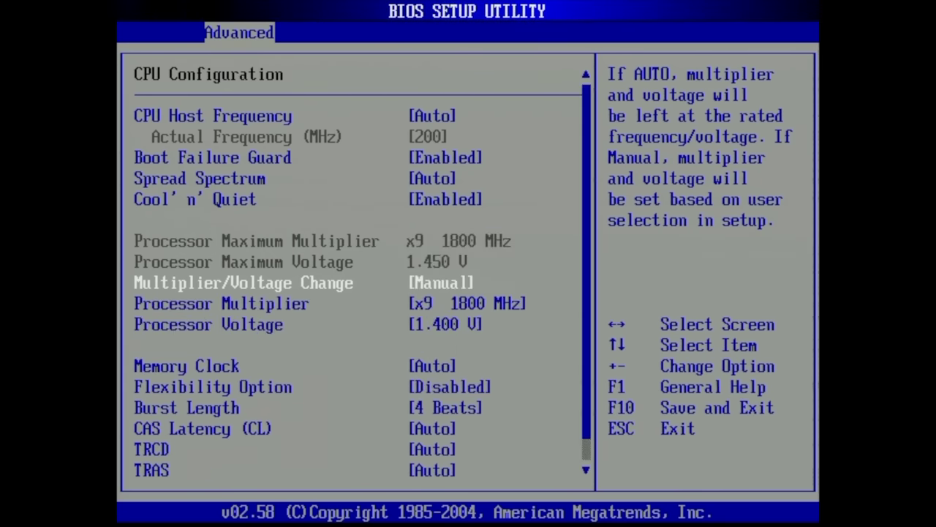
{"action": "key", "text": "Down"}
{"action": "key", "text": "Down"}
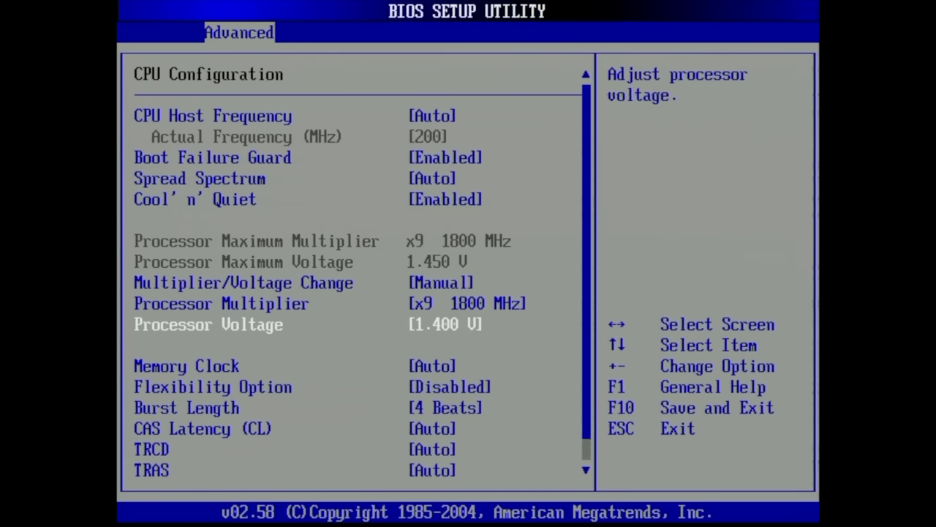
{"action": "key", "text": "Up"}
{"action": "key", "text": "Up"}
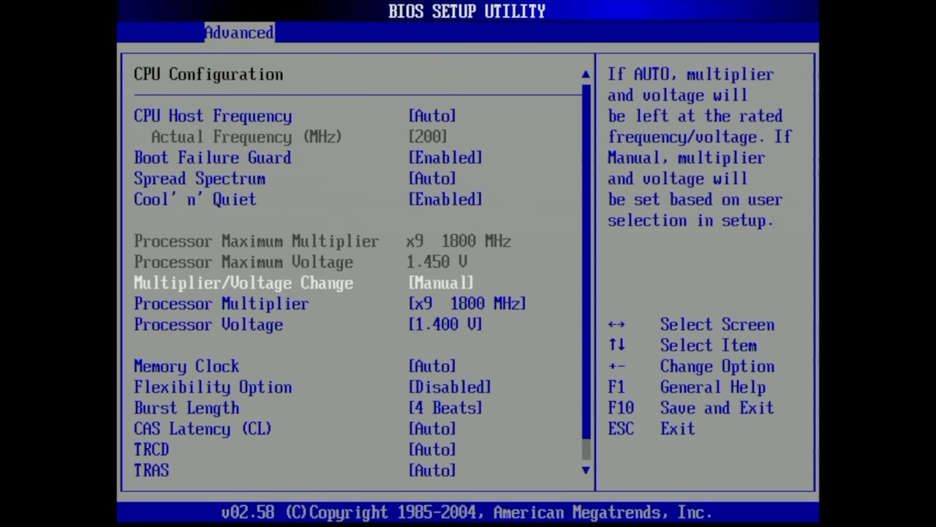
{"action": "key", "text": "Return"}
{"action": "key", "text": "Up"}
{"action": "key", "text": "Return"}
- Browse the Memory Clock options (DDR266 to DDR400) and leave it on Auto
{"action": "key", "text": "Down"}
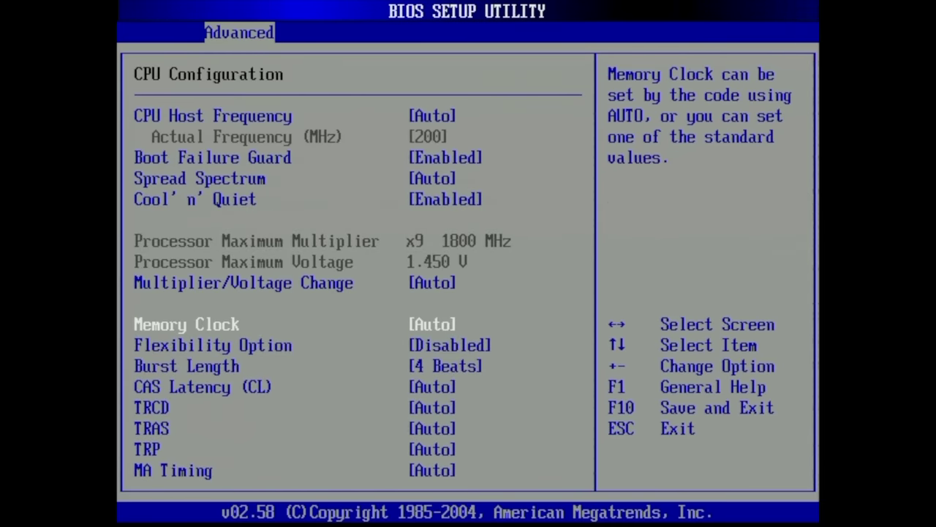
{"action": "key", "text": "Return"}
{"action": "key", "text": "Down"}
{"action": "key", "text": "Down"}
{"action": "key", "text": "Down"}
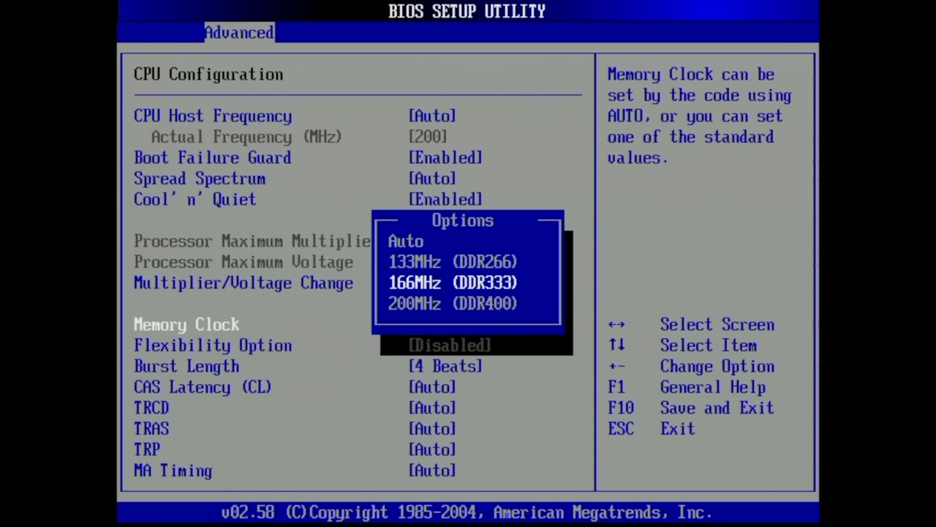
{"action": "key", "text": "Up"}
{"action": "key", "text": "Up"}
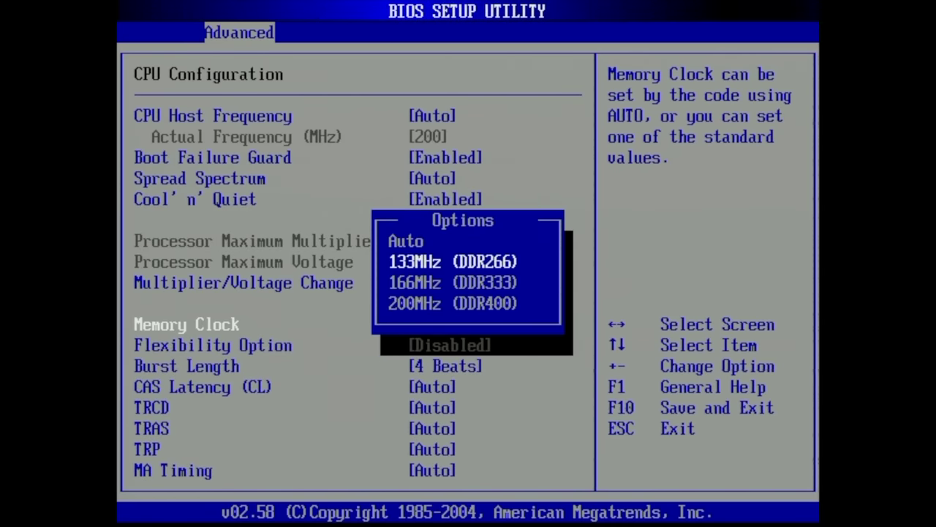
{"action": "key", "text": "Up"}
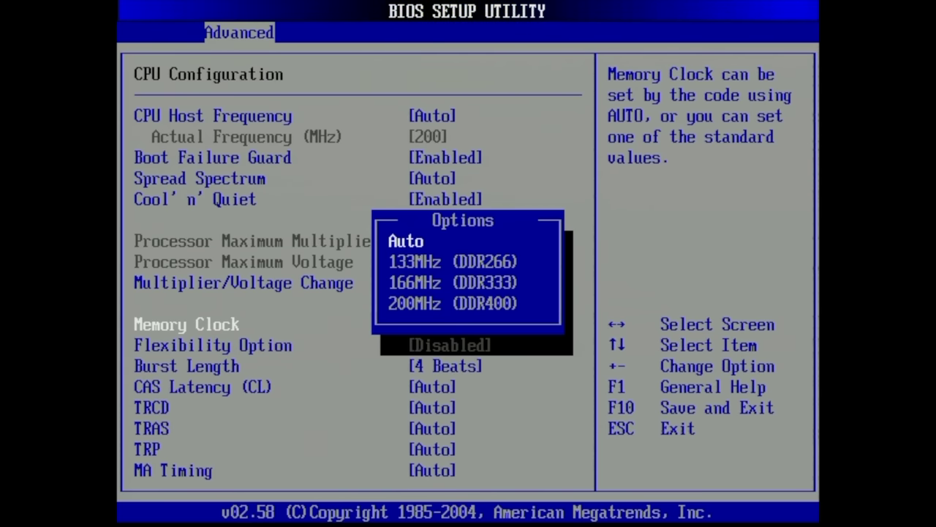
{"action": "key", "text": "Return"}
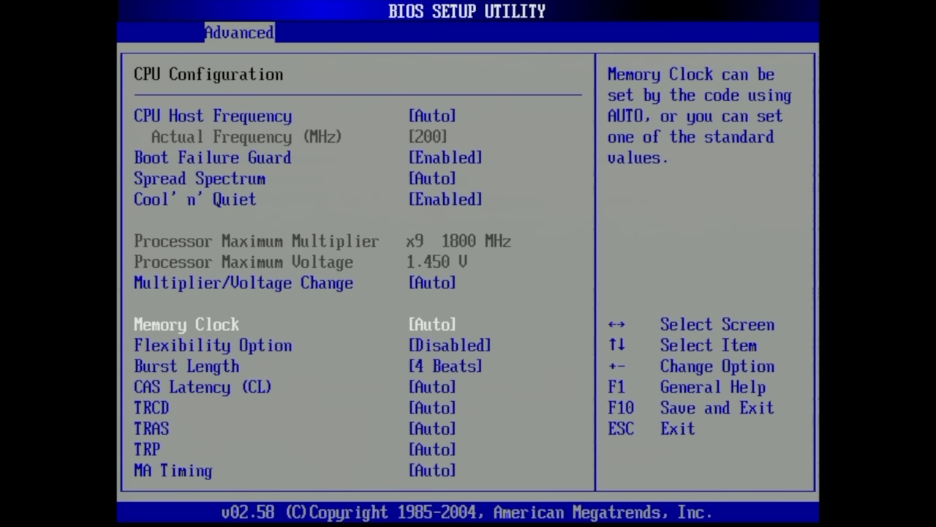
- Review Chipset Configuration, leaving HT Speed and HT Width unchanged on Auto
{"action": "key", "text": "Escape"}
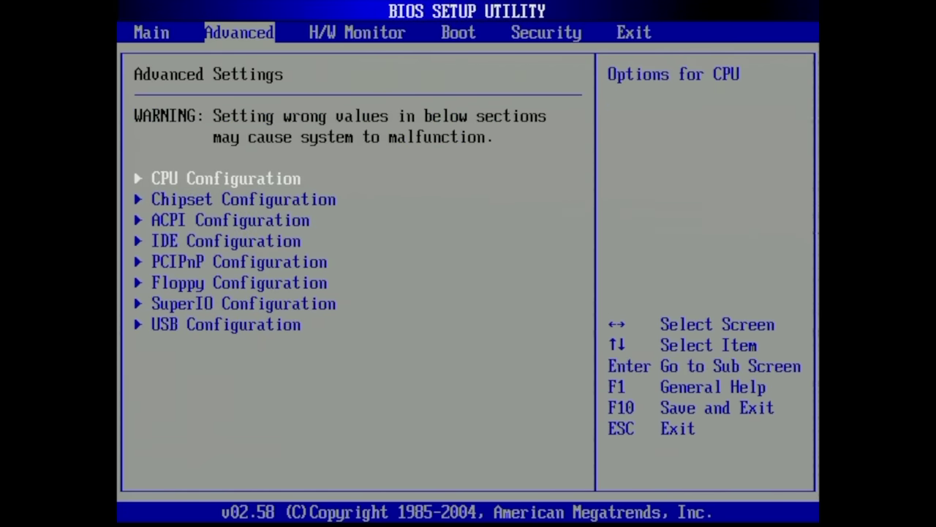
{"action": "key", "text": "Down"}
{"action": "key", "text": "Return"}
{"action": "key", "text": "Down"}
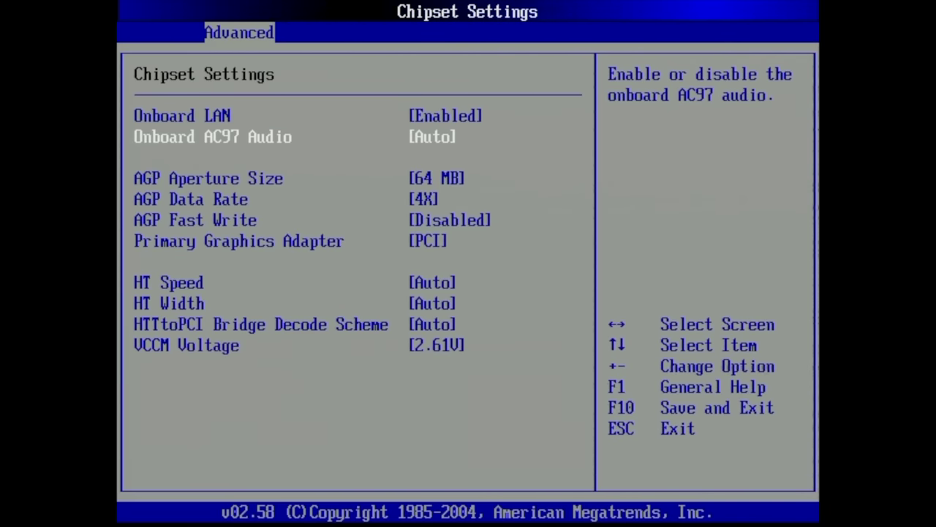
{"action": "key", "text": "Down"}
{"action": "key", "text": "Down"}
{"action": "key", "text": "Down"}
{"action": "key", "text": "Down"}
{"action": "key", "text": "Down"}
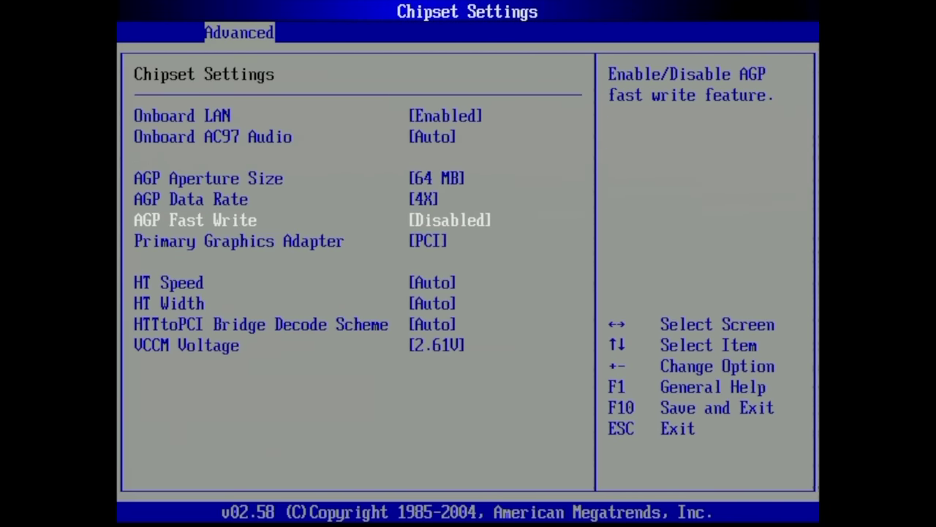
{"action": "key", "text": "Return"}
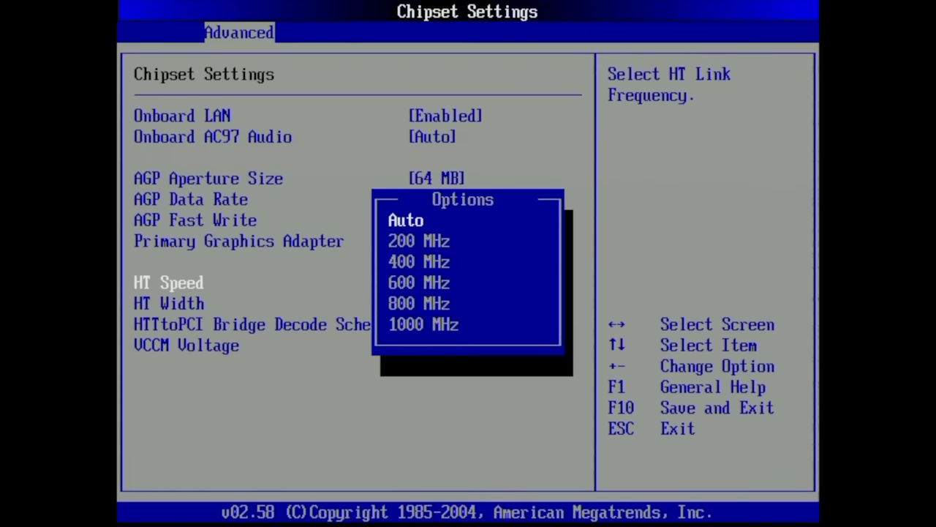
{"action": "key", "text": "Escape"}
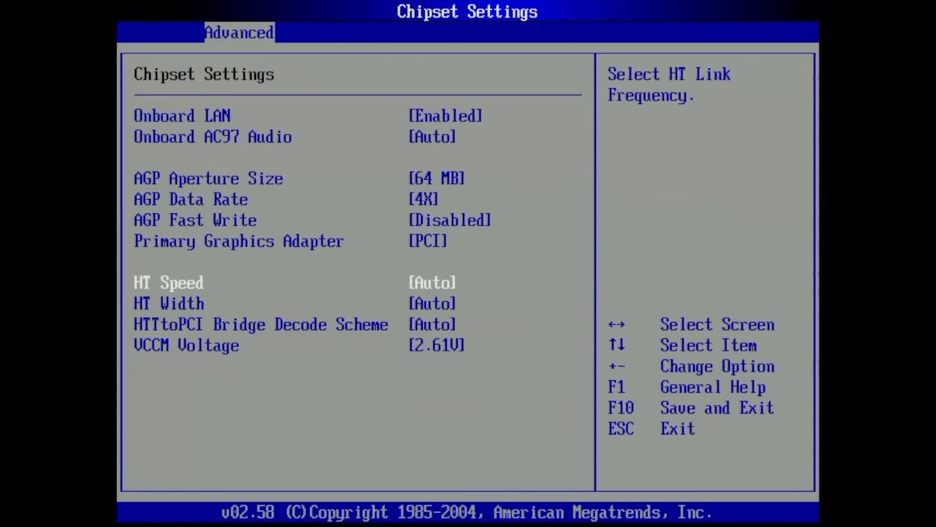
{"action": "key", "text": "Down"}
{"action": "key", "text": "Return"}
{"action": "key", "text": "Escape"}
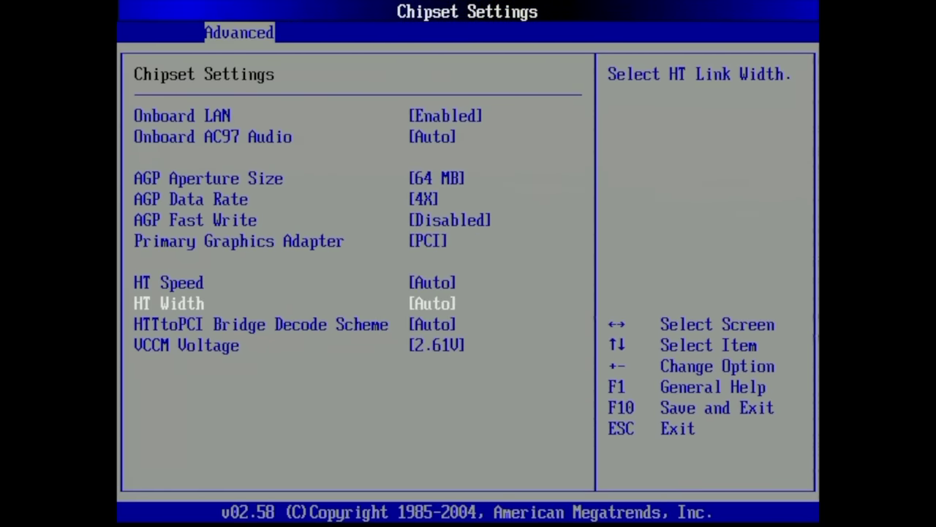
{"action": "key", "text": "Escape"}
- Review the ACPI power settings and the IDE Configuration's SATA and Secondary IDE Master entries
{"action": "key", "text": "Down"}
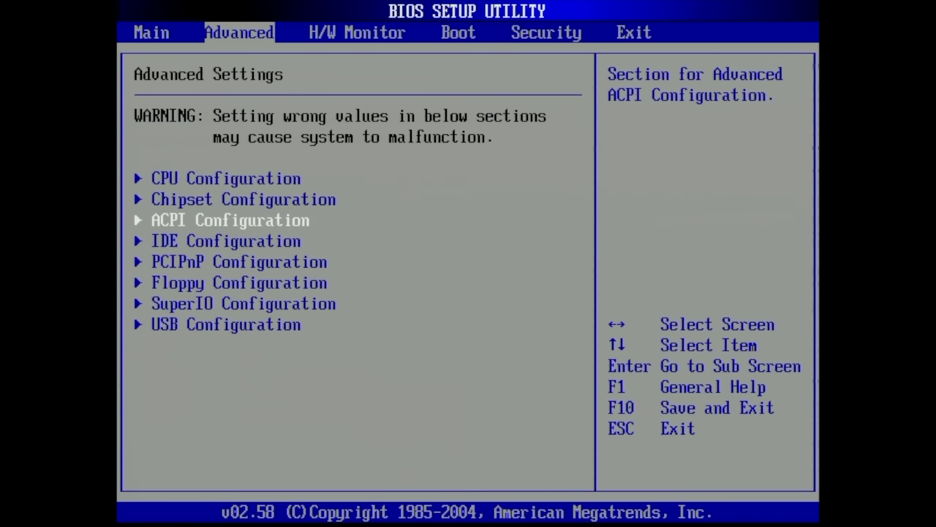
{"action": "key", "text": "Return"}
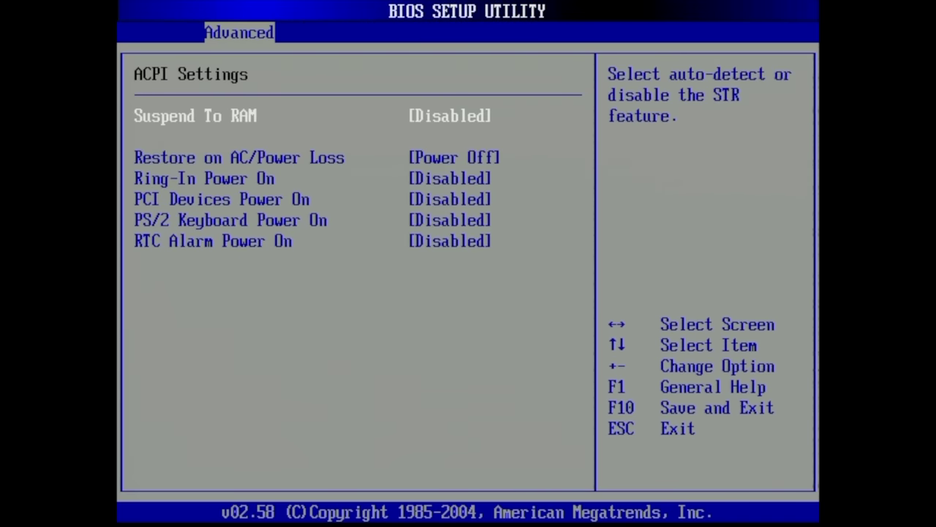
{"action": "key", "text": "Escape"}
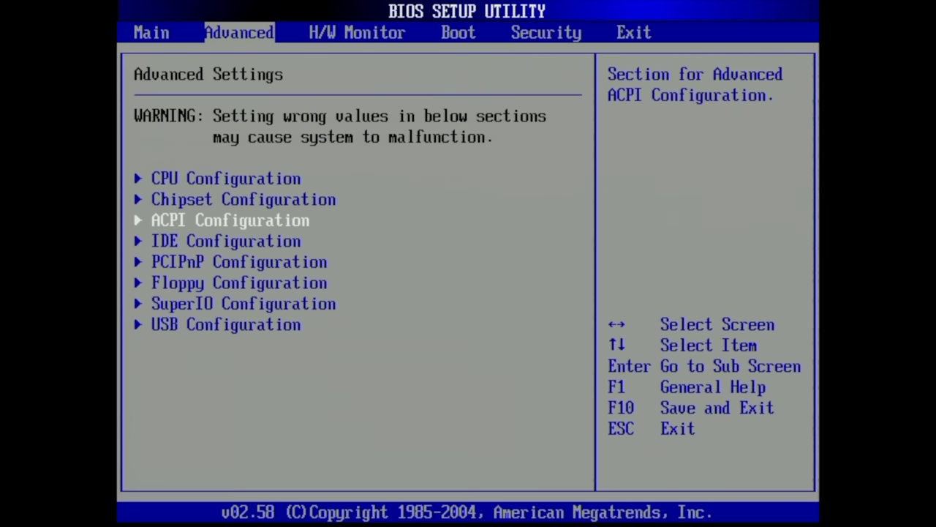
{"action": "key", "text": "Down"}
{"action": "key", "text": "Return"}
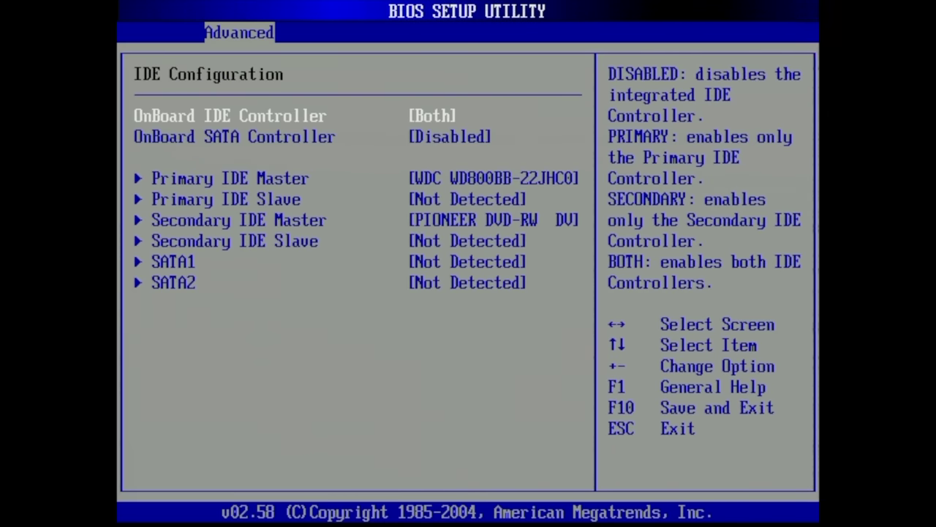
{"action": "key", "text": "Down"}
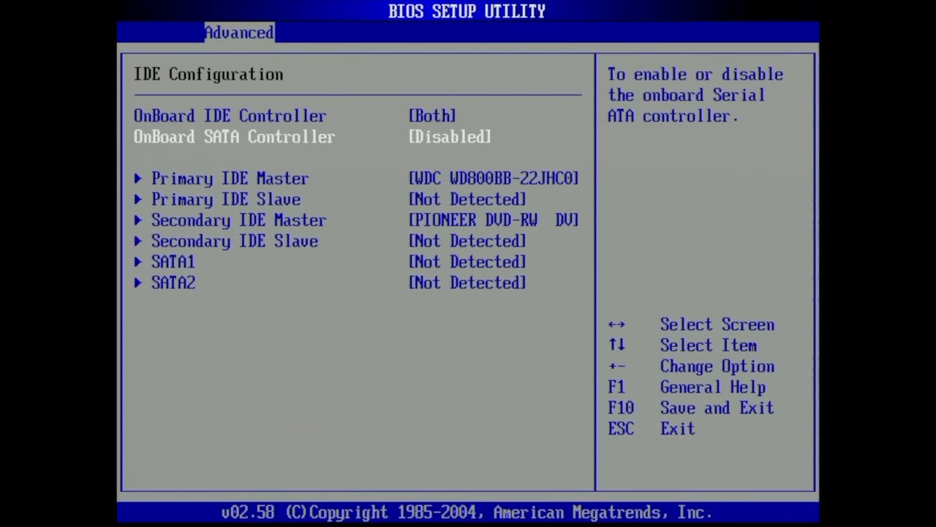
{"action": "key", "text": "Down"}
{"action": "key", "text": "Down"}
{"action": "key", "text": "Down"}
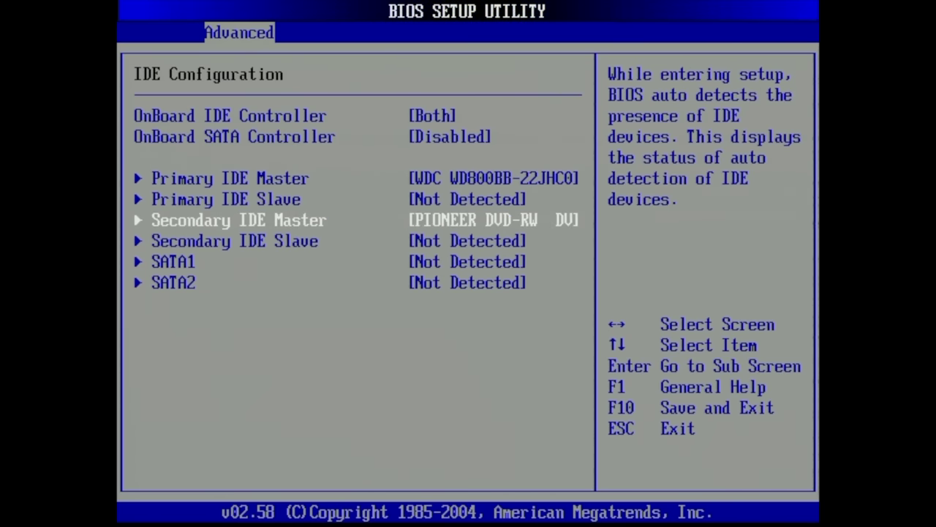
{"action": "key", "text": "Escape"}
- Check PCIPnP, Floppy, SuperIO and USB Configuration, then view the H/W Monitor readings
{"action": "key", "text": "Down"}
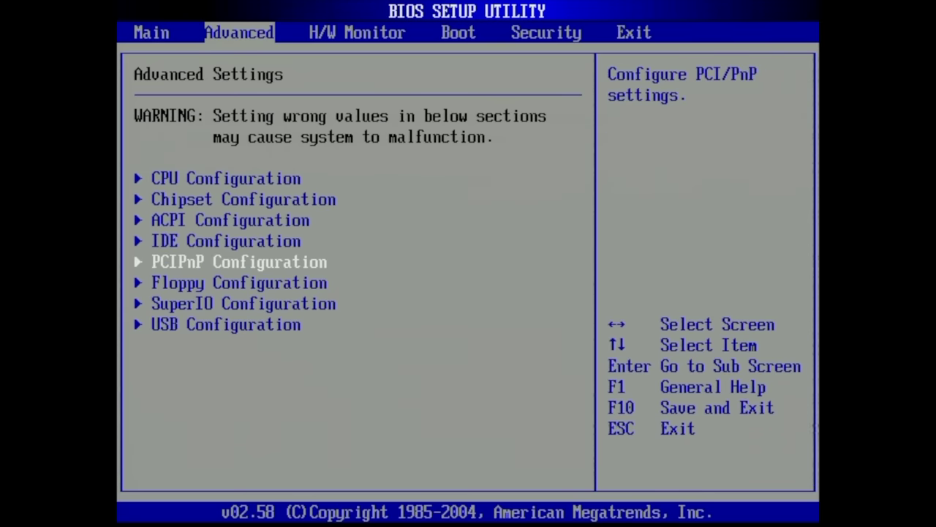
{"action": "key", "text": "Return"}
{"action": "key", "text": "Escape"}
{"action": "key", "text": "Down"}
{"action": "key", "text": "Return"}
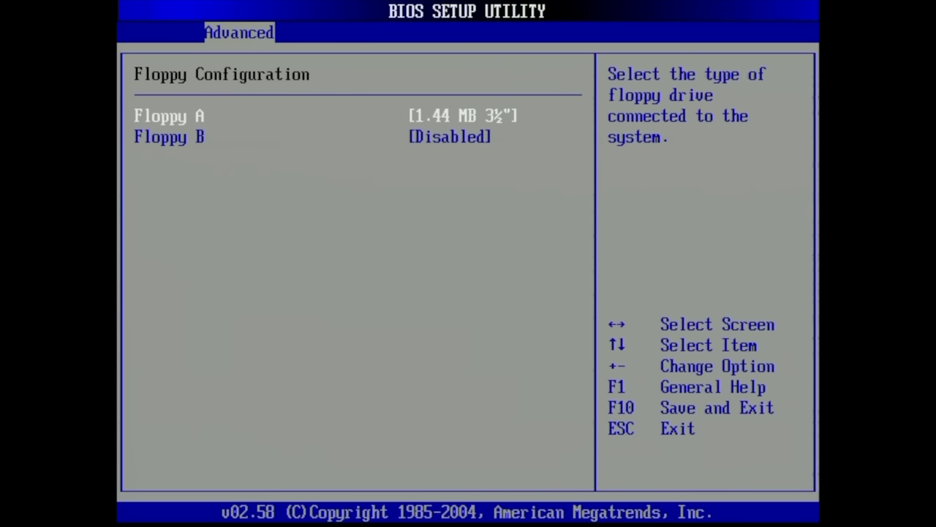
{"action": "key", "text": "Escape"}
{"action": "key", "text": "Down"}
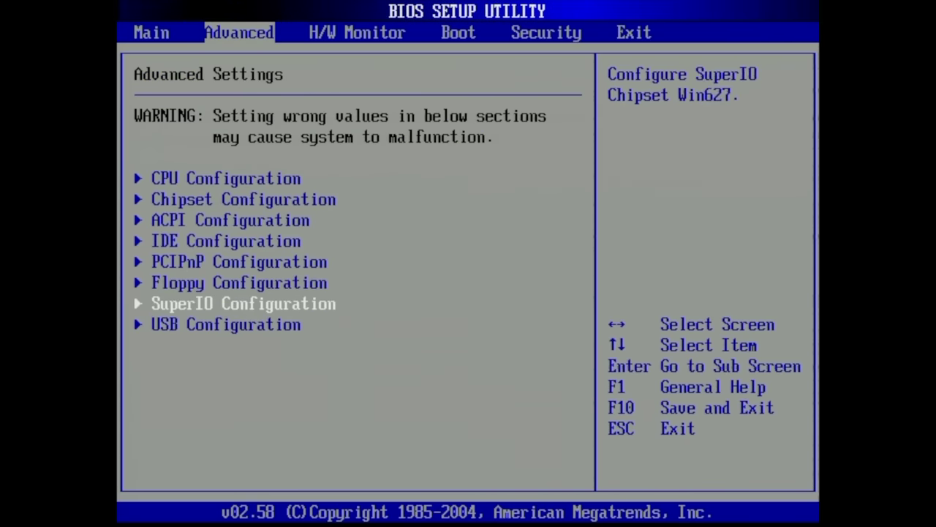
{"action": "key", "text": "Return"}
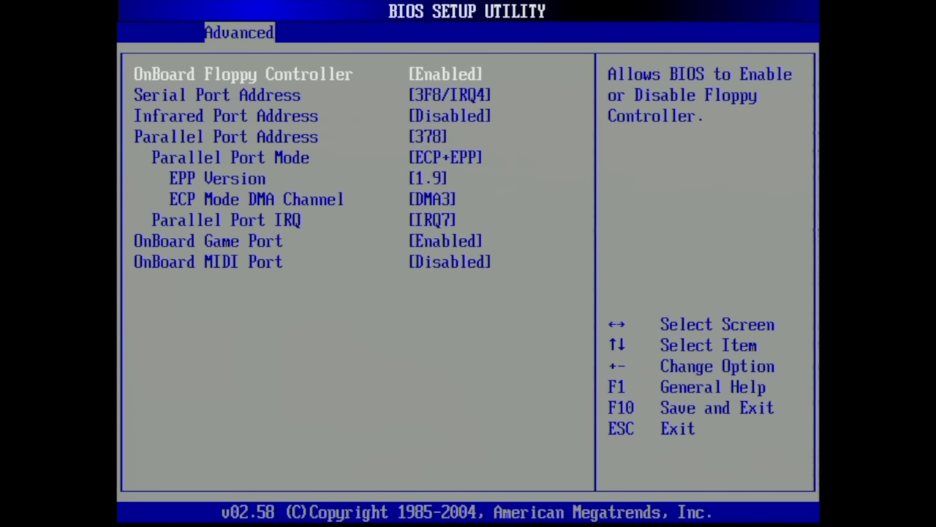
{"action": "key", "text": "Escape"}
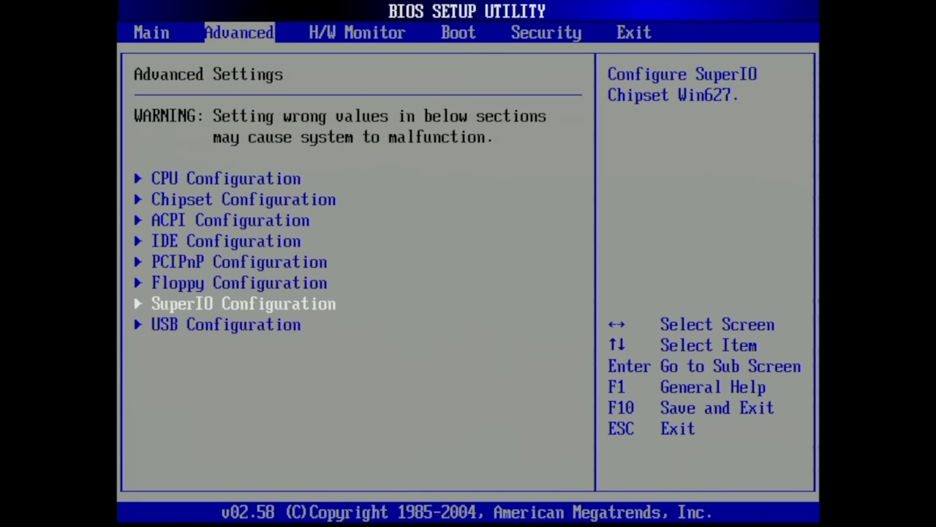
{"action": "key", "text": "Down"}
{"action": "key", "text": "Return"}
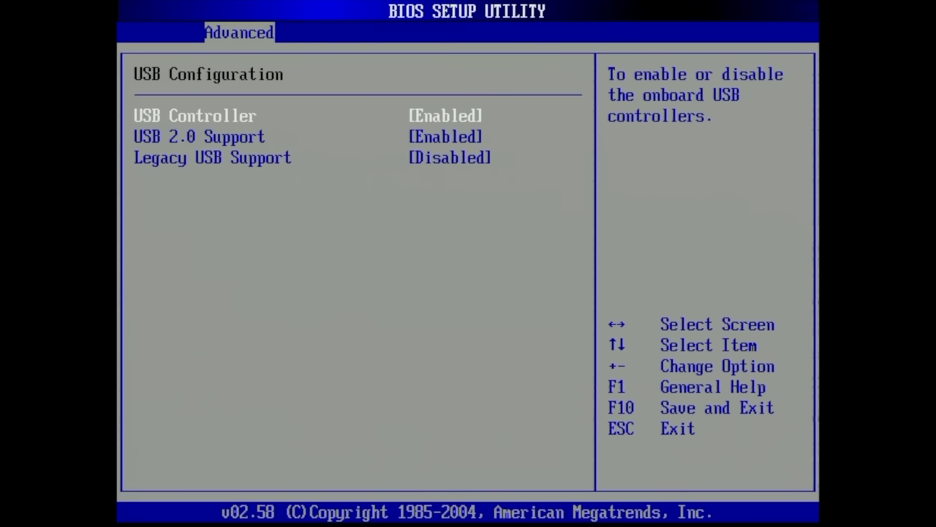
{"action": "key", "text": "Escape"}
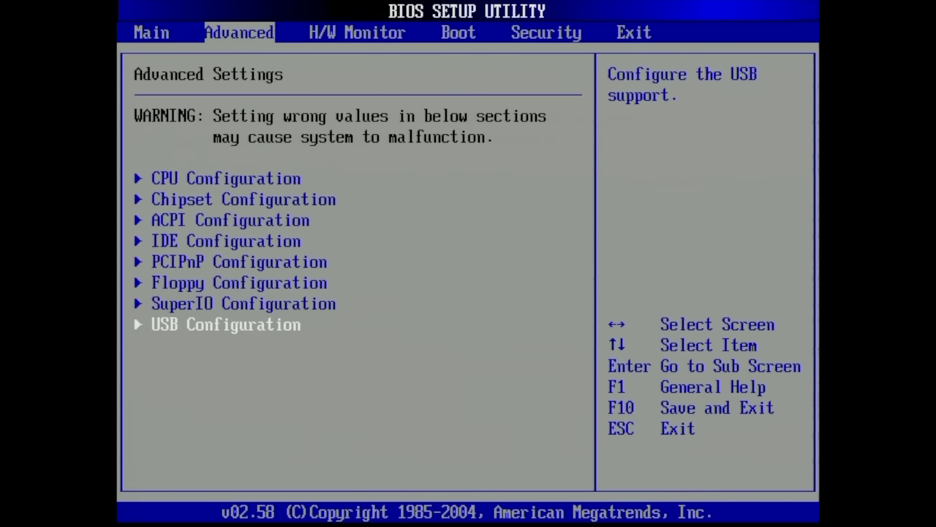
{"action": "key", "text": "Right"}
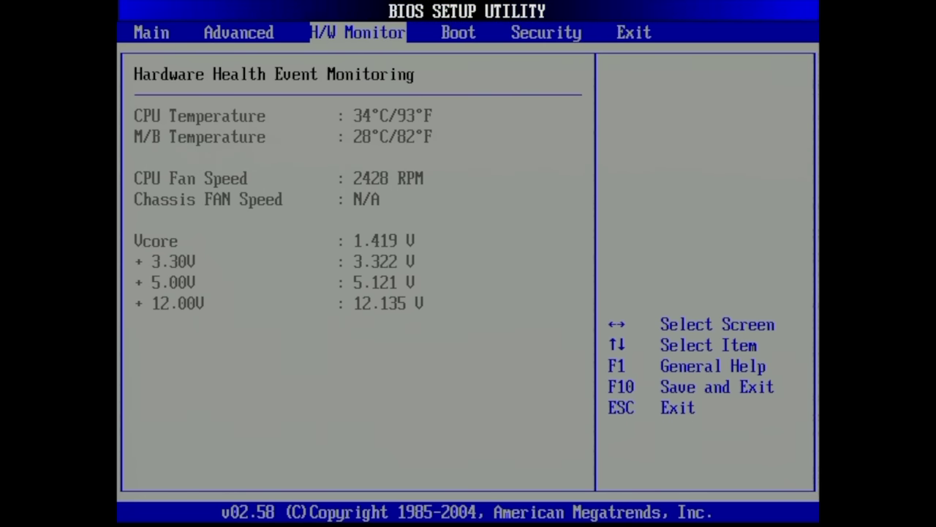
- Check the Boot device order, then save changes and exit setup to boot Windows 98
{"action": "key", "text": "Right"}
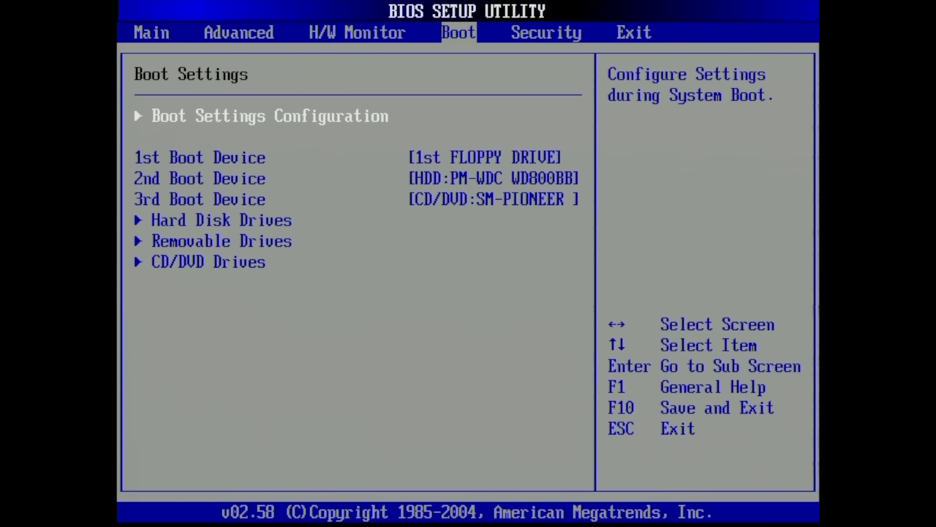
{"action": "key", "text": "Right"}
{"action": "key", "text": "Right"}
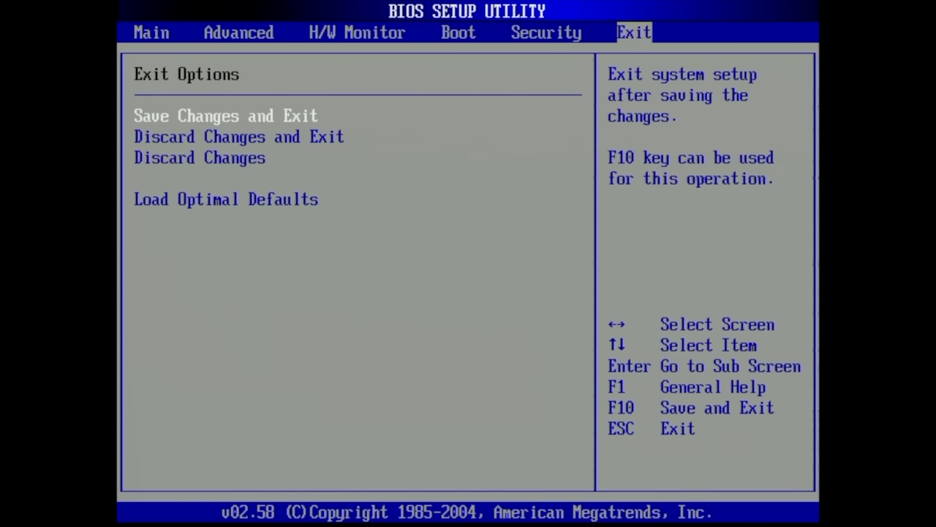
{"action": "key", "text": "Return"}
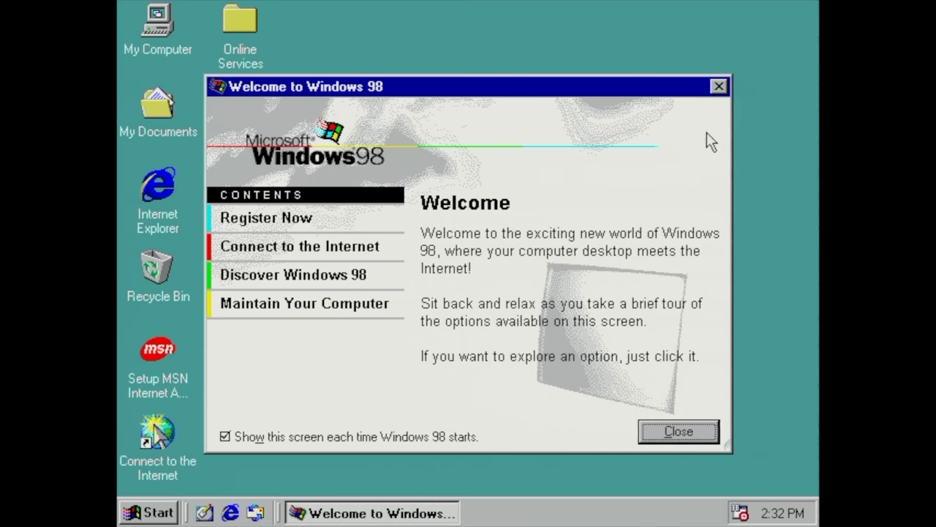
- Close the Welcome window and open My Computer's System Properties at Device Manager
{"action": "left_click", "coordinate": [720, 89]}
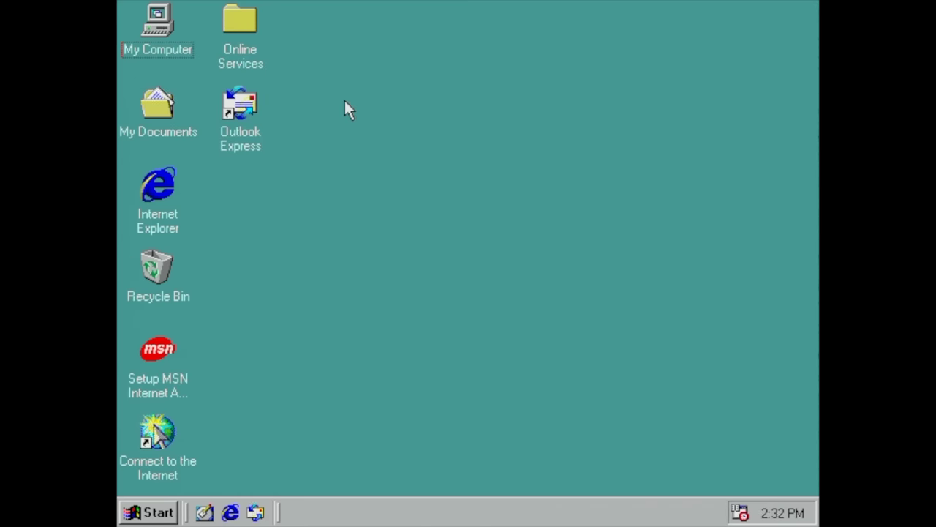
{"action": "right_click", "coordinate": [159, 34]}
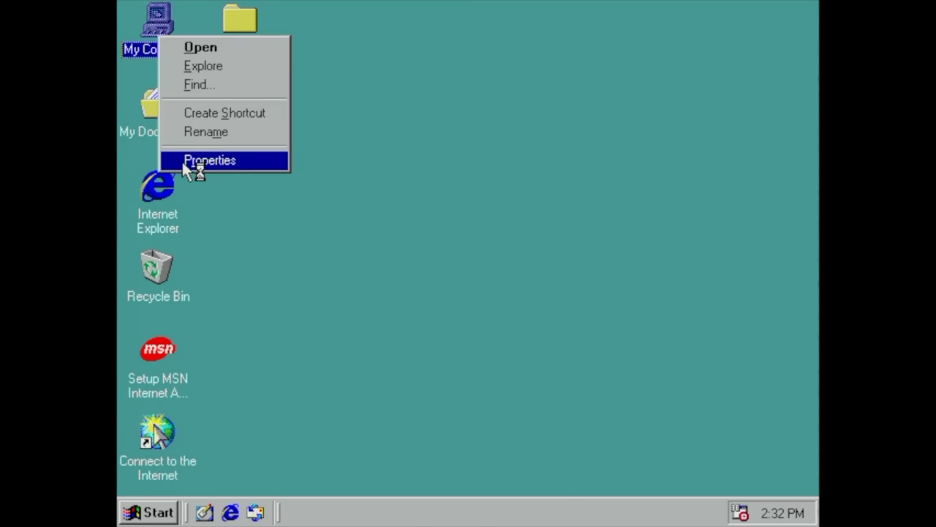
{"action": "left_click", "coordinate": [192, 160]}
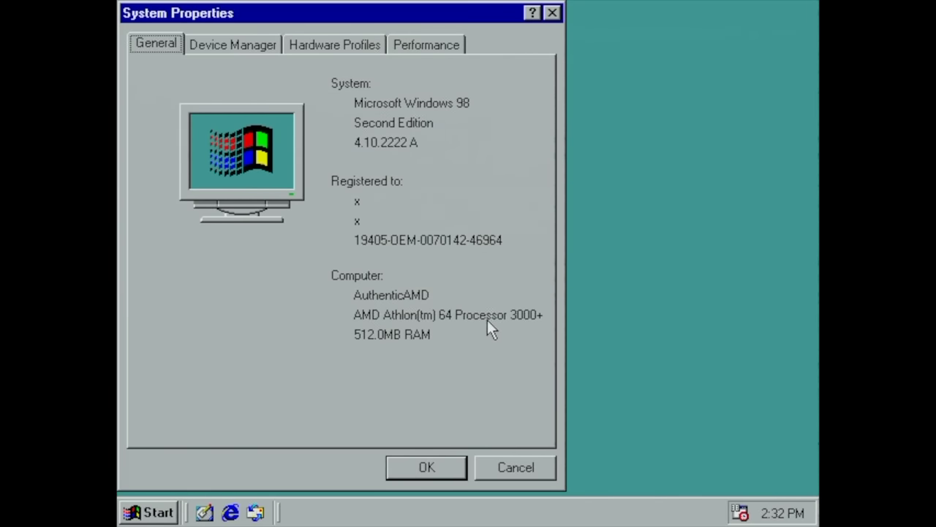
{"action": "left_click", "coordinate": [220, 42]}
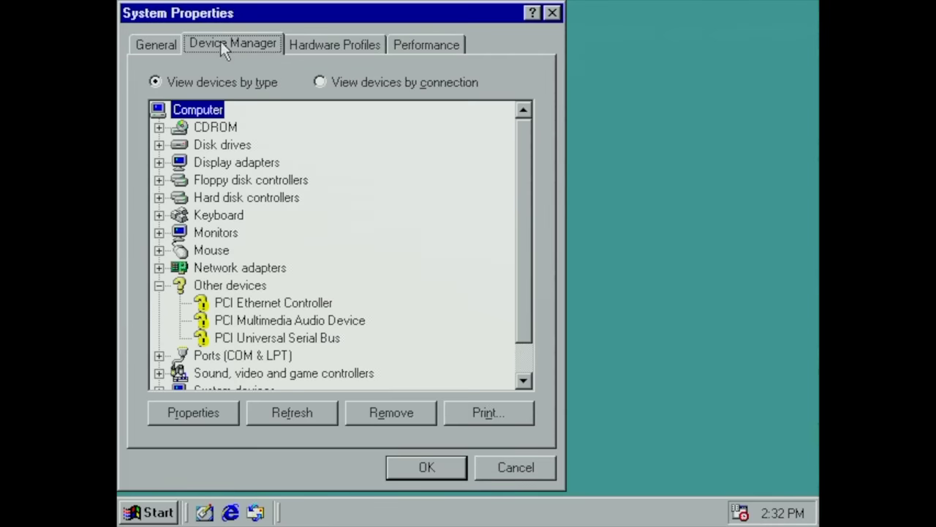
- Inspect Display adapters, CDROM and Network adapters, plus the unidentified PCI Ethernet and USB devices
{"action": "left_click", "coordinate": [159, 162]}
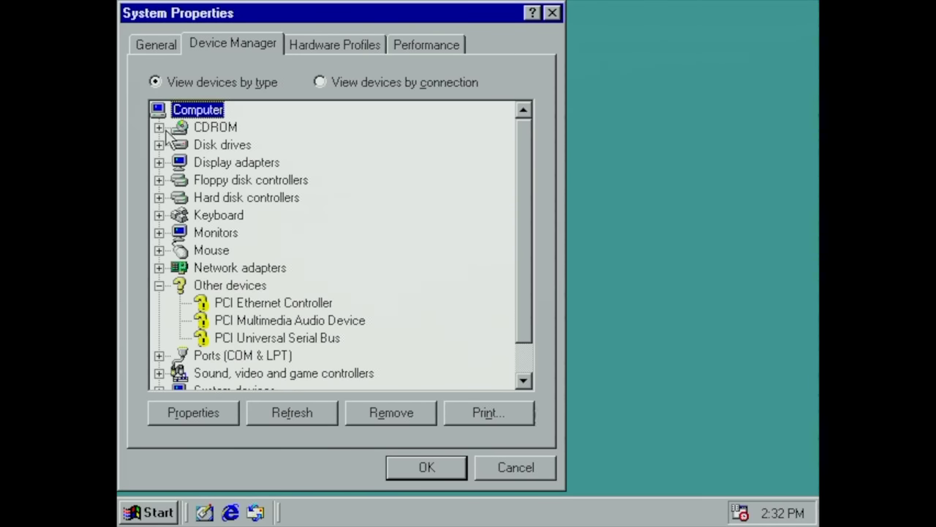
{"action": "left_click", "coordinate": [159, 127]}
{"action": "left_click", "coordinate": [159, 128]}
{"action": "left_click", "coordinate": [159, 268]}
{"action": "left_click", "coordinate": [159, 268]}
{"action": "left_click", "coordinate": [241, 306]}
{"action": "left_click", "coordinate": [252, 340]}
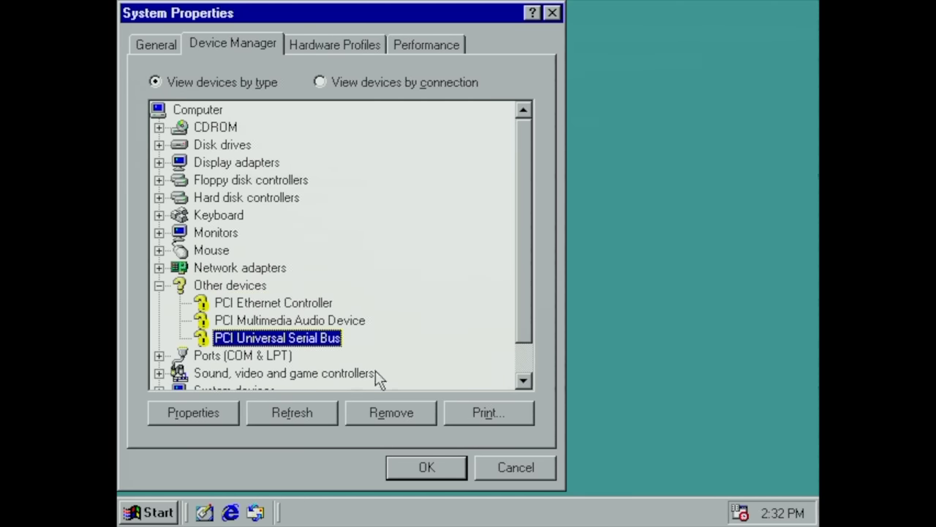
{"action": "left_click", "coordinate": [525, 382]}
{"action": "left_click", "coordinate": [525, 382]}
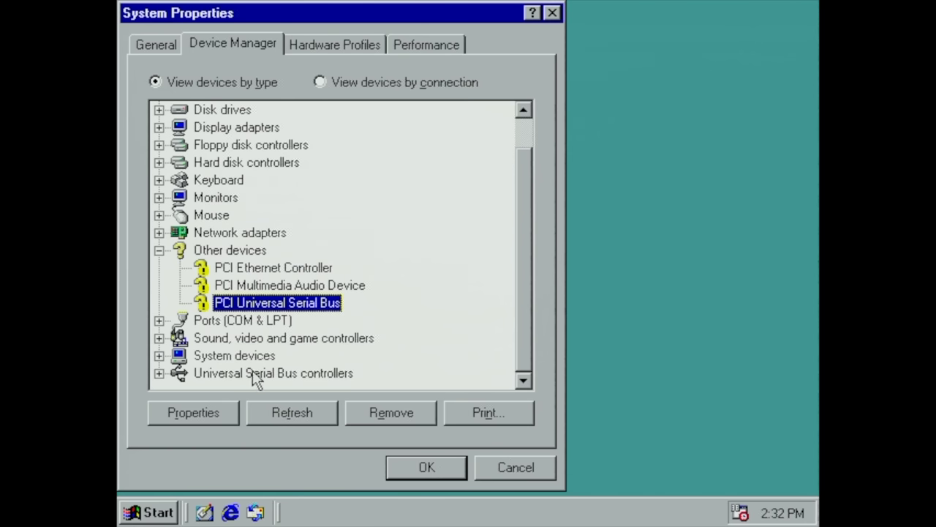
- Check the Sound, video and game and USB controller groups, then close System Properties
{"action": "left_click", "coordinate": [159, 338]}
{"action": "left_click", "coordinate": [158, 338]}
{"action": "left_click", "coordinate": [159, 373]}
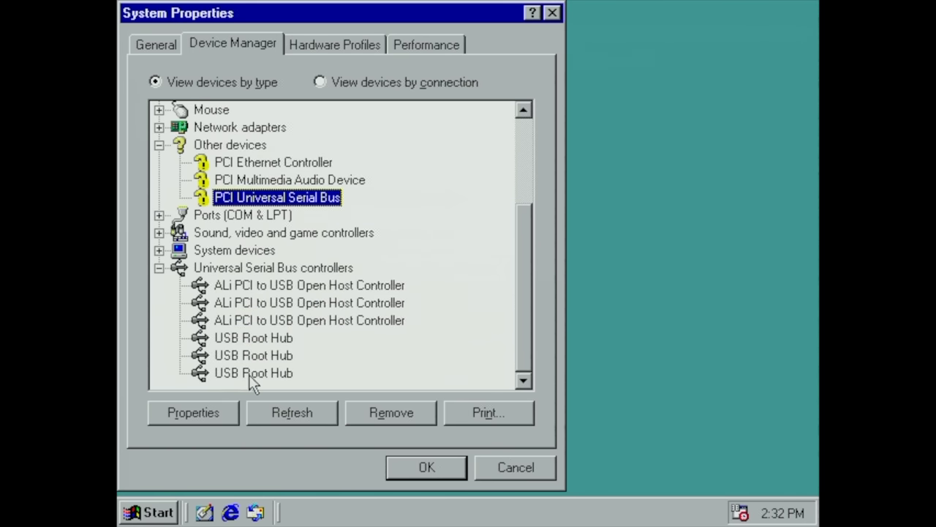
{"action": "left_click", "coordinate": [158, 268]}
{"action": "left_click", "coordinate": [159, 250]}
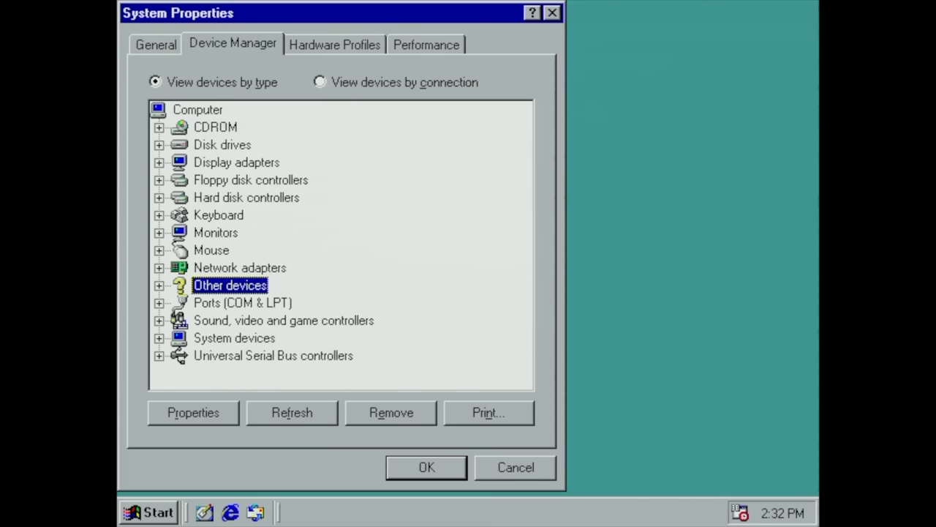
{"action": "left_click", "coordinate": [552, 13]}
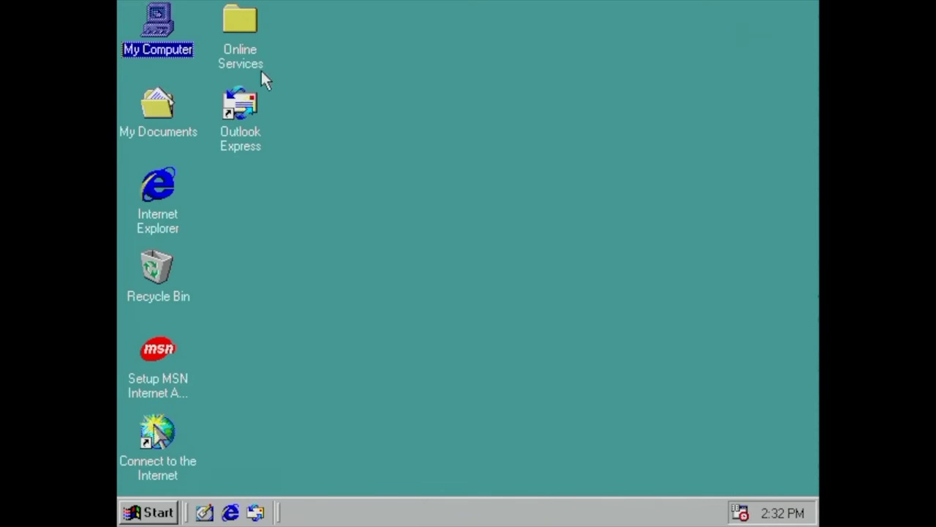
{"action": "right_click", "coordinate": [148, 26]}
{"action": "left_click", "coordinate": [151, 58]}
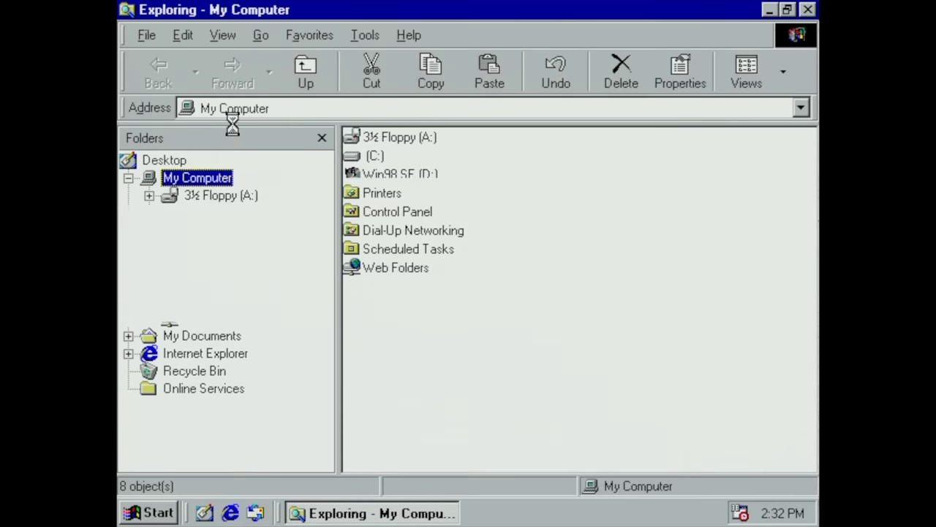
{"action": "right_click", "coordinate": [198, 213]}
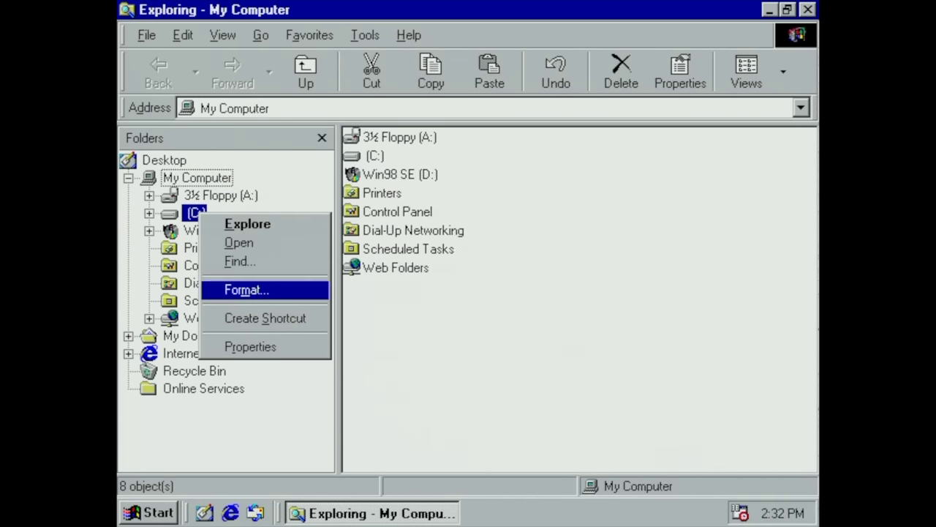
{"action": "left_click", "coordinate": [253, 341]}
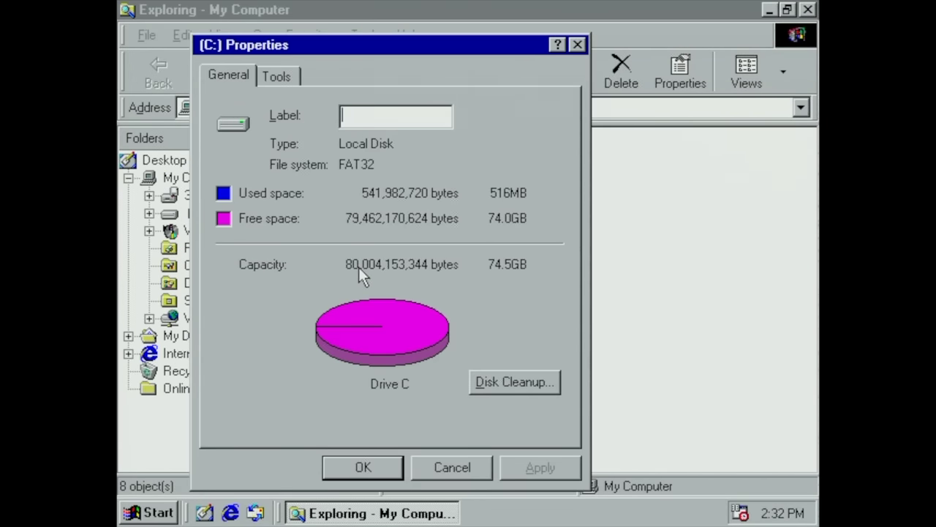
{"action": "left_click", "coordinate": [443, 472]}
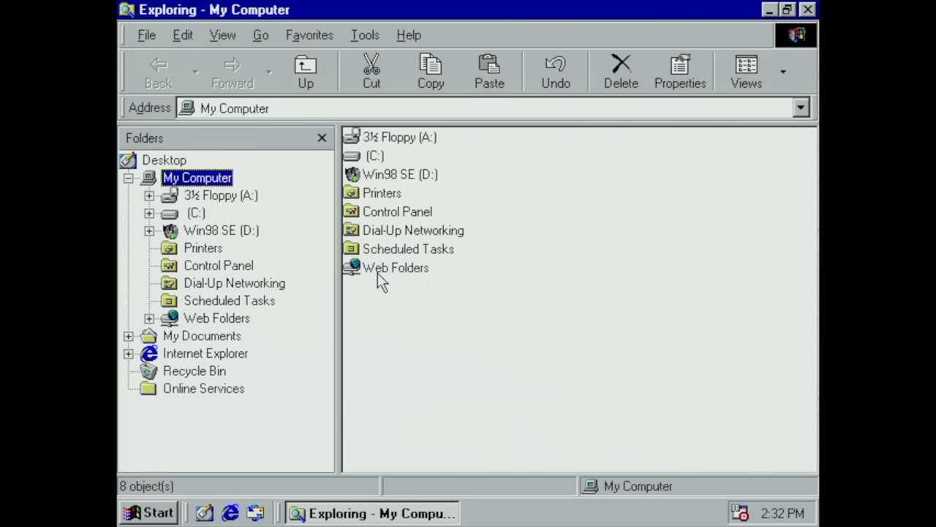
{"action": "mouse_move", "coordinate": [378, 276]}
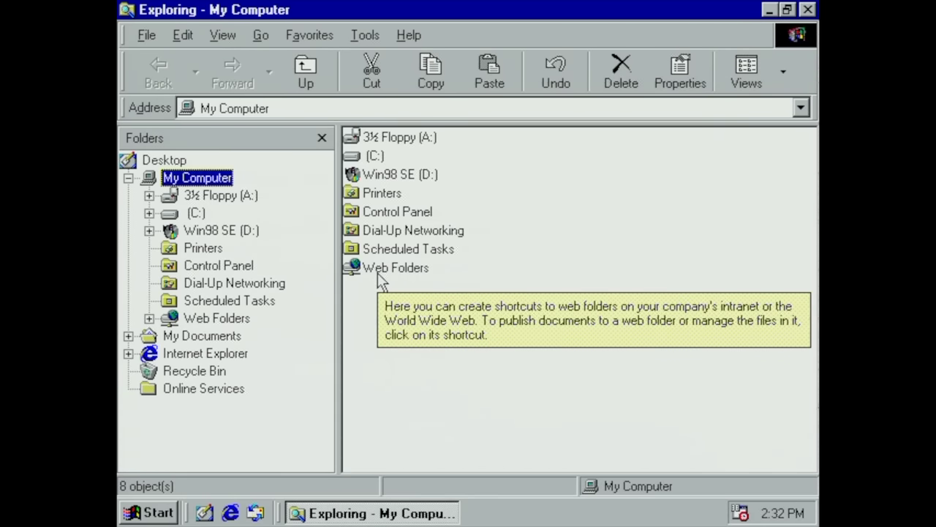
{"action": "double_click", "coordinate": [123, 9]}
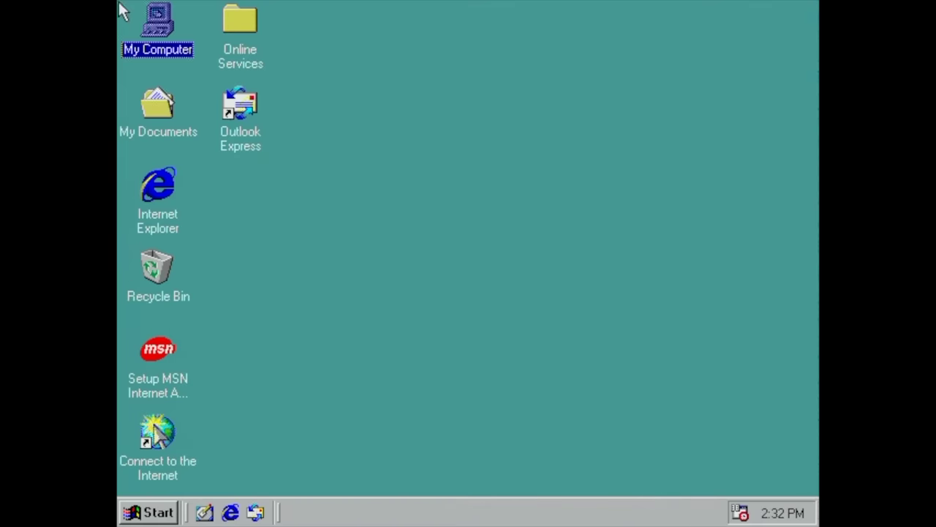
{"action": "left_click", "coordinate": [373, 295]}
- Explore My Computer in a maximized Explorer window showing drive C:
{"action": "right_click", "coordinate": [176, 33]}
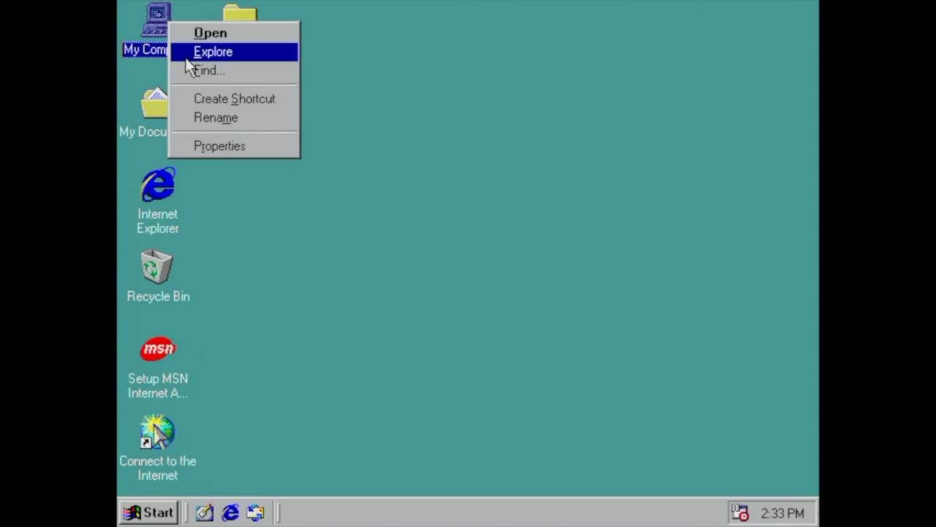
{"action": "left_click", "coordinate": [188, 50]}
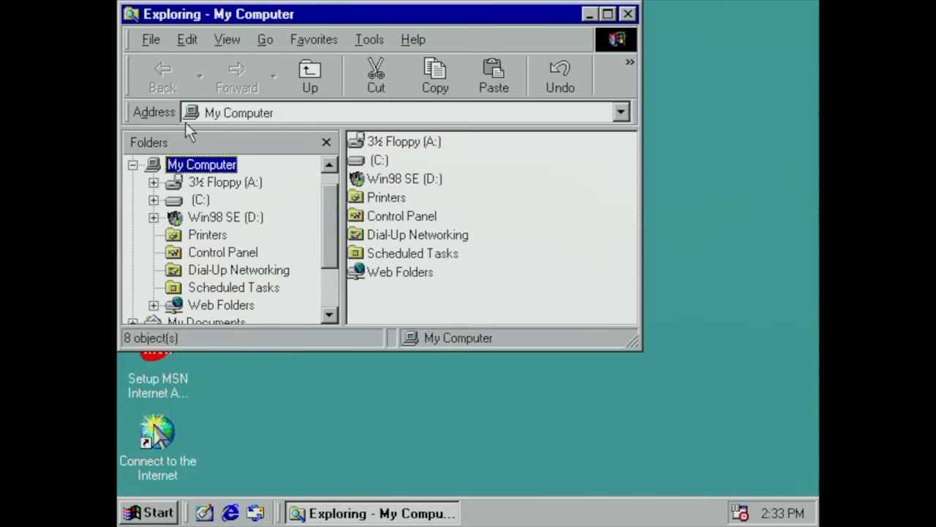
{"action": "double_click", "coordinate": [230, 17]}
{"action": "left_click", "coordinate": [196, 213]}
- Run ULi_Lan_3.10a_Eng from C:\DRIVERS\ASROCK\ME_98(3.10a) and start its InstallShield setup
{"action": "double_click", "coordinate": [372, 137]}
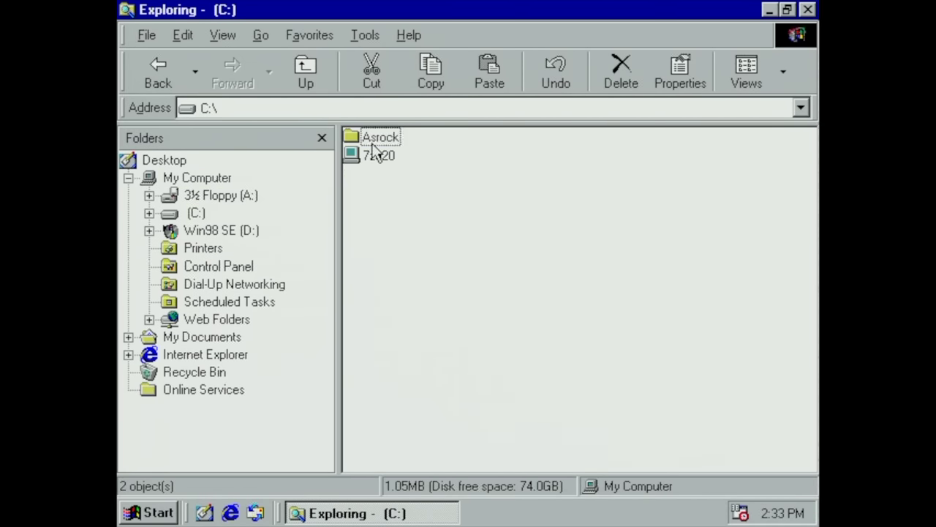
{"action": "double_click", "coordinate": [372, 137]}
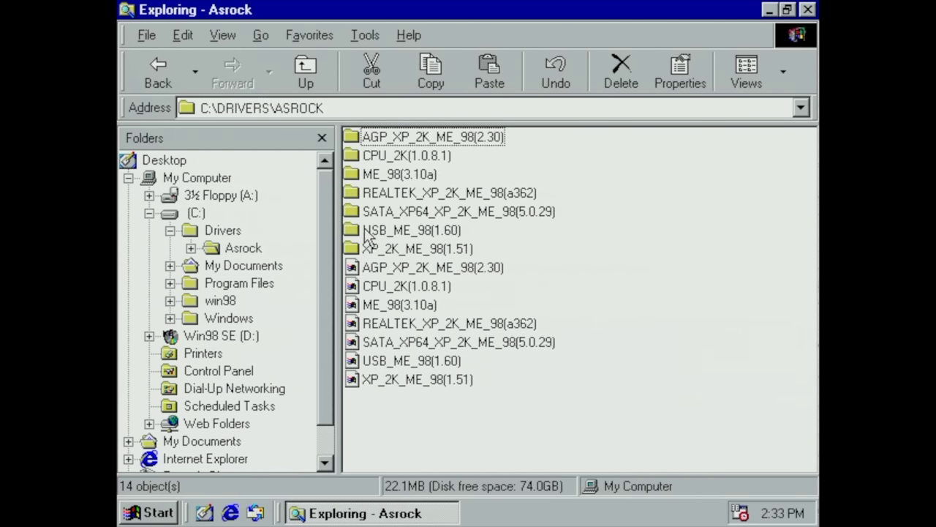
{"action": "double_click", "coordinate": [371, 176]}
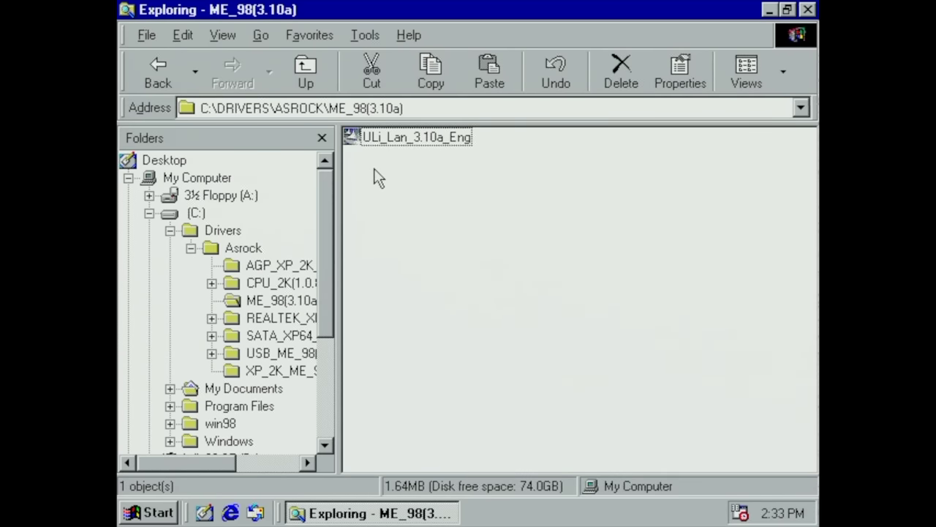
{"action": "double_click", "coordinate": [389, 146]}
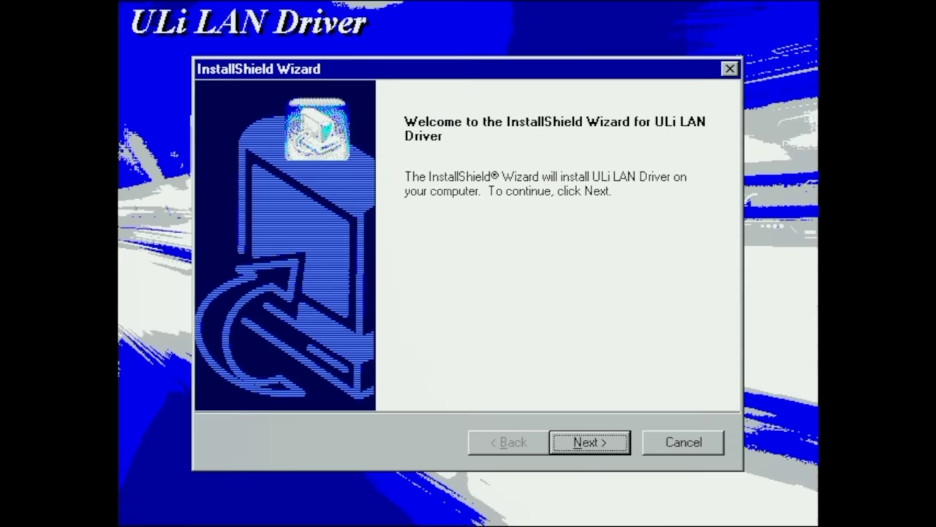
{"action": "left_click", "coordinate": [589, 438]}
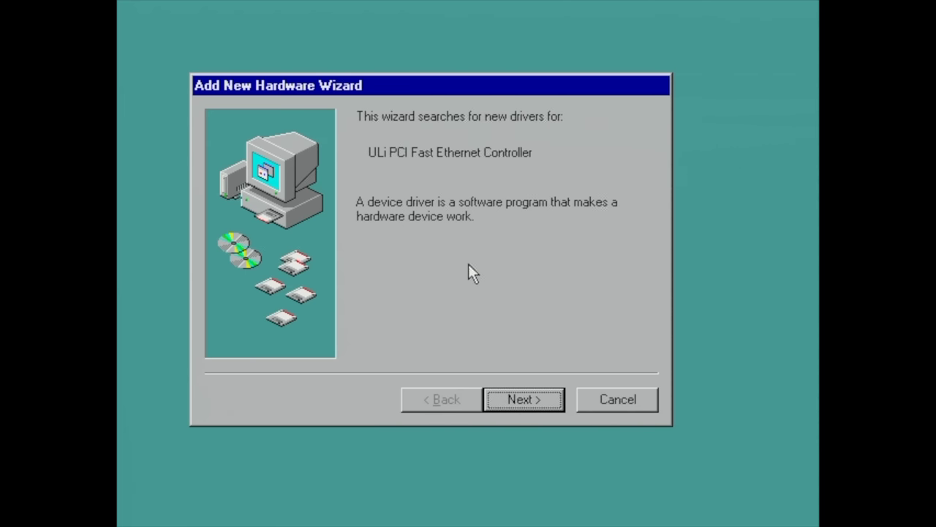
- Complete the Add New Hardware Wizard, installing NETULI.INF for the ULi PCI Fast Ethernet Controller
{"action": "key", "text": "Return"}
{"action": "key", "text": "Return"}
{"action": "key", "text": "Return"}
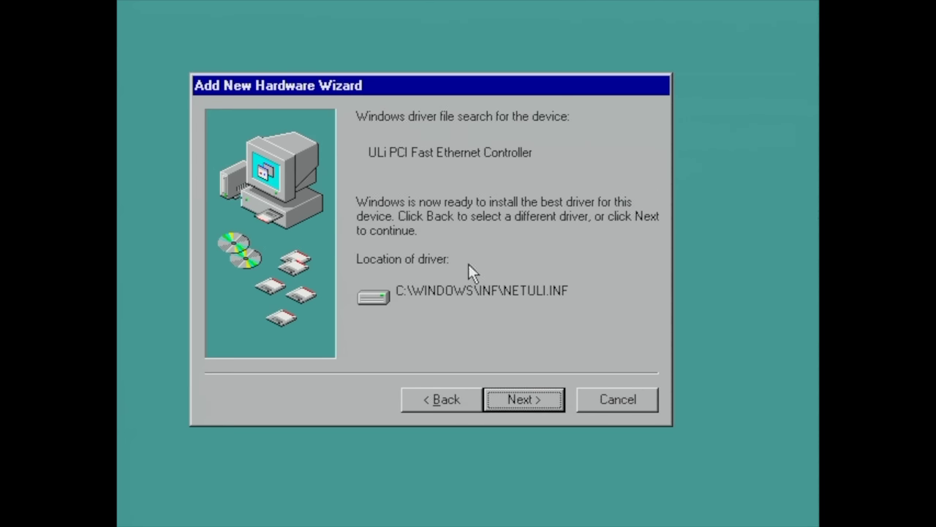
{"action": "key", "text": "Return"}
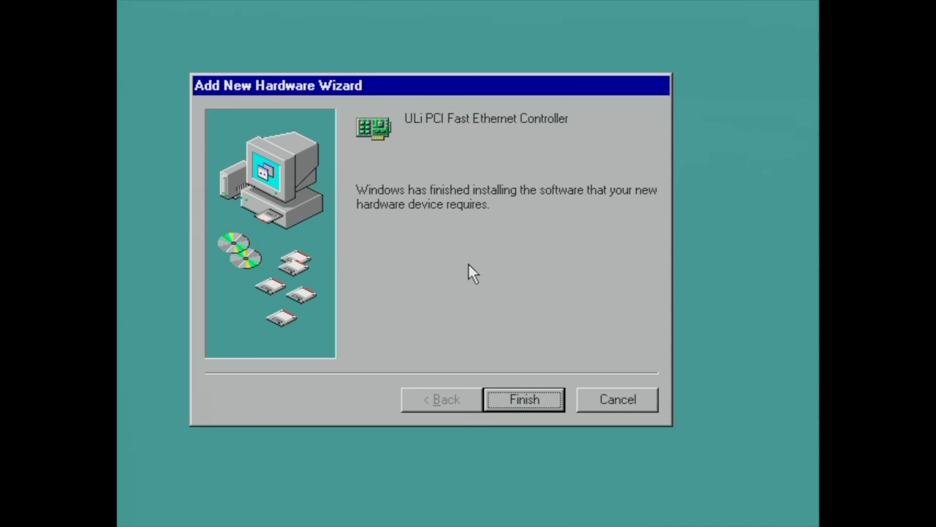
{"action": "key", "text": "Return"}
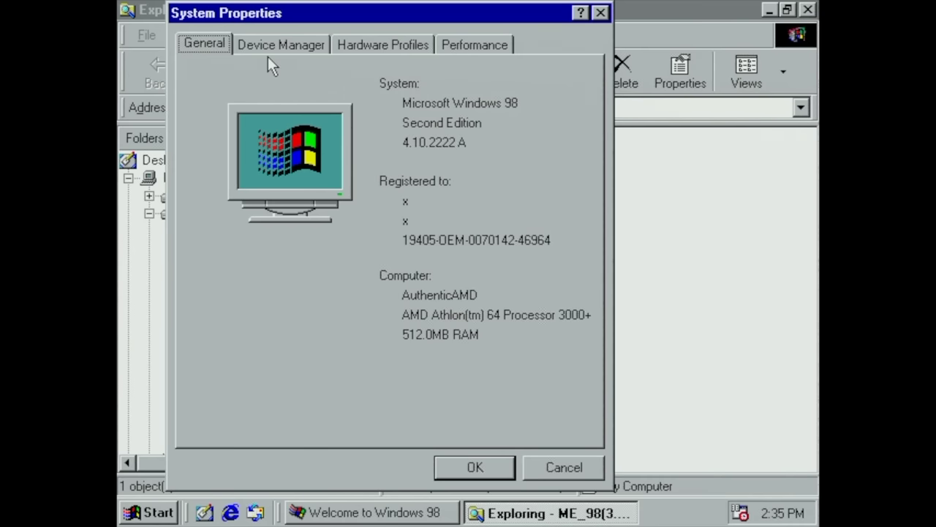
{"action": "left_click", "coordinate": [276, 44]}
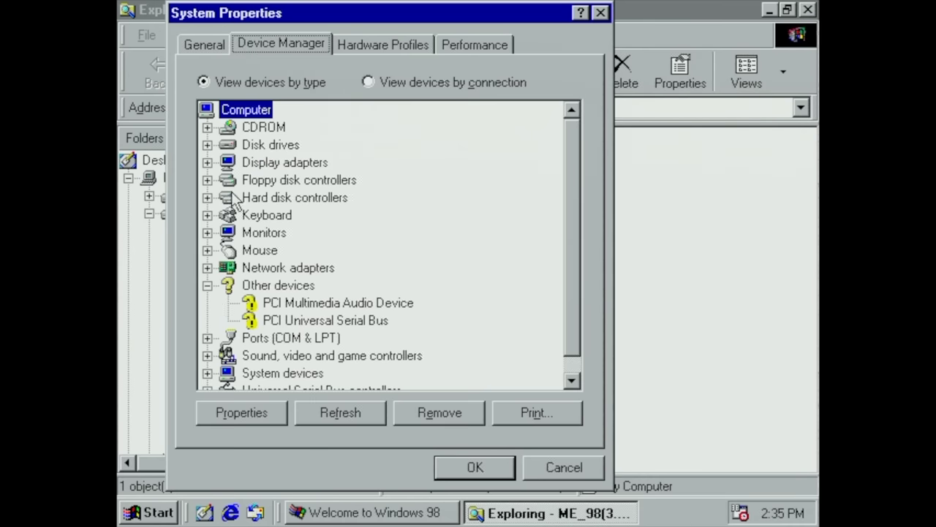
- Confirm the ULi Fast Ethernet Controller is listed under Network adapters, then close System Properties
{"action": "left_click", "coordinate": [207, 268]}
{"action": "left_click", "coordinate": [318, 303]}
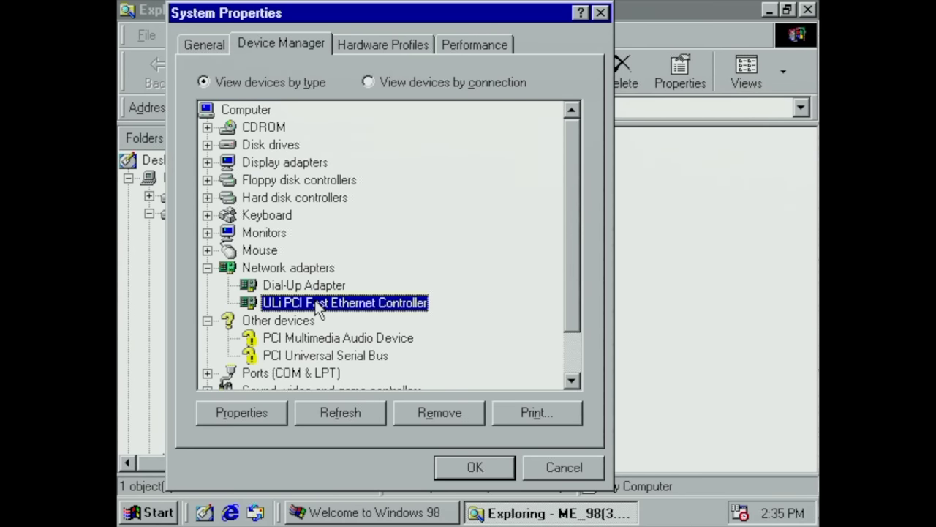
{"action": "left_click", "coordinate": [442, 466]}
- Enable File and Print Sharing in Network Neighborhood's network settings and restart to apply it
{"action": "left_click", "coordinate": [149, 213]}
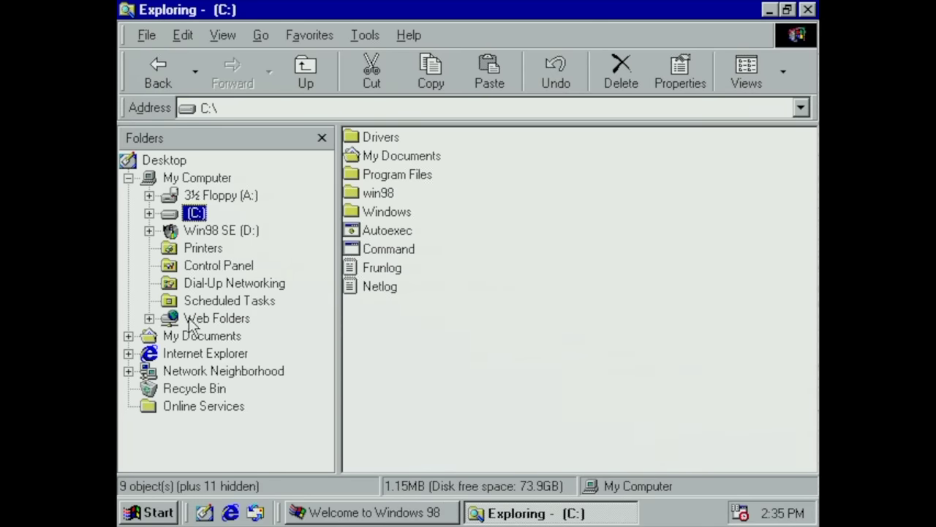
{"action": "left_click", "coordinate": [207, 371]}
{"action": "right_click", "coordinate": [207, 371]}
{"action": "left_click", "coordinate": [286, 349]}
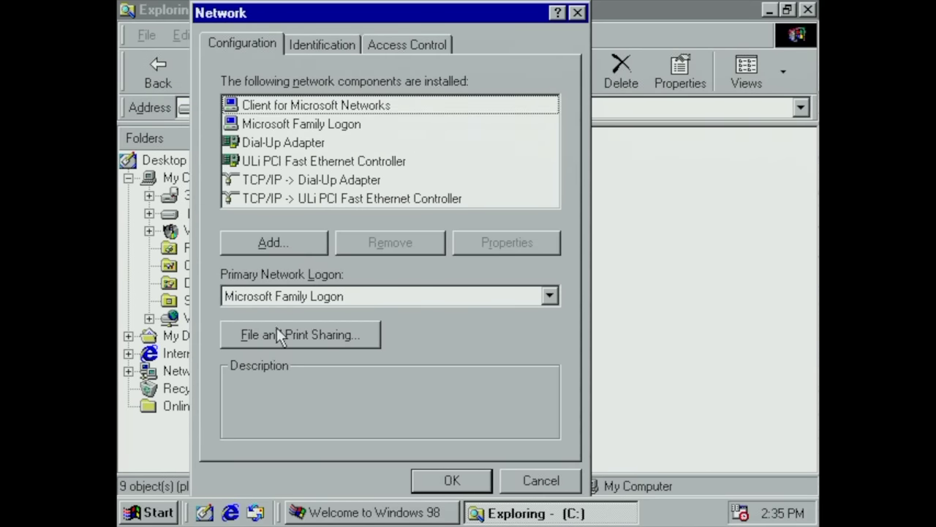
{"action": "left_click", "coordinate": [277, 335]}
{"action": "left_click", "coordinate": [420, 213]}
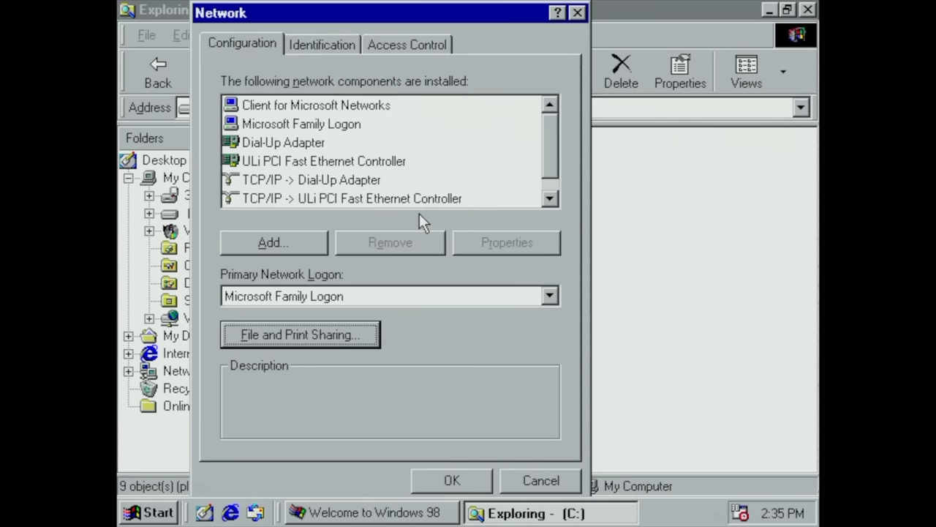
{"action": "left_click", "coordinate": [440, 479]}
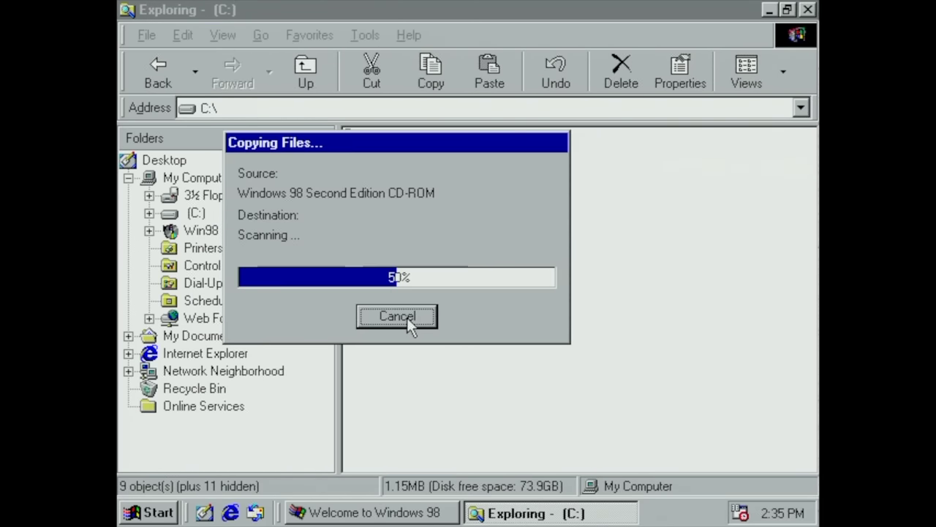
{"action": "left_click", "coordinate": [407, 319]}
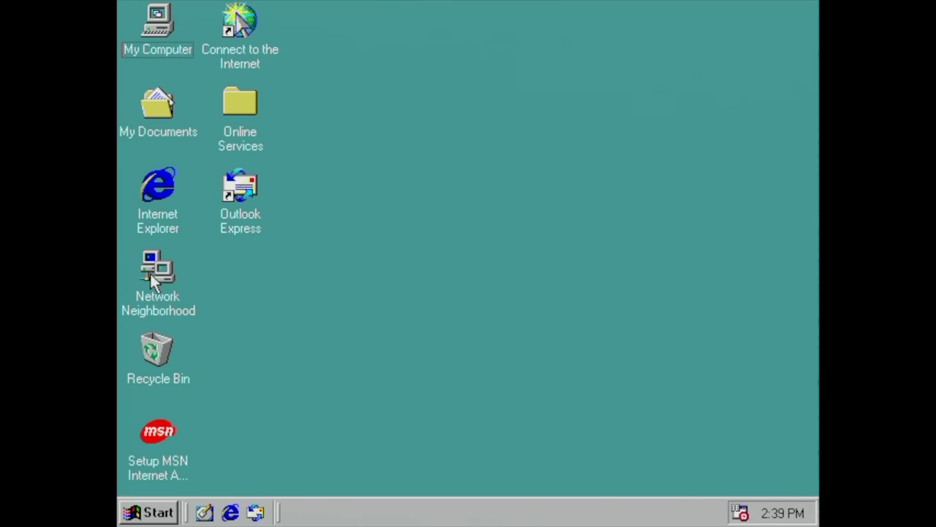
- Open Network Neighborhood and browse the Ds918 computer's shared folders
{"action": "double_click", "coordinate": [150, 274]}
{"action": "left_click_drag", "start_coordinate": [358, 88], "coordinate": [490, 37]}
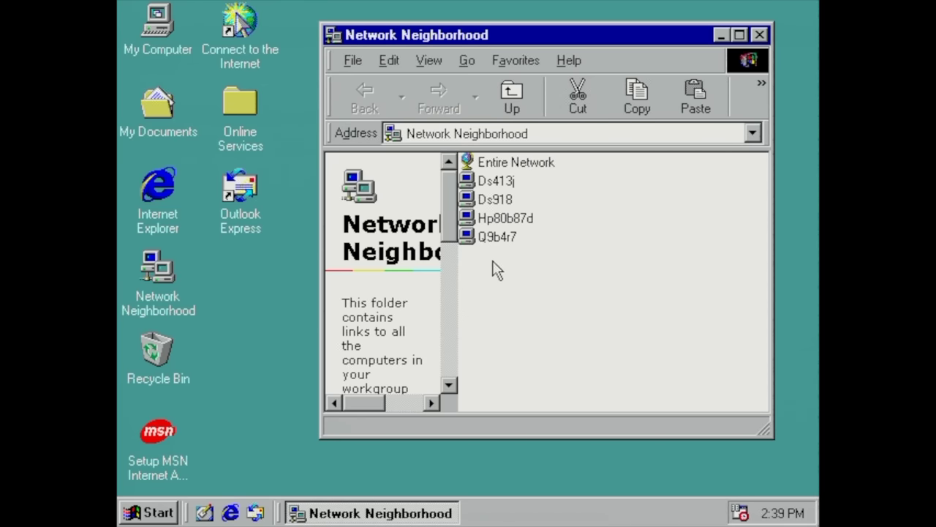
{"action": "double_click", "coordinate": [481, 205]}
{"action": "scroll", "coordinate": [738, 376], "scroll_direction": "down", "scroll_amount": 1}
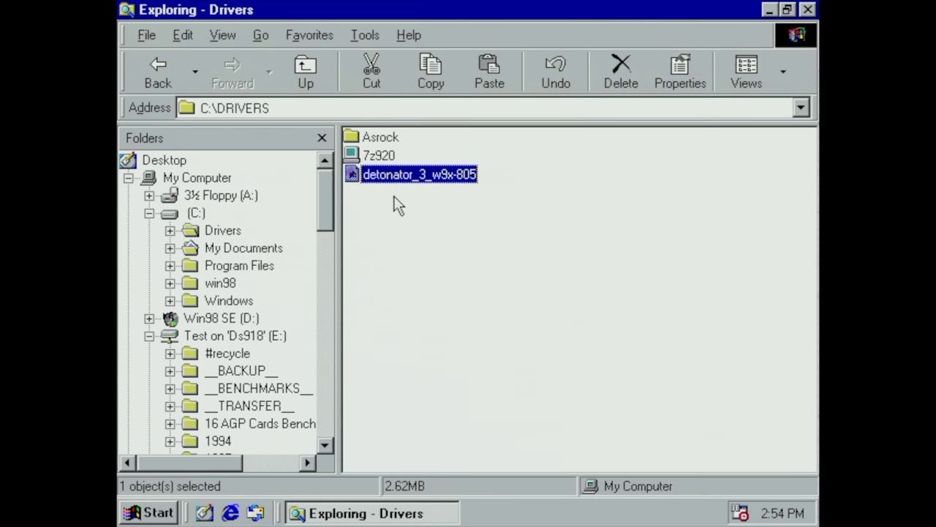
- Copy the detonator_3_w9x-805 folder path and open the Standard PCI Graphics Adapter's properties
{"action": "double_click", "coordinate": [384, 194]}
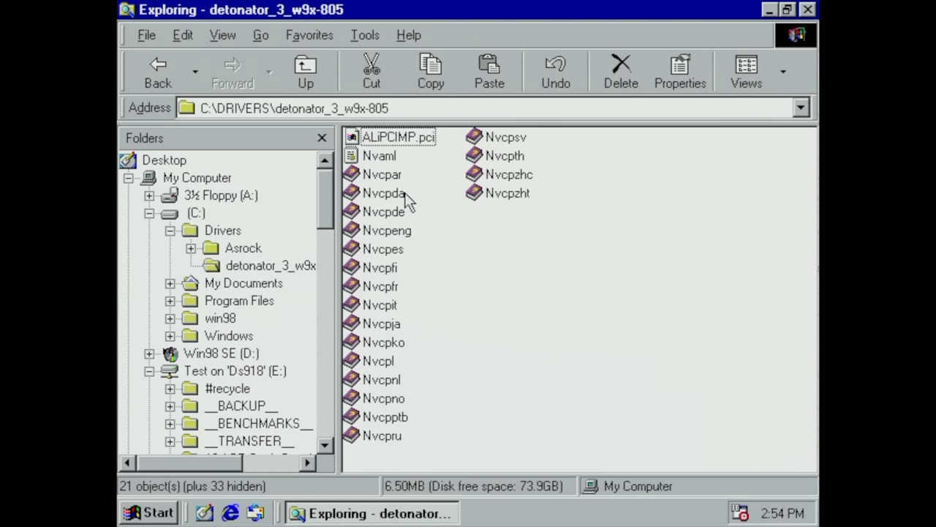
{"action": "left_click", "coordinate": [366, 109]}
{"action": "key", "text": "ctrl+c"}
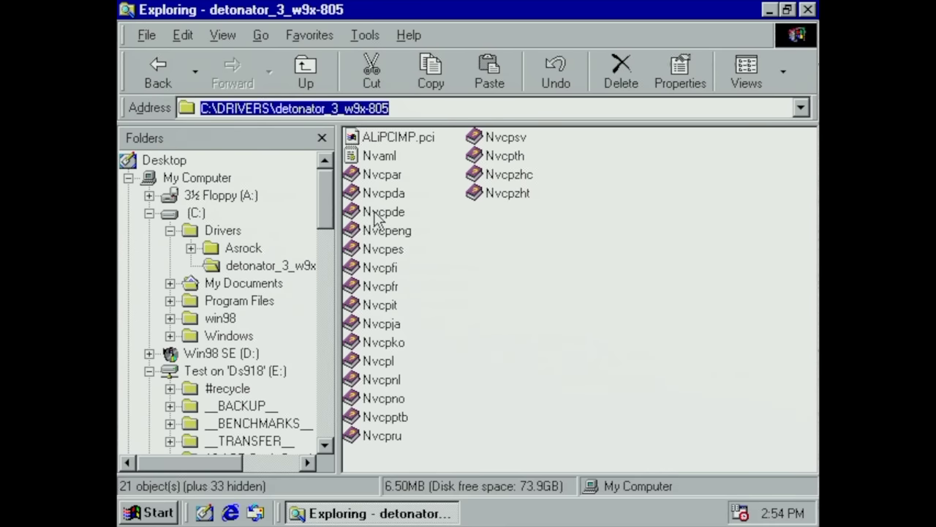
{"action": "right_click", "coordinate": [209, 179]}
{"action": "left_click", "coordinate": [257, 341]}
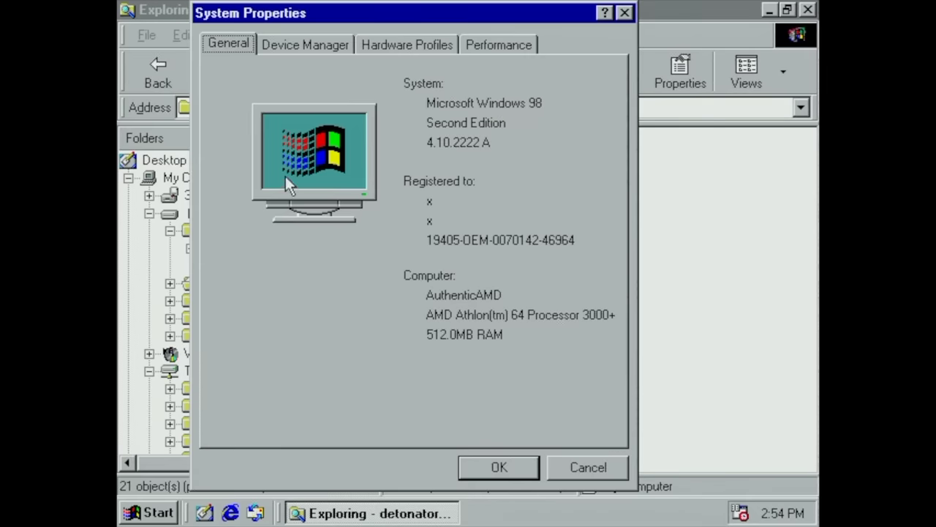
{"action": "left_click", "coordinate": [319, 44]}
{"action": "left_click", "coordinate": [314, 161]}
{"action": "double_click", "coordinate": [314, 161]}
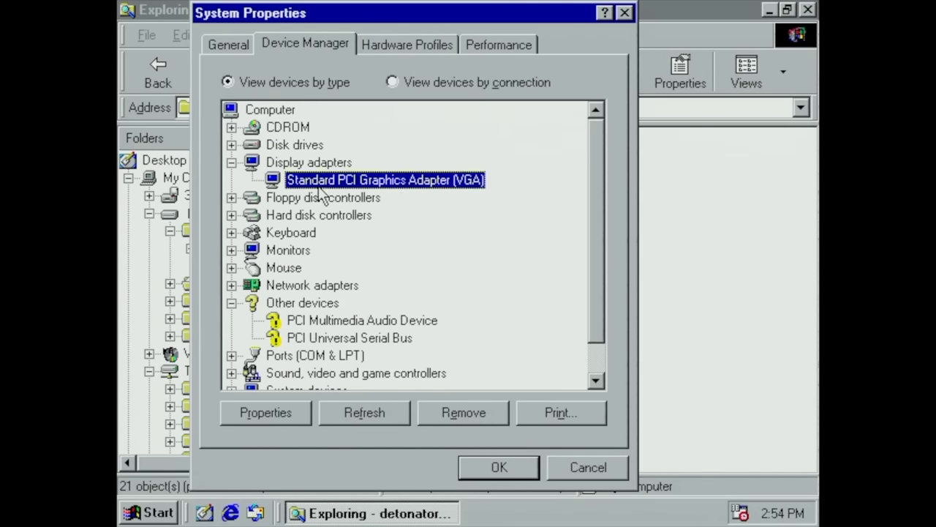
{"action": "double_click", "coordinate": [316, 180]}
- Update the driver from C:\DRIVERS\detonator_3_w9x-805 to NVIDIA GeForce2 MX 100/200 and restart
{"action": "left_click", "coordinate": [309, 65]}
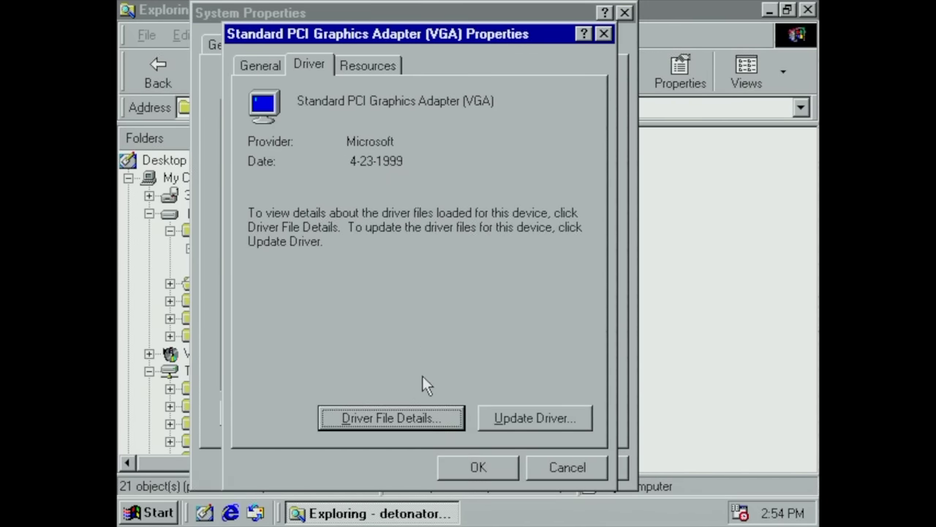
{"action": "left_click", "coordinate": [549, 417]}
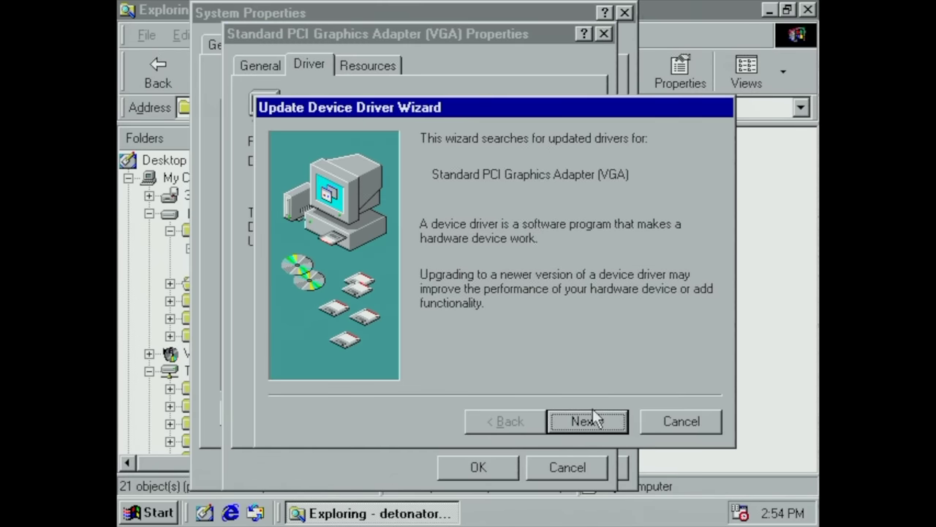
{"action": "left_click", "coordinate": [588, 420]}
{"action": "left_click", "coordinate": [503, 246]}
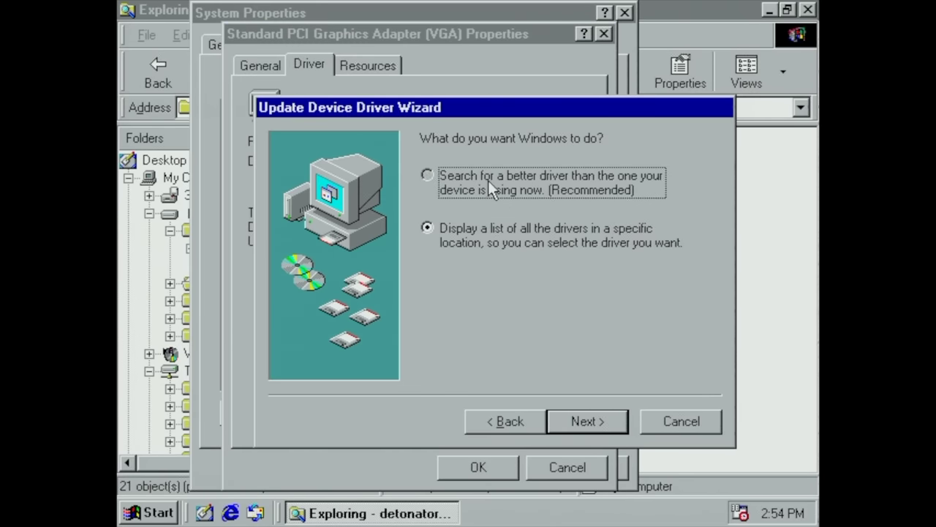
{"action": "left_click", "coordinate": [595, 406]}
{"action": "left_click", "coordinate": [523, 300]}
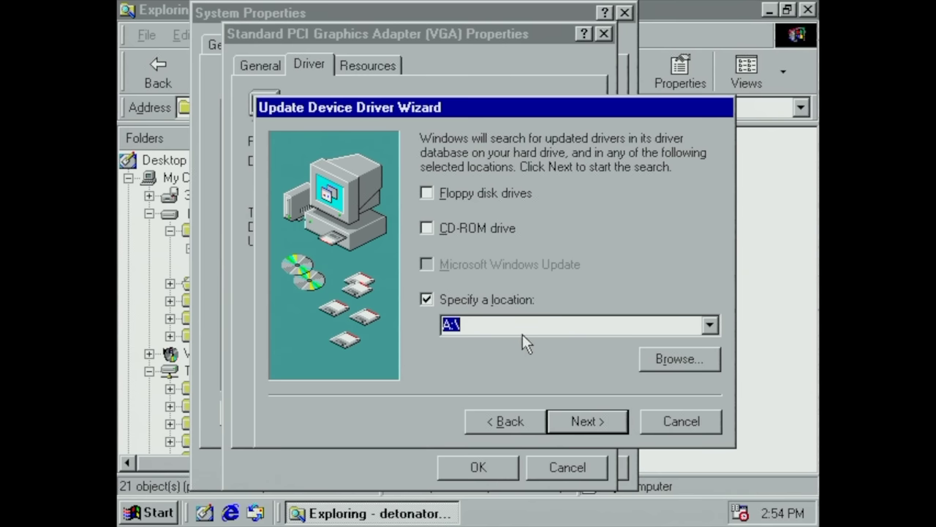
{"action": "key", "text": "ctrl+v"}
{"action": "left_click", "coordinate": [587, 420]}
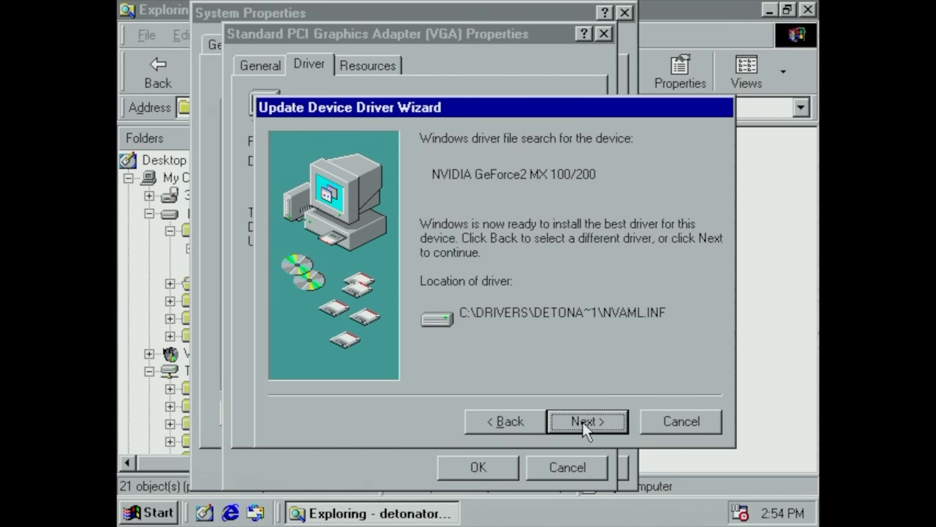
{"action": "left_click", "coordinate": [582, 422]}
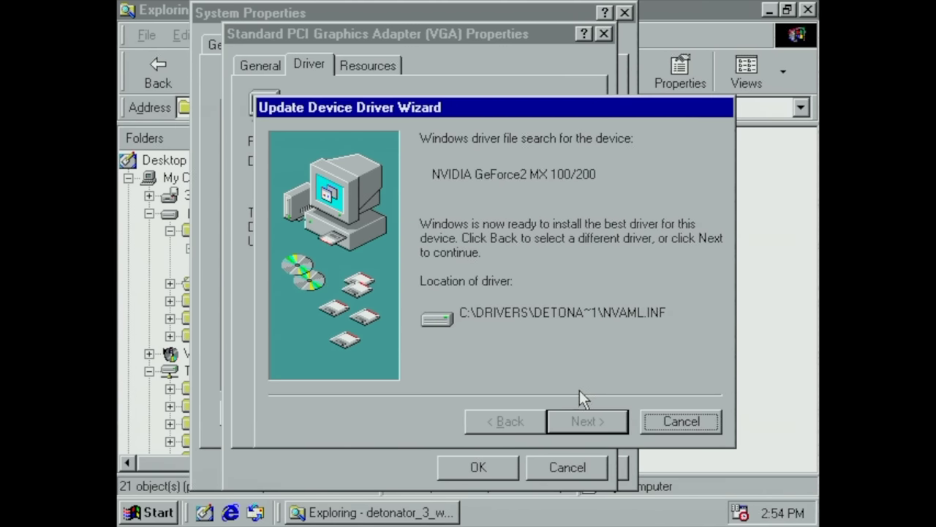
{"action": "left_click", "coordinate": [585, 421]}
{"action": "left_click", "coordinate": [584, 421]}
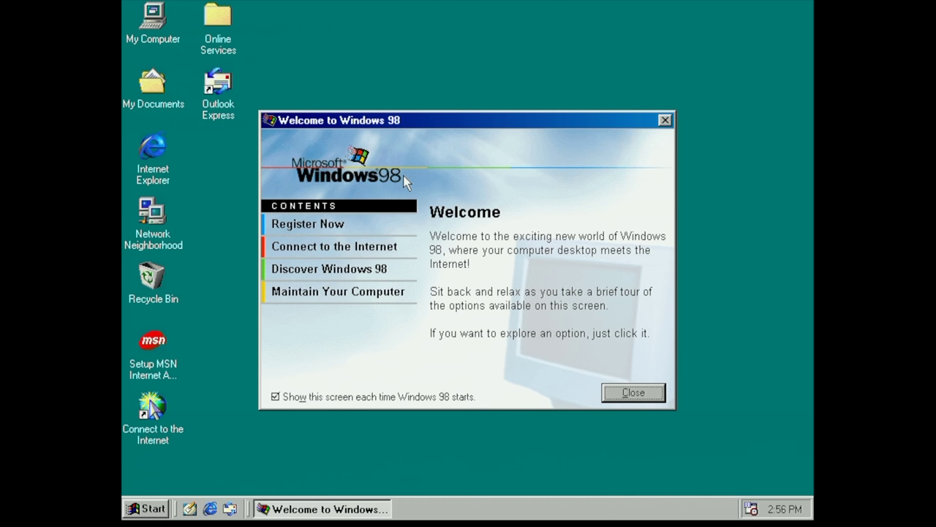
- Confirm Device Manager lists the NVIDIA GeForce2 MX 100/200 under Display adapters, then open Explorer
{"action": "left_click", "coordinate": [665, 121]}
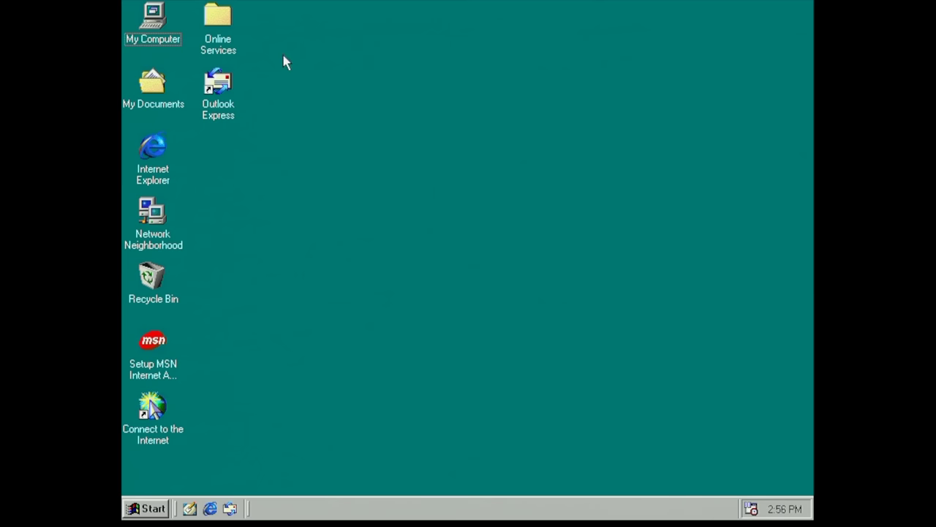
{"action": "right_click", "coordinate": [165, 27]}
{"action": "left_click", "coordinate": [199, 156]}
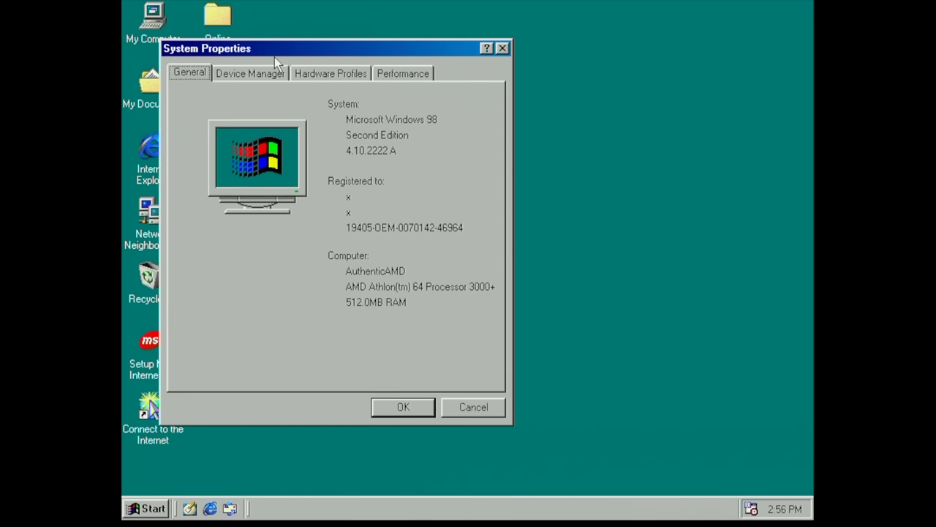
{"action": "left_click", "coordinate": [267, 73]}
{"action": "double_click", "coordinate": [261, 170]}
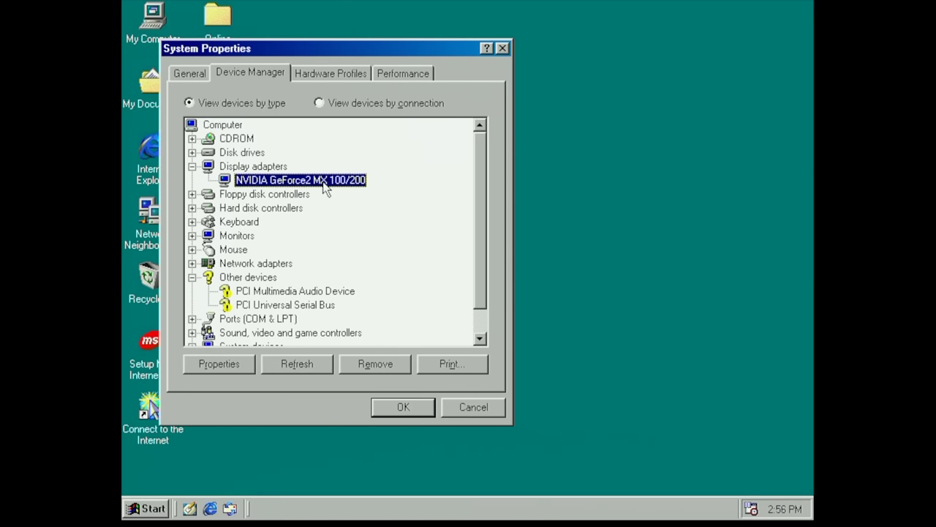
{"action": "left_click", "coordinate": [414, 414]}
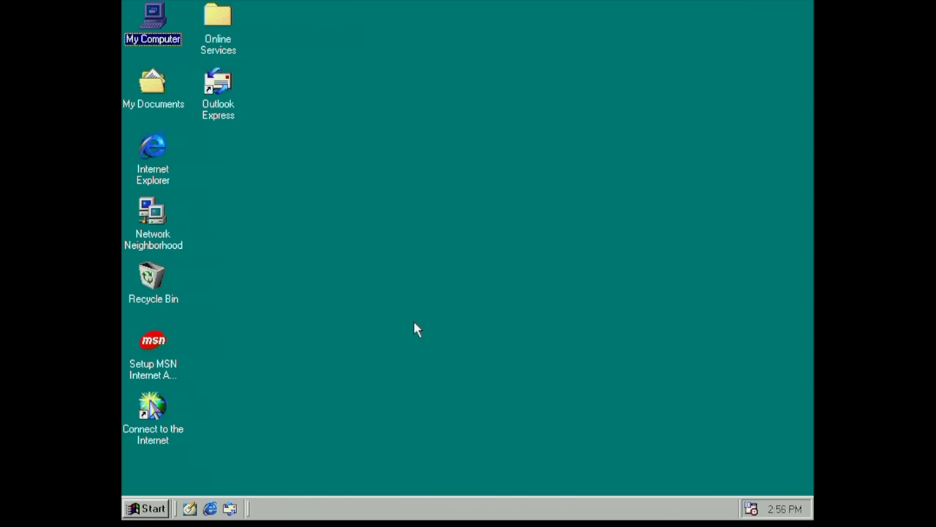
{"action": "key", "text": "super+e"}
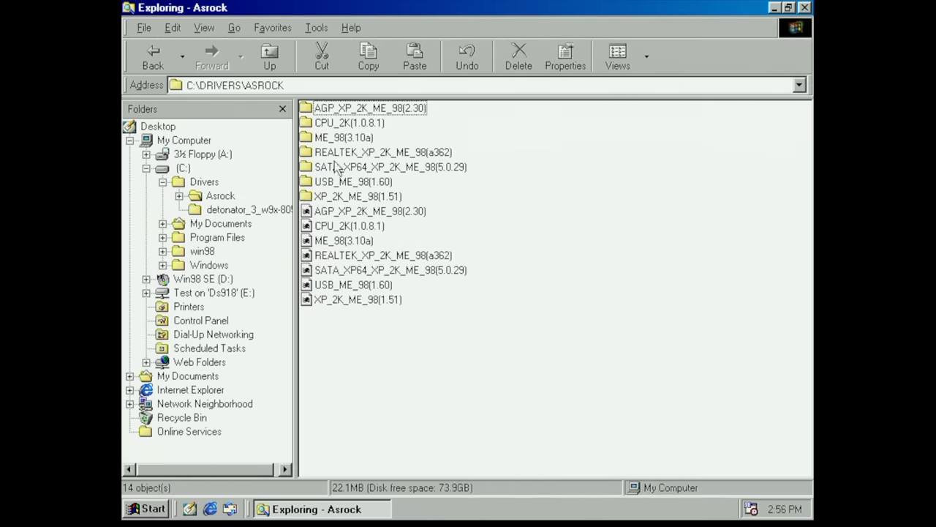
- Run the wdm_a362 Realtek audio installer from the REALTEK_XP_2K_ME_98(a362) folder
{"action": "double_click", "coordinate": [336, 152]}
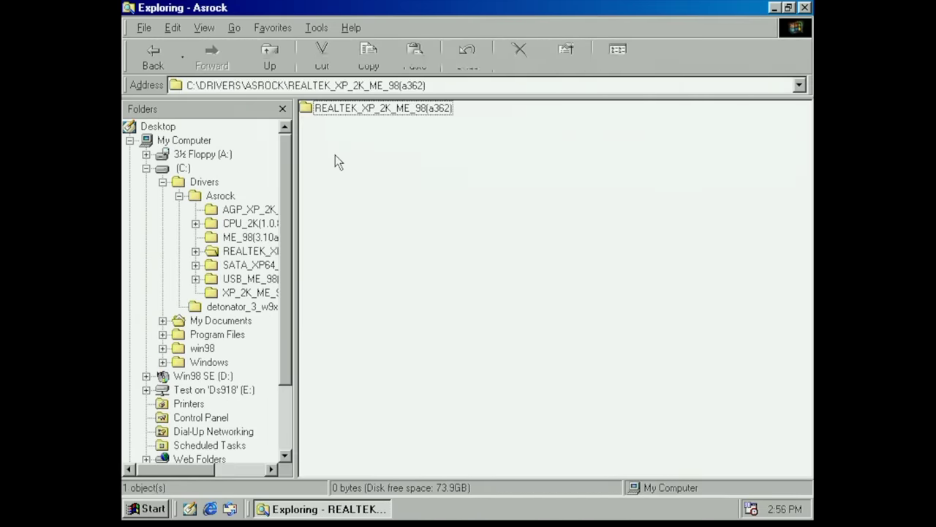
{"action": "double_click", "coordinate": [336, 110]}
{"action": "double_click", "coordinate": [339, 112]}
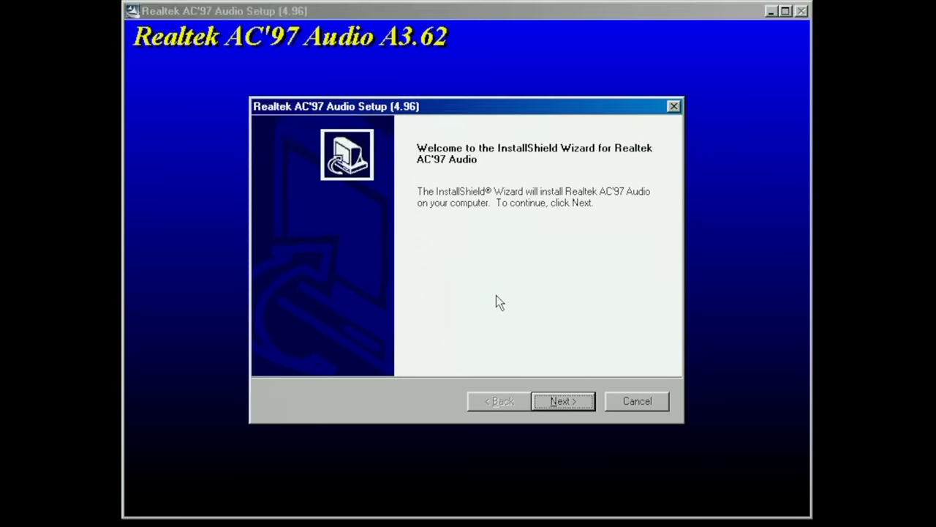
{"action": "left_click", "coordinate": [576, 401]}
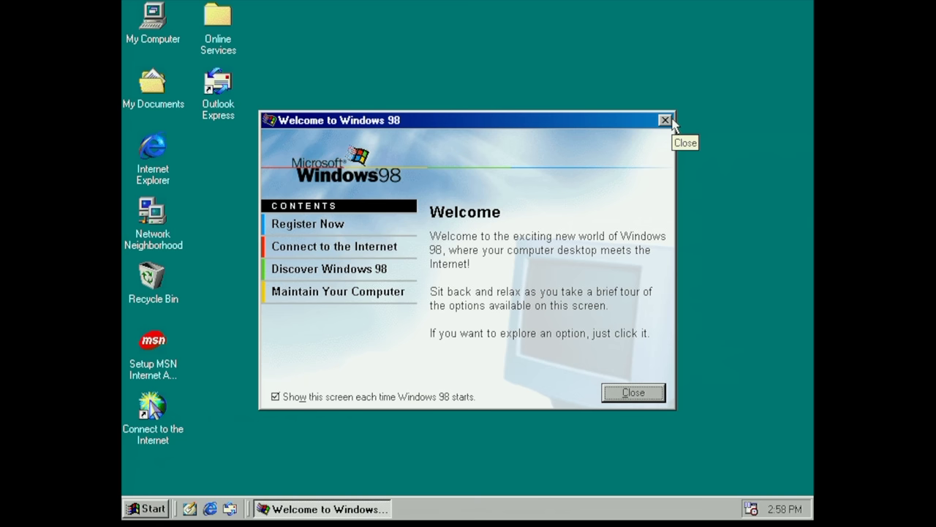
- Verify Realtek AC'97 Audio and Gameport Joystick under Sound, video and game controllers, then close the Realtek manager
{"action": "left_click", "coordinate": [665, 120]}
{"action": "left_click", "coordinate": [156, 29]}
{"action": "right_click", "coordinate": [157, 30]}
{"action": "left_click", "coordinate": [203, 165]}
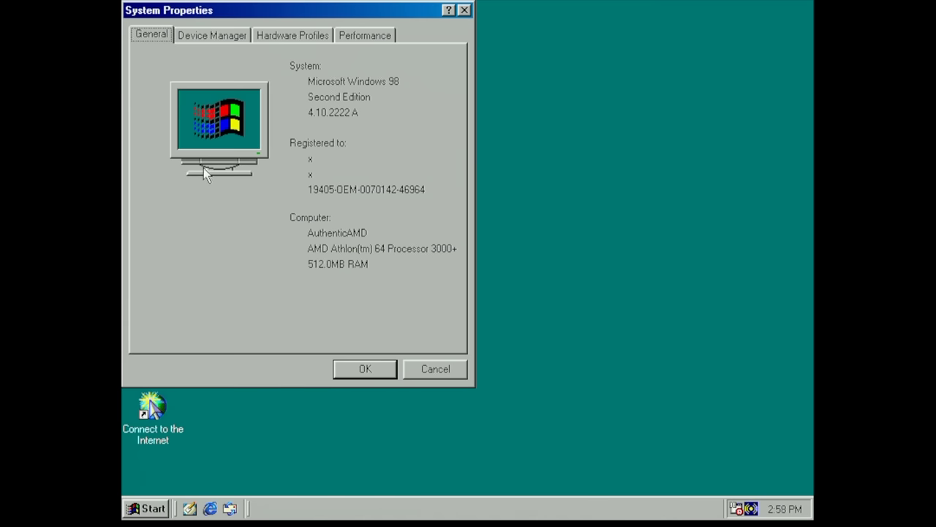
{"action": "left_click", "coordinate": [218, 37]}
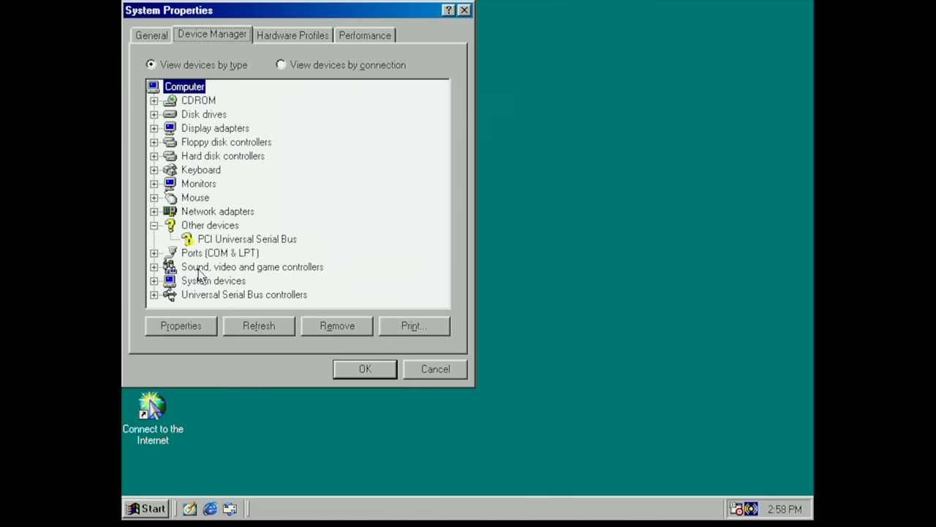
{"action": "left_click", "coordinate": [224, 268]}
{"action": "double_click", "coordinate": [224, 268]}
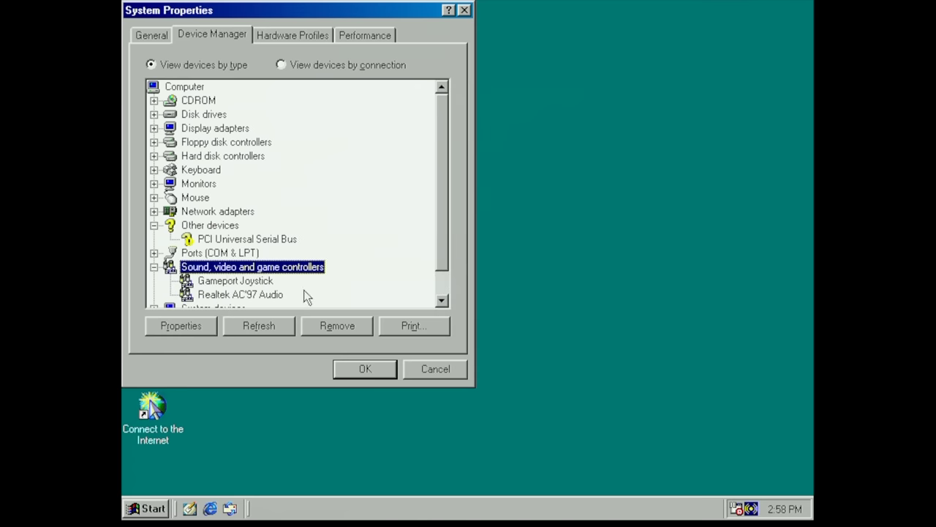
{"action": "left_click", "coordinate": [251, 295]}
{"action": "left_click", "coordinate": [248, 281]}
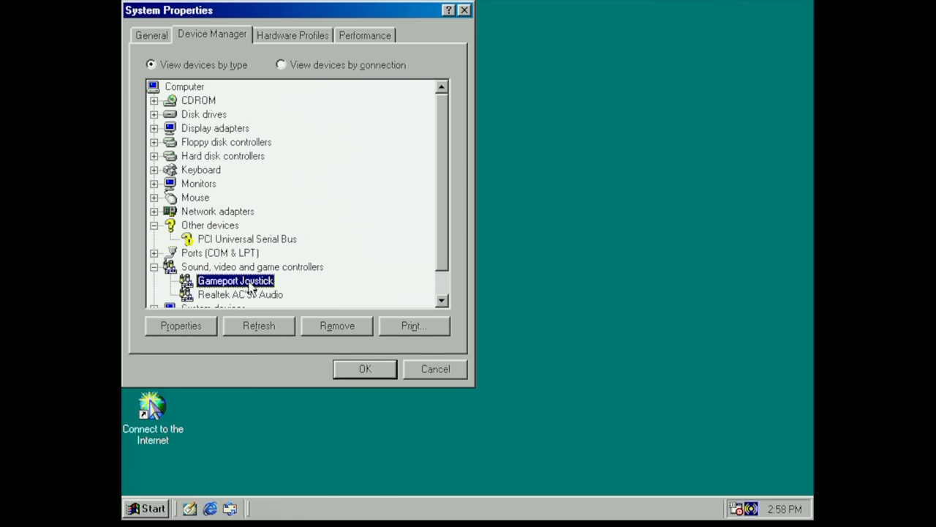
{"action": "left_click", "coordinate": [365, 368]}
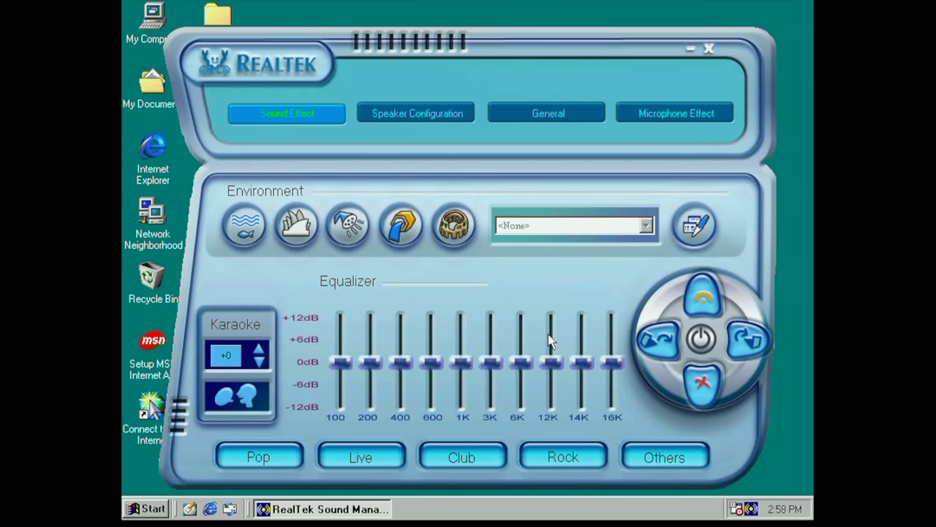
{"action": "left_click", "coordinate": [709, 50]}
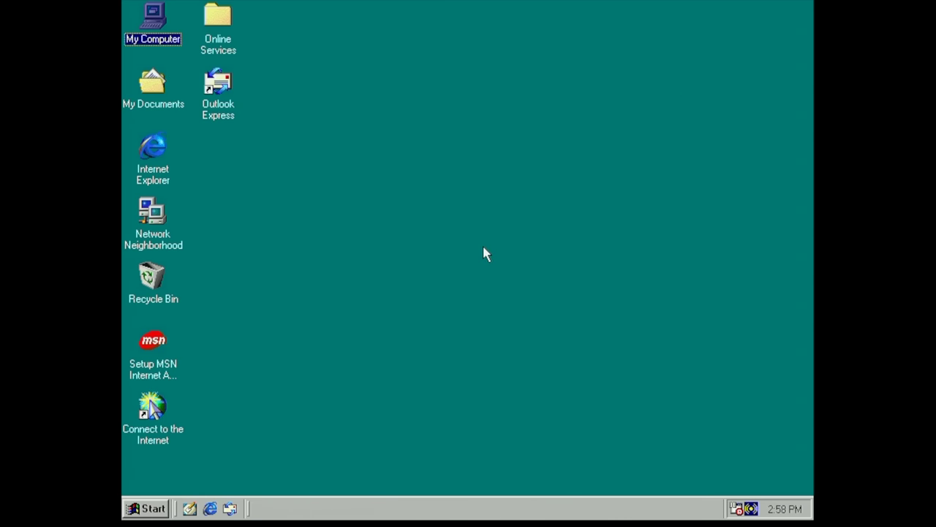
- Explore to C:\DRIVERS\ASROCK\USB_ME_98(1.60) and its inner USB_ME_98(1.60) subfolder
{"action": "right_click", "coordinate": [164, 38]}
{"action": "left_click", "coordinate": [188, 52]}
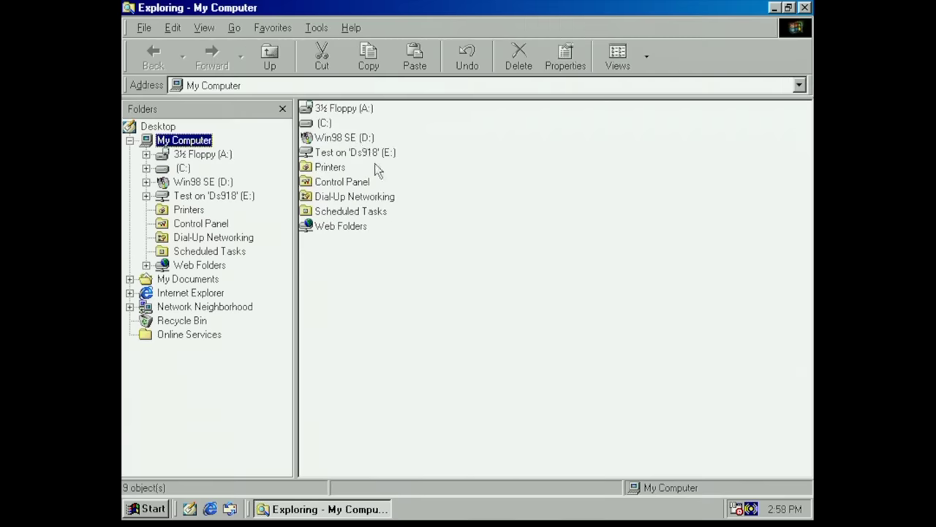
{"action": "double_click", "coordinate": [325, 123]}
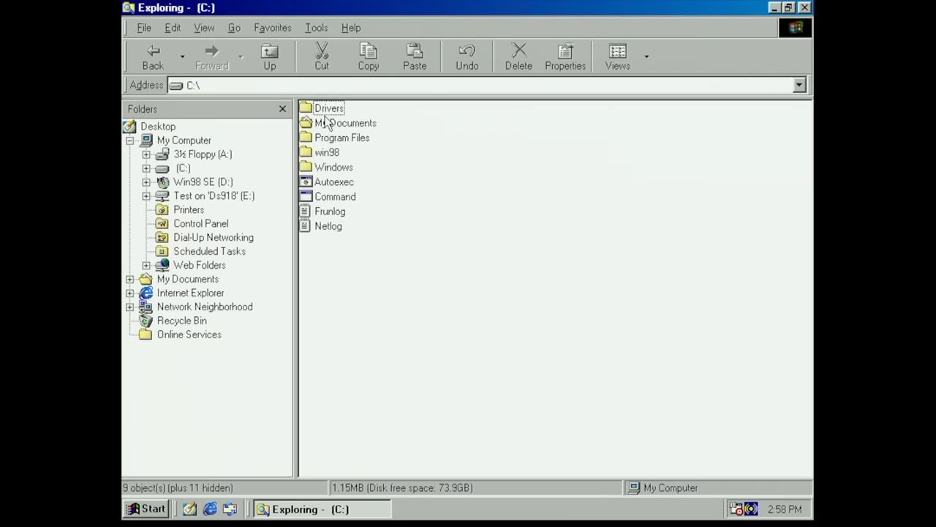
{"action": "double_click", "coordinate": [325, 110]}
{"action": "double_click", "coordinate": [325, 110]}
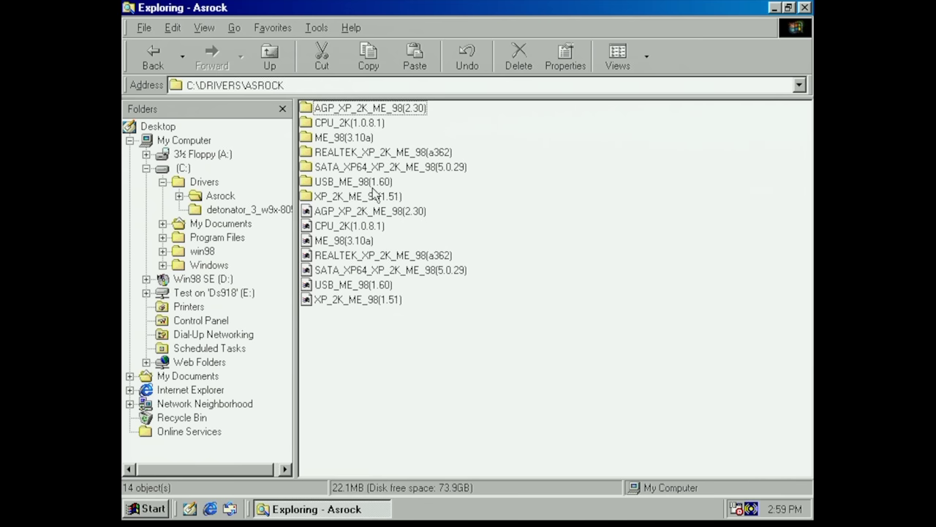
{"action": "double_click", "coordinate": [341, 188]}
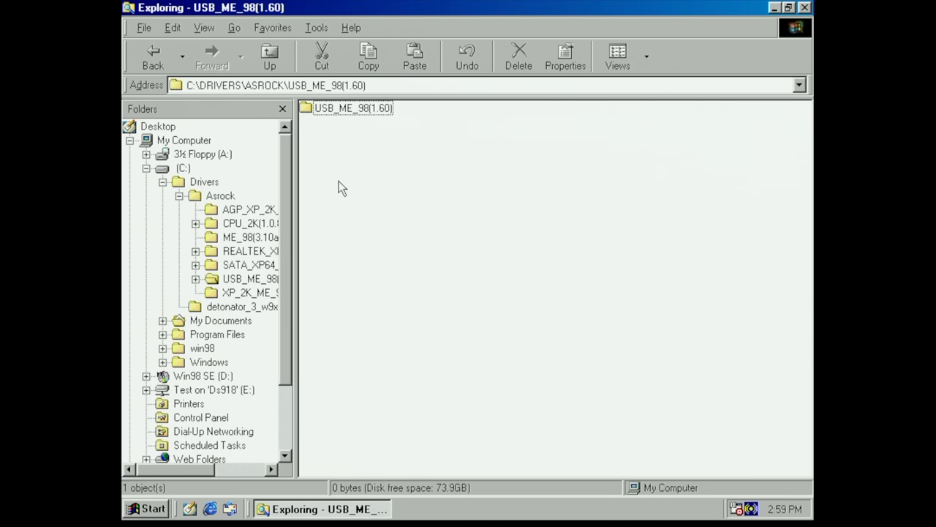
{"action": "double_click", "coordinate": [332, 115]}
- Run the ULi USB patch installer through to Finish and restart
{"action": "left_click", "coordinate": [337, 116]}
{"action": "double_click", "coordinate": [337, 114]}
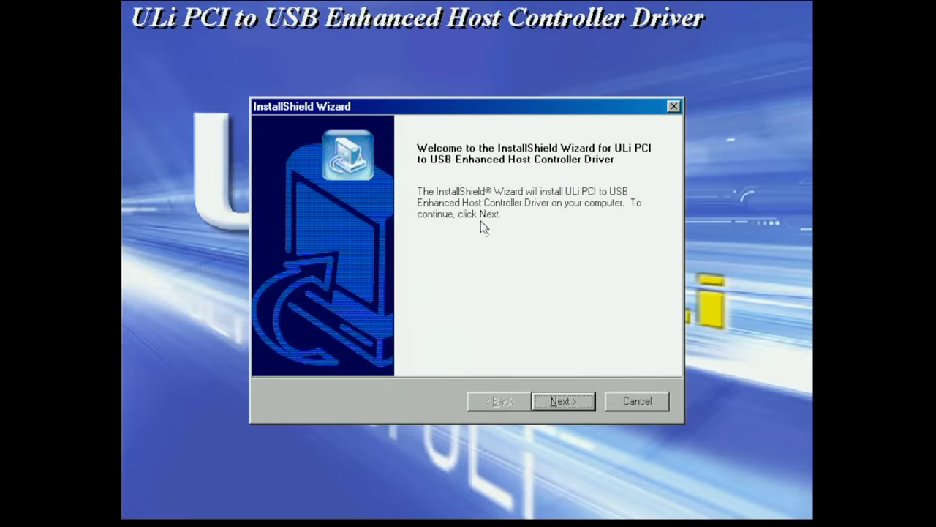
{"action": "left_click", "coordinate": [556, 401]}
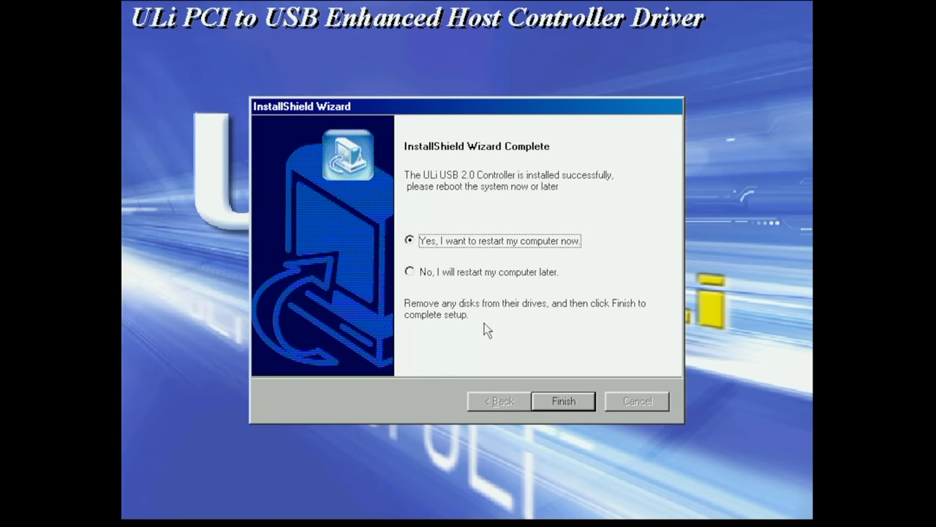
{"action": "left_click", "coordinate": [563, 402]}
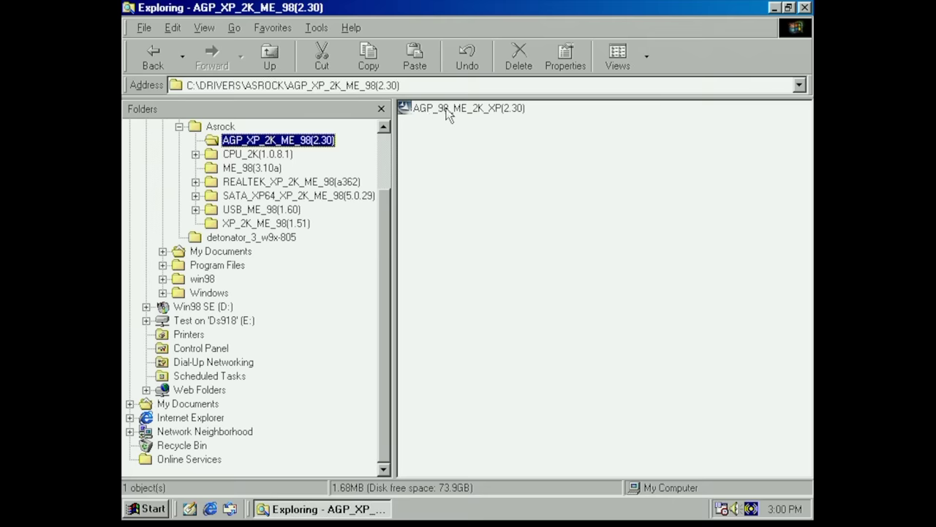
{"action": "left_click", "coordinate": [448, 109]}
- Run the AGP_98_ME_2K_XP(2.30) ULi AGP installer and choose to restart now
{"action": "double_click", "coordinate": [446, 109]}
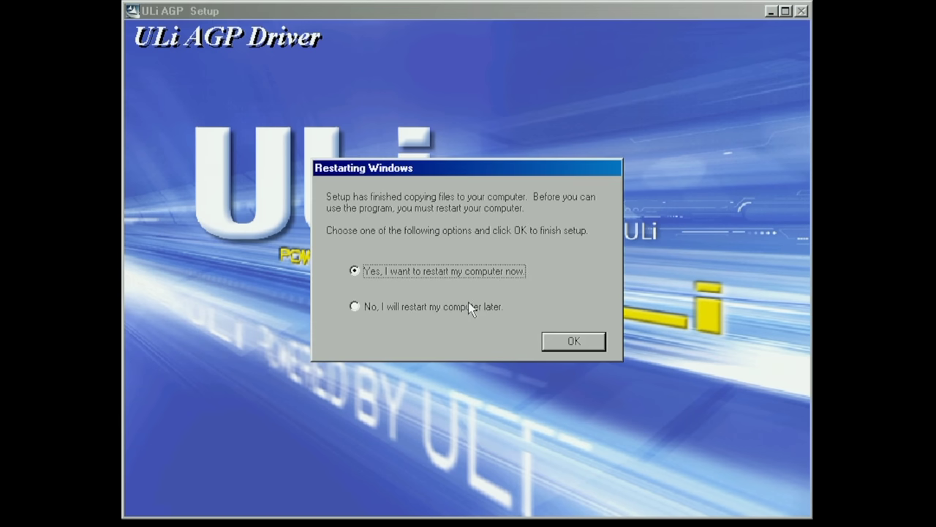
{"action": "left_click", "coordinate": [567, 341]}
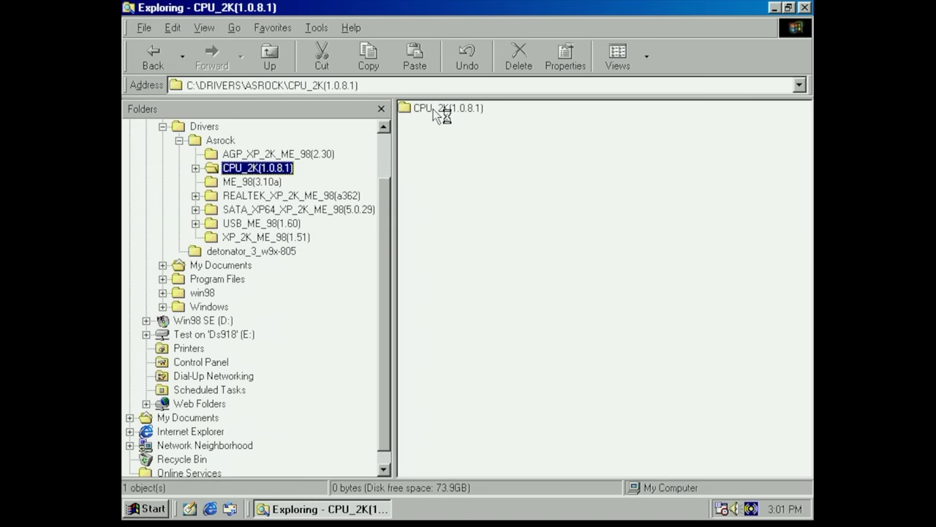
{"action": "double_click", "coordinate": [433, 109]}
- Run the CNQ_1_0_8_1 Cool'n'Quiet 1.0.8 installer past its welcome page
{"action": "double_click", "coordinate": [433, 109]}
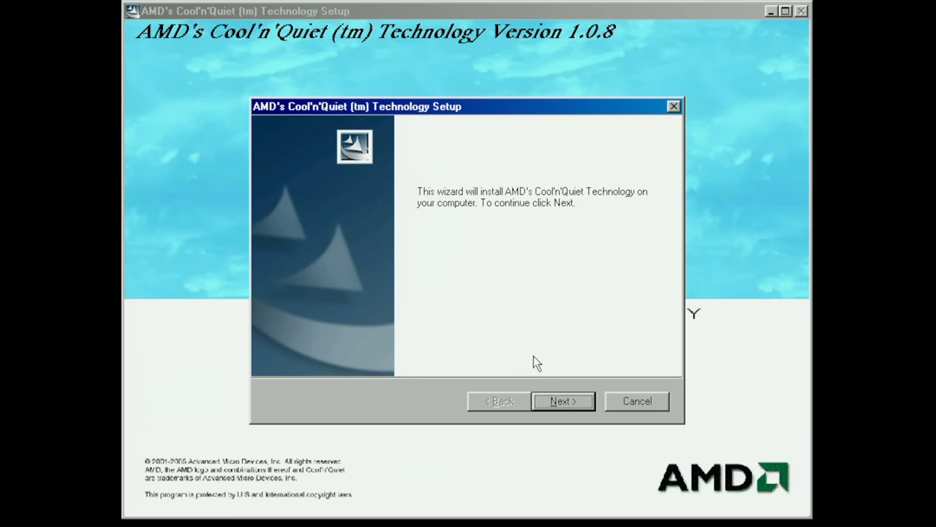
{"action": "left_click", "coordinate": [558, 406]}
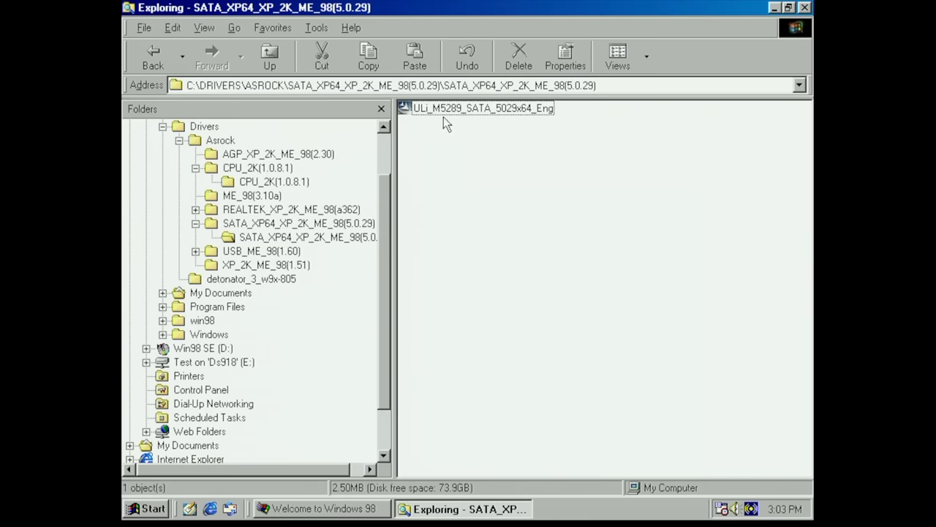
{"action": "double_click", "coordinate": [438, 109]}
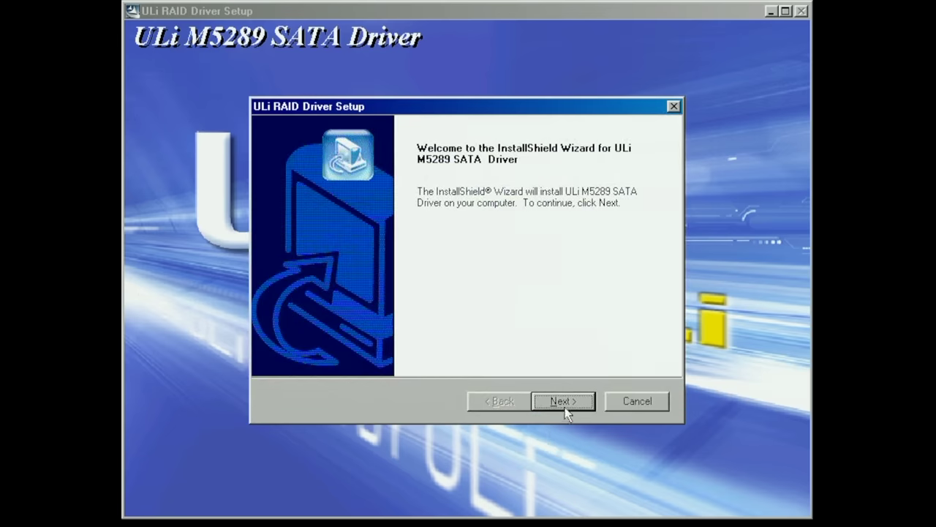
- Start the ULi M5289 SATA setup and dismiss the 'ULi chipset can't be found' error
{"action": "left_click", "coordinate": [567, 402]}
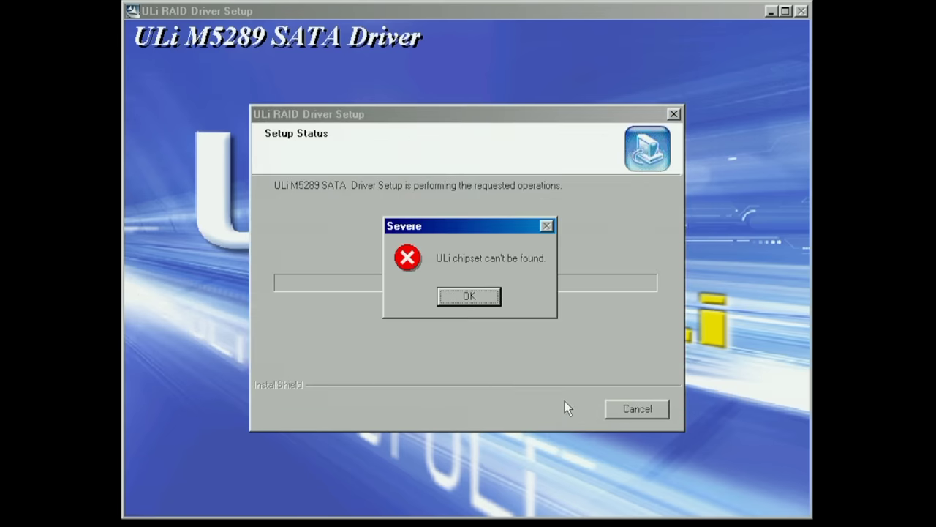
{"action": "left_click", "coordinate": [469, 296]}
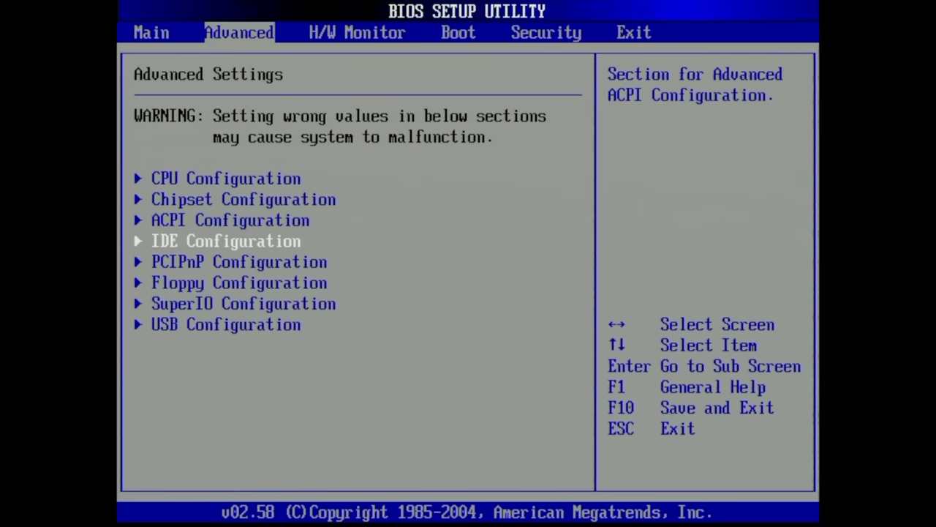
{"action": "key", "text": "Return"}
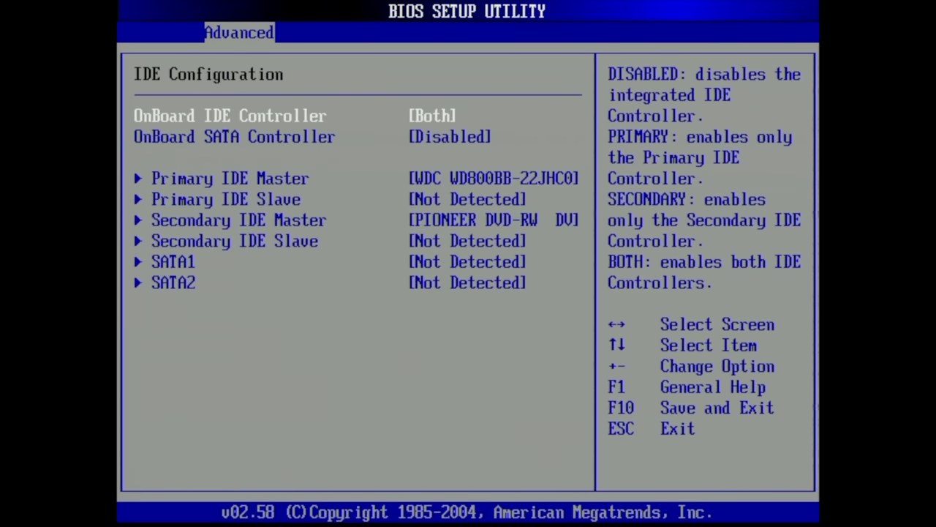
{"action": "key", "text": "Down"}
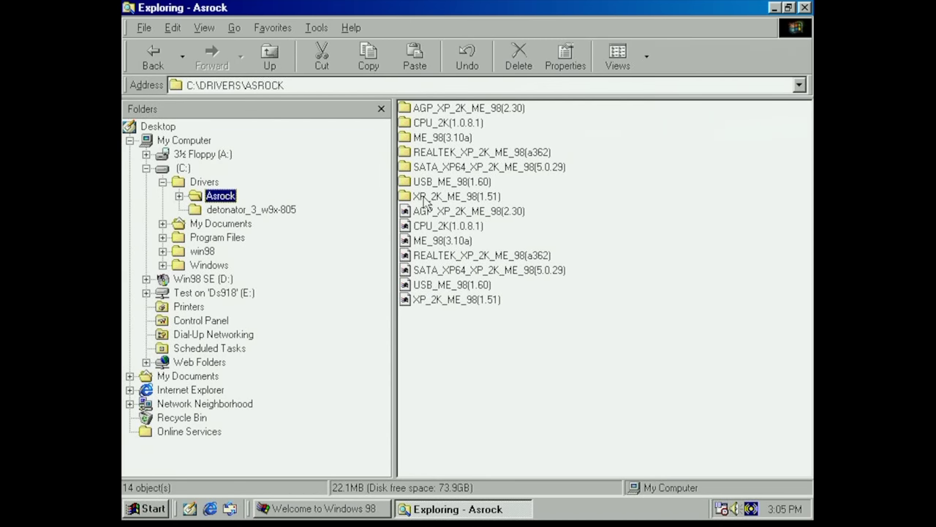
- Run ULiIDE151 from XP_2K_ME_98(1.51) and restart the computer now
{"action": "double_click", "coordinate": [426, 196]}
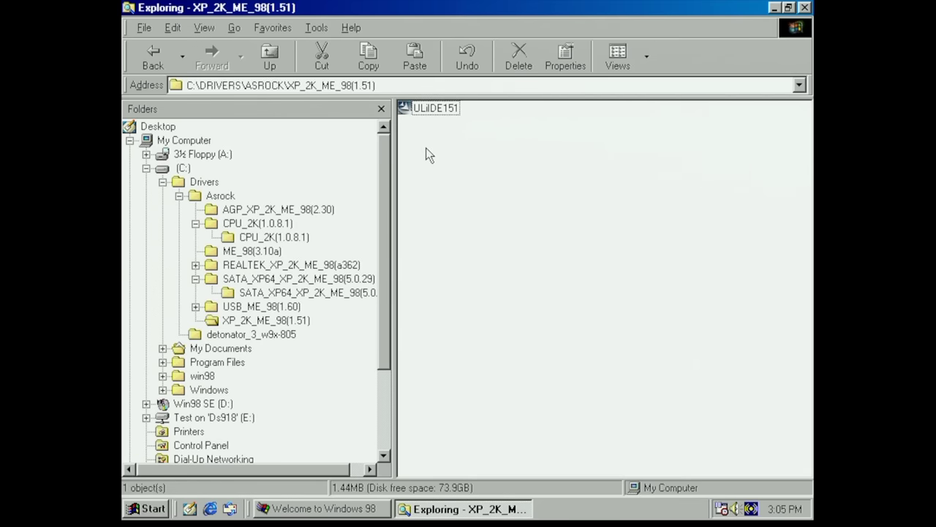
{"action": "double_click", "coordinate": [430, 110]}
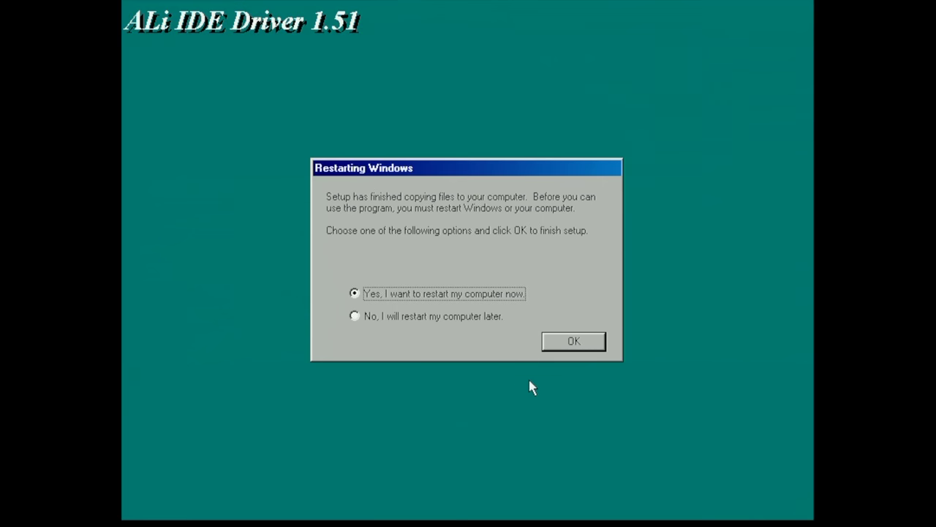
{"action": "left_click", "coordinate": [567, 348]}
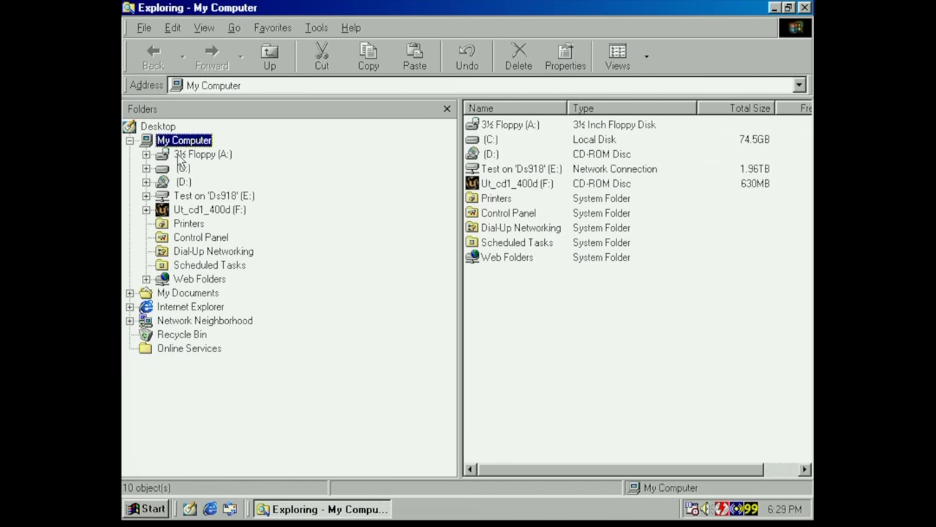
- In Device Manager, check the GeForce2 MX display adapter and ULi PCI Fast Ethernet Controller
{"action": "right_click", "coordinate": [178, 141]}
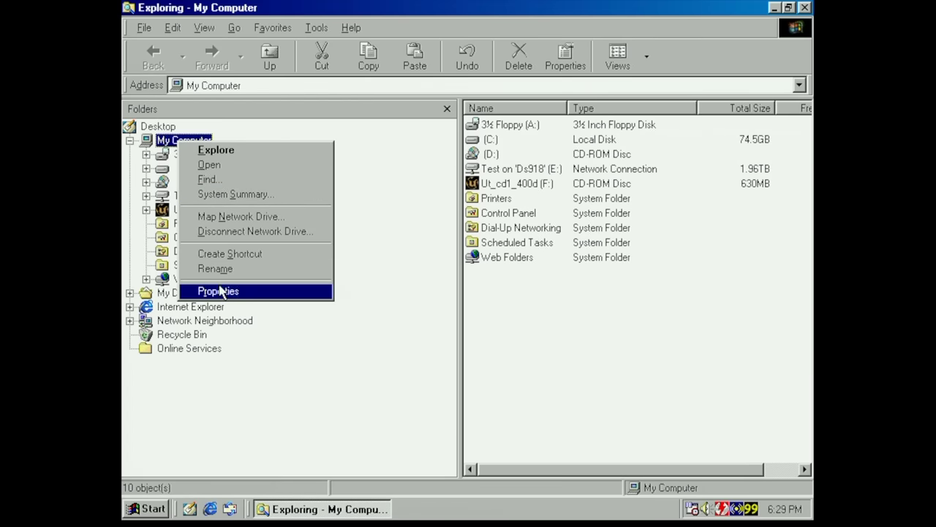
{"action": "left_click", "coordinate": [223, 290]}
{"action": "left_click", "coordinate": [314, 138]}
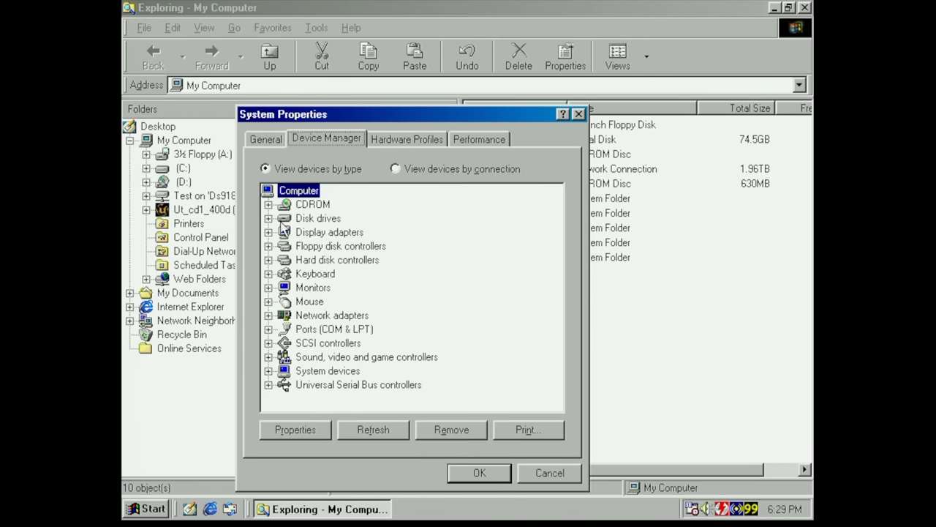
{"action": "left_click", "coordinate": [269, 232]}
{"action": "left_click", "coordinate": [358, 247]}
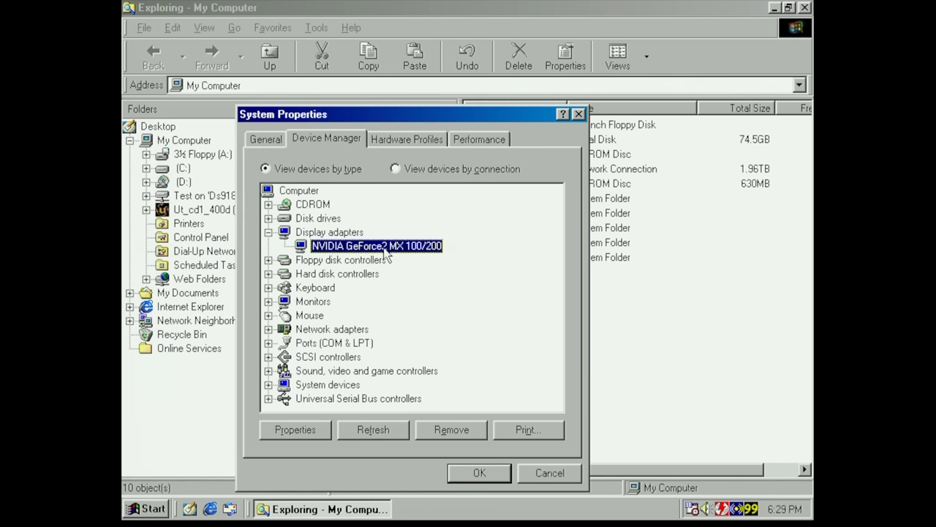
{"action": "left_click", "coordinate": [269, 329]}
{"action": "left_click", "coordinate": [362, 359]}
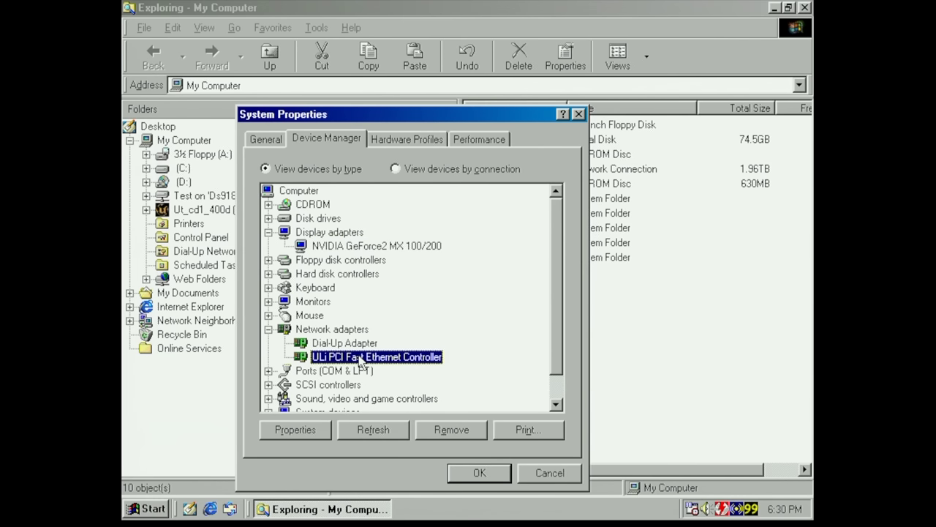
{"action": "scroll", "coordinate": [543, 331], "scroll_direction": "down", "scroll_amount": 2}
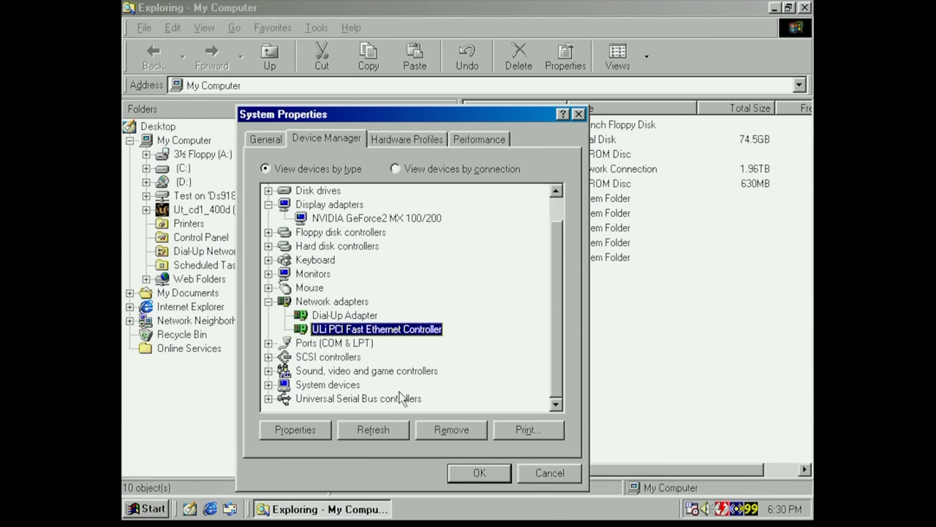
- Review SCSI, sound (Gameport Joystick, Realtek AC'97), ports and USB controllers, then close System Properties
{"action": "left_click", "coordinate": [268, 357]}
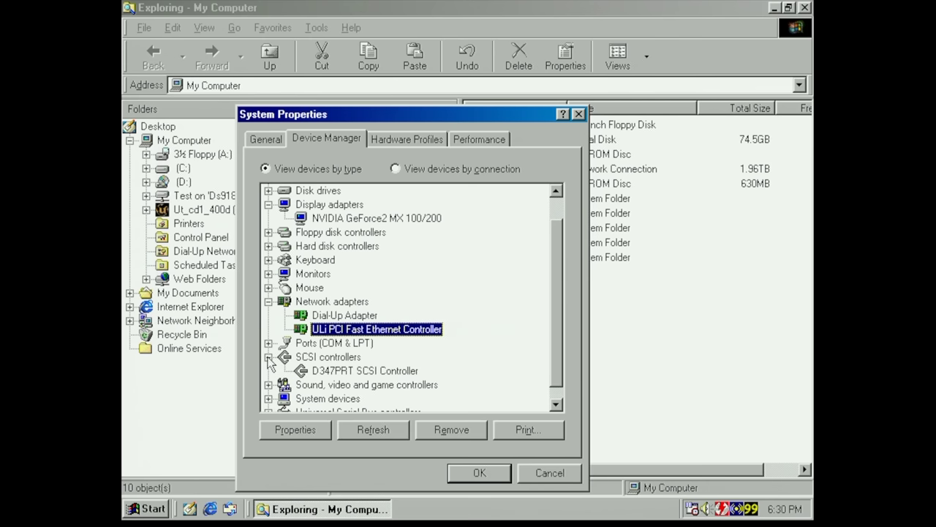
{"action": "left_click", "coordinate": [268, 357]}
{"action": "left_click", "coordinate": [269, 371]}
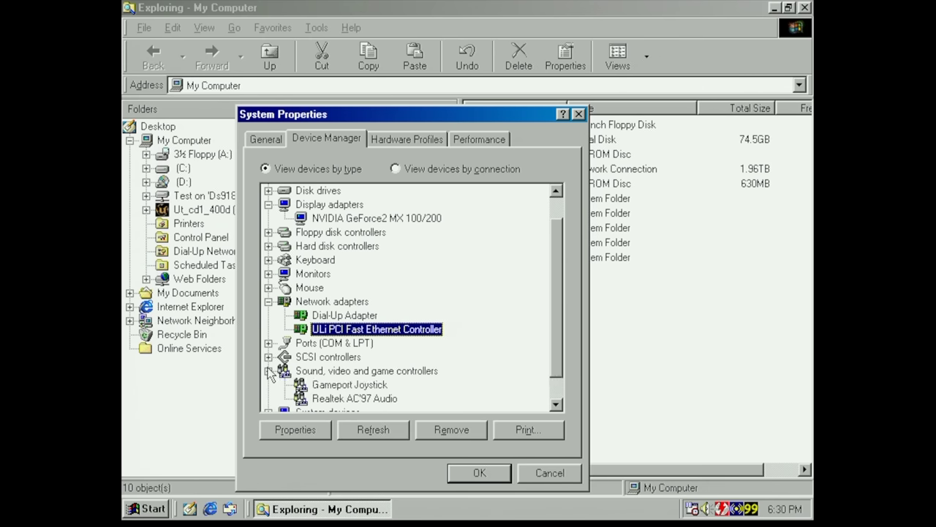
{"action": "left_click", "coordinate": [269, 343]}
{"action": "scroll", "coordinate": [554, 390], "scroll_direction": "down", "scroll_amount": 2}
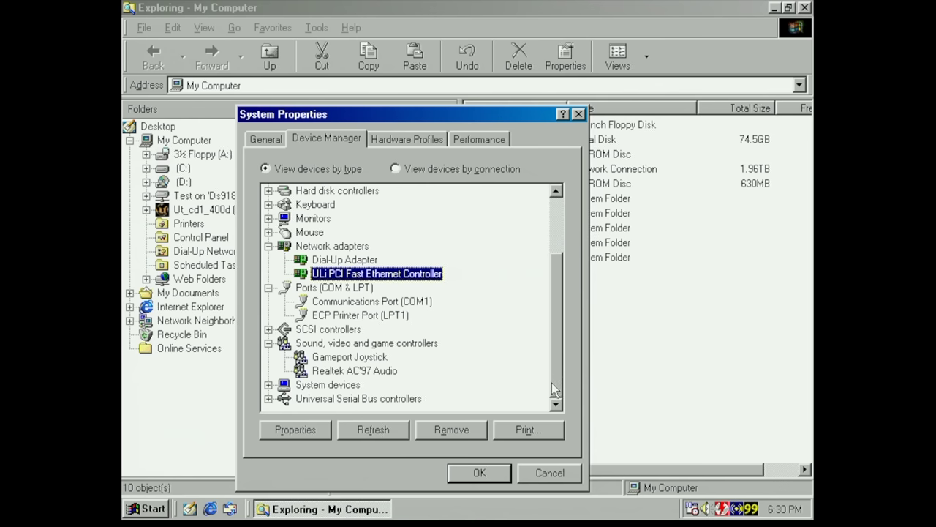
{"action": "left_click", "coordinate": [360, 358]}
{"action": "left_click", "coordinate": [359, 371]}
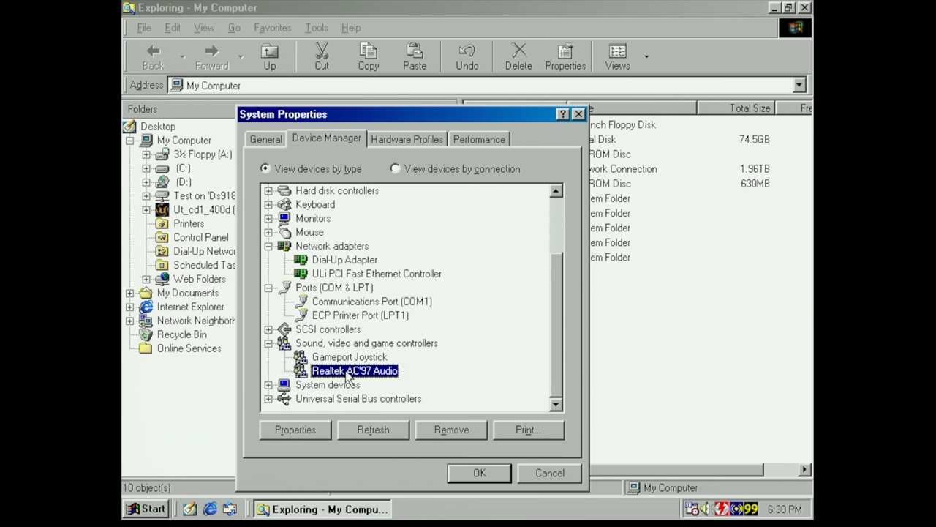
{"action": "left_click", "coordinate": [268, 398]}
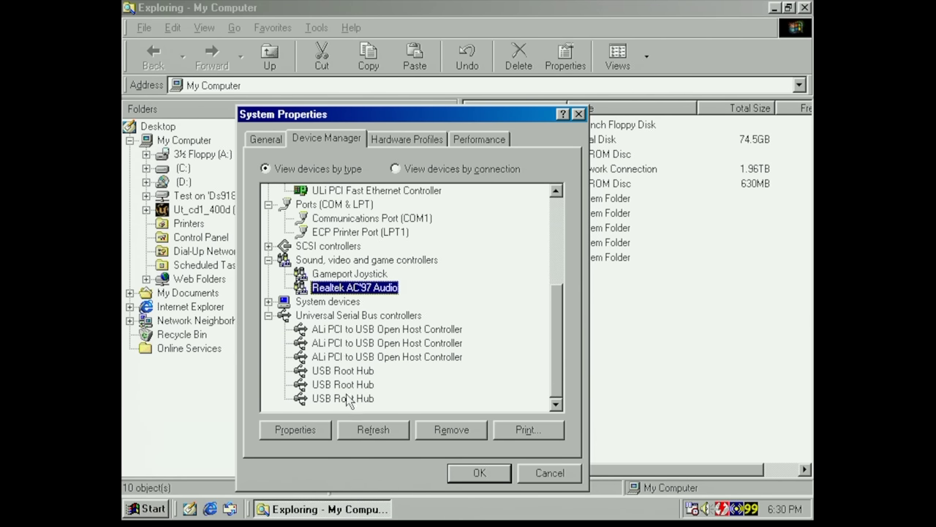
{"action": "left_click", "coordinate": [480, 473]}
{"action": "left_click", "coordinate": [480, 472]}
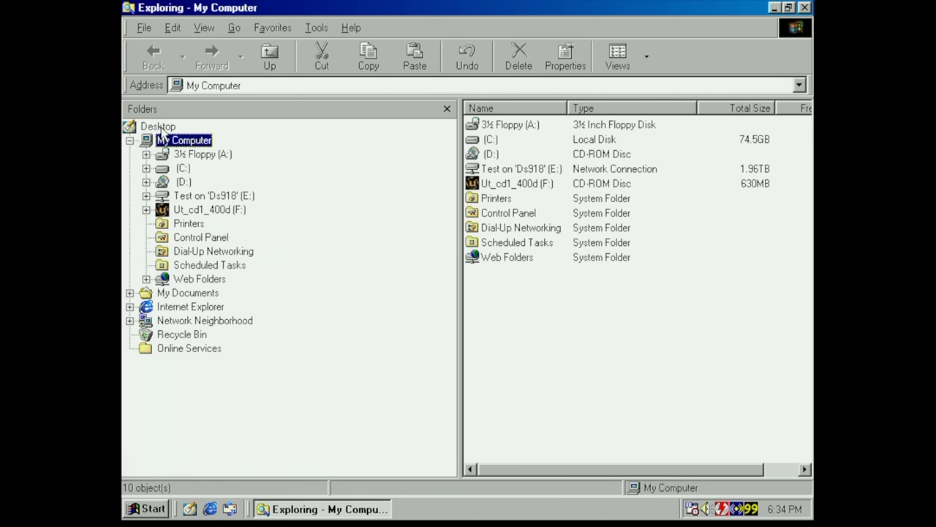
- Close Explorer and show the GeForce2 MX-100/200 tab under Display Properties Settings > Advanced
{"action": "double_click", "coordinate": [128, 9]}
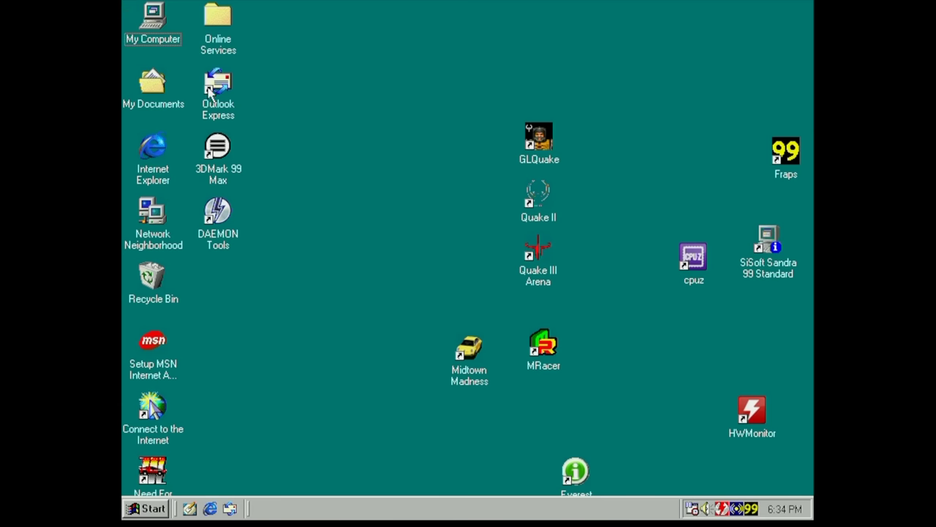
{"action": "right_click", "coordinate": [355, 167]}
{"action": "left_click", "coordinate": [399, 335]}
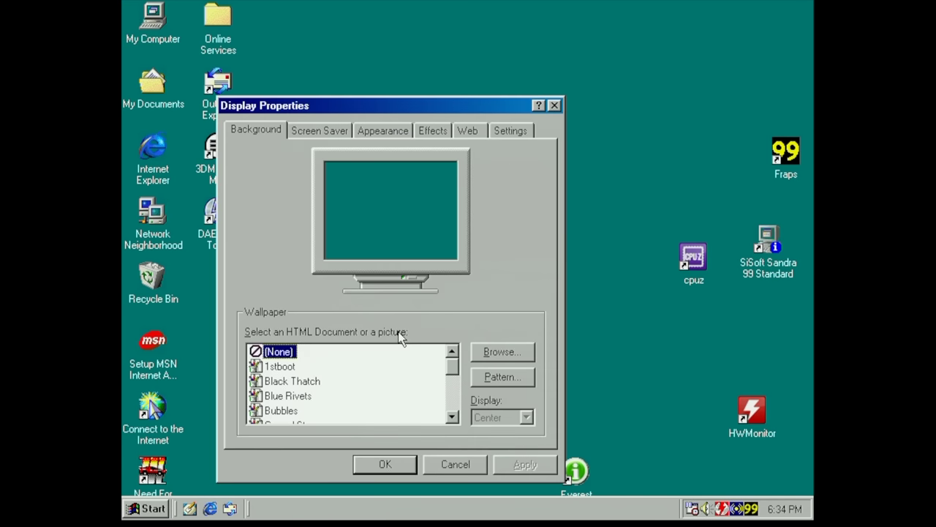
{"action": "left_click", "coordinate": [521, 131]}
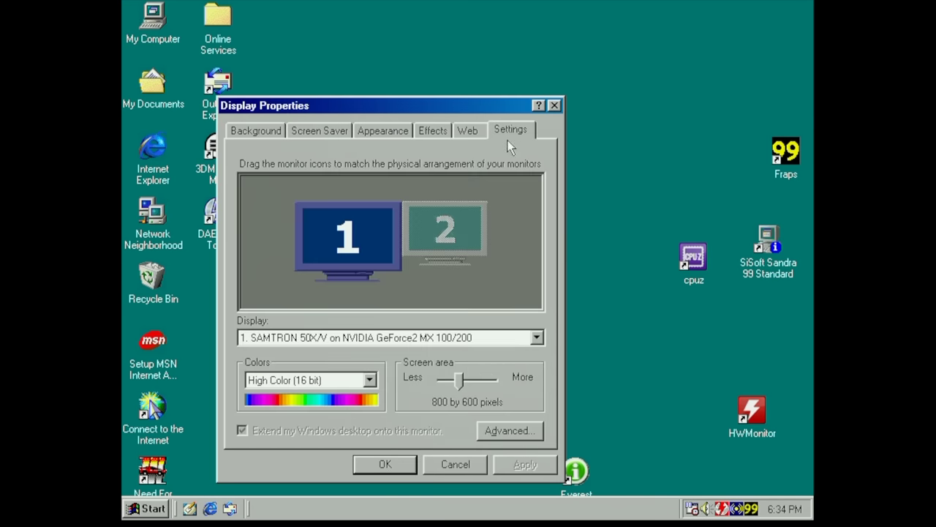
{"action": "left_click", "coordinate": [503, 432]}
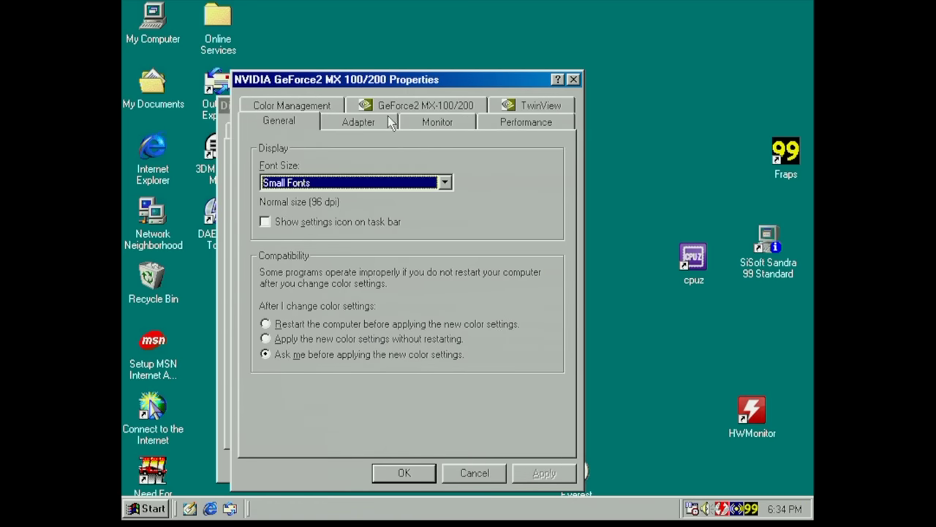
{"action": "left_click", "coordinate": [387, 106]}
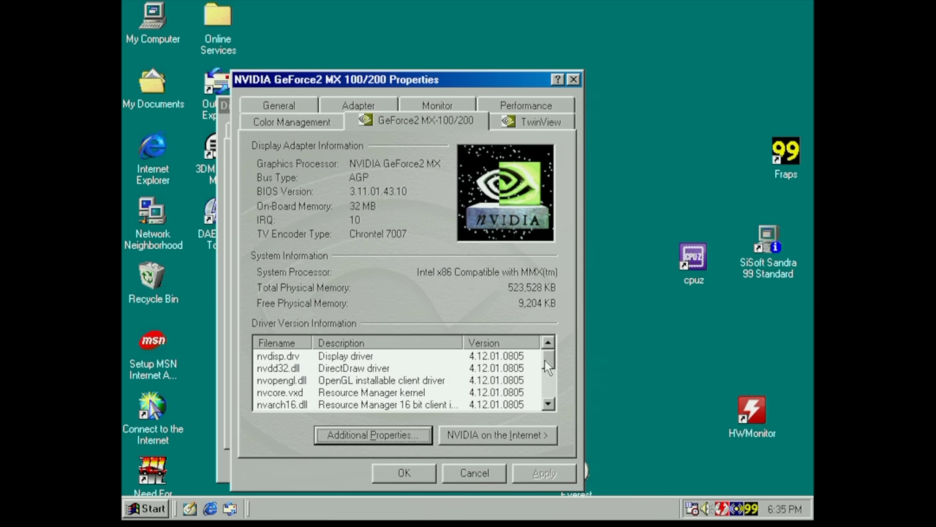
{"action": "mouse_move", "coordinate": [553, 359]}
{"action": "left_mouse_down"}
{"action": "mouse_move", "coordinate": [550, 407]}
{"action": "mouse_move", "coordinate": [552, 350]}
{"action": "left_mouse_up"}
- Review the Direct3D options, including Z-buffer, logo display and antialiasing settings
{"action": "left_click", "coordinate": [365, 437]}
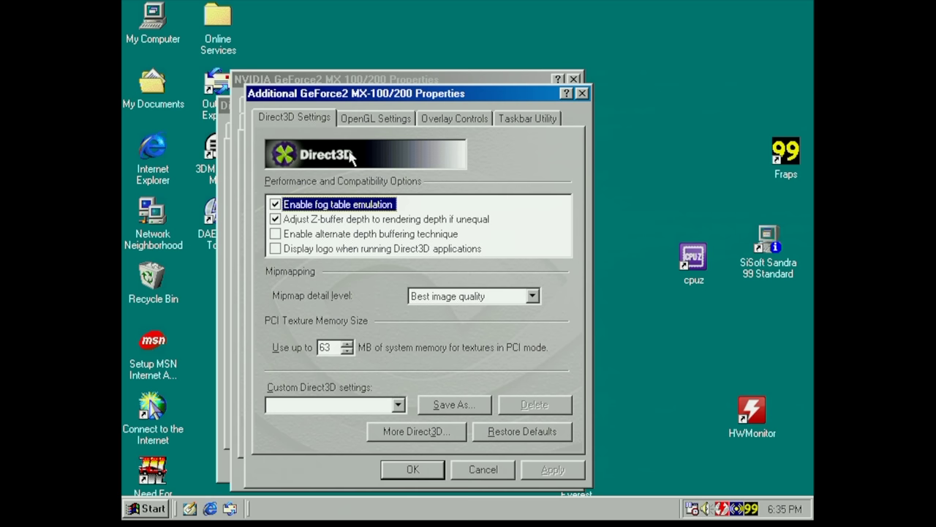
{"action": "left_click", "coordinate": [344, 219]}
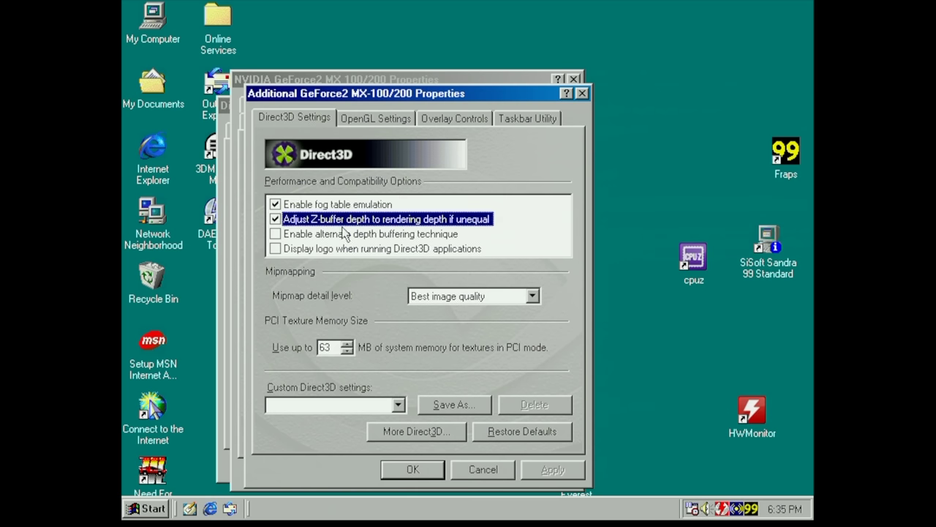
{"action": "left_click", "coordinate": [342, 251]}
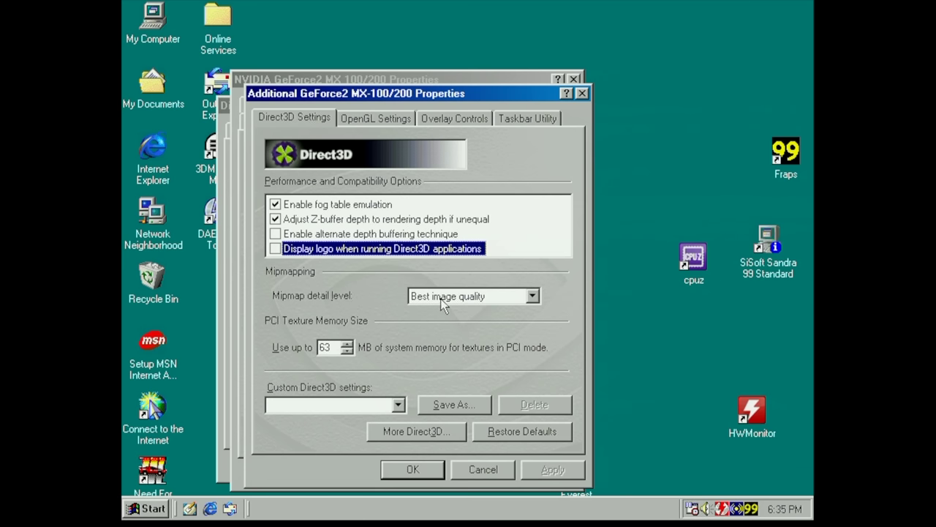
{"action": "left_click", "coordinate": [410, 432]}
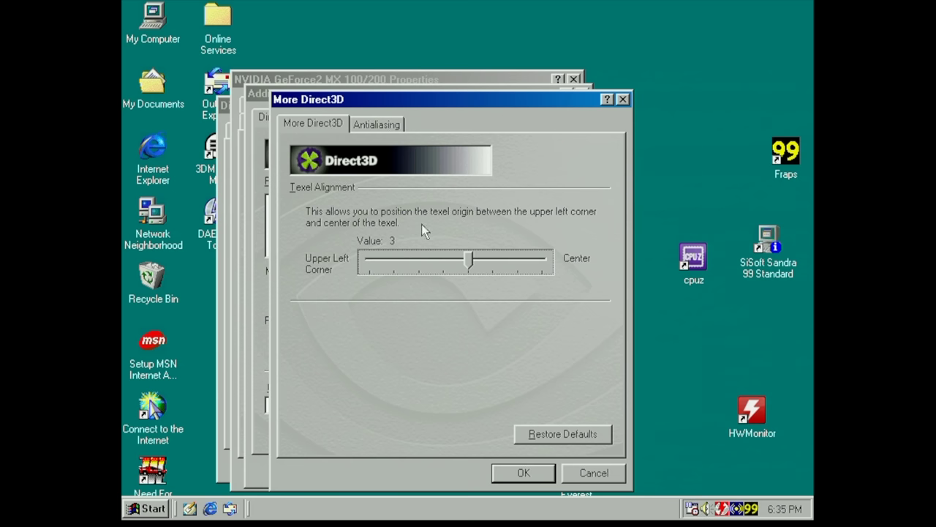
{"action": "left_click", "coordinate": [376, 125]}
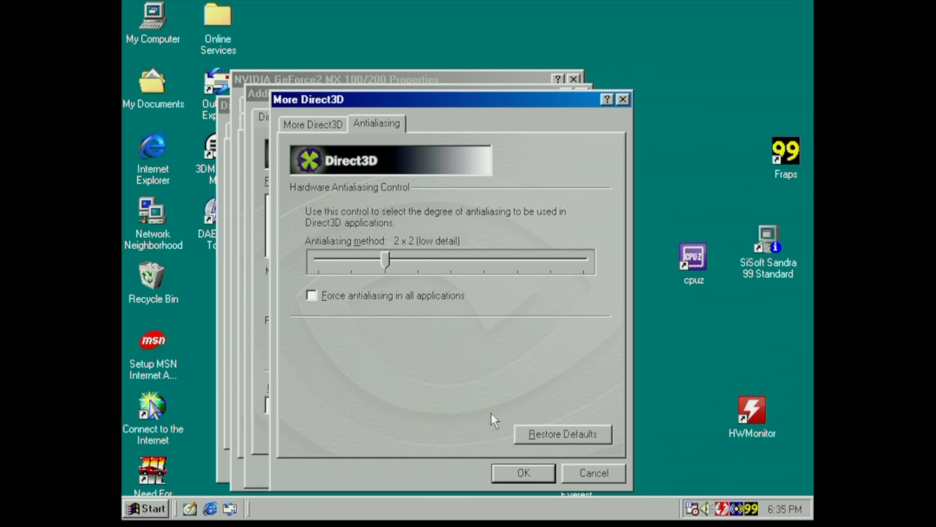
{"action": "left_click", "coordinate": [545, 471]}
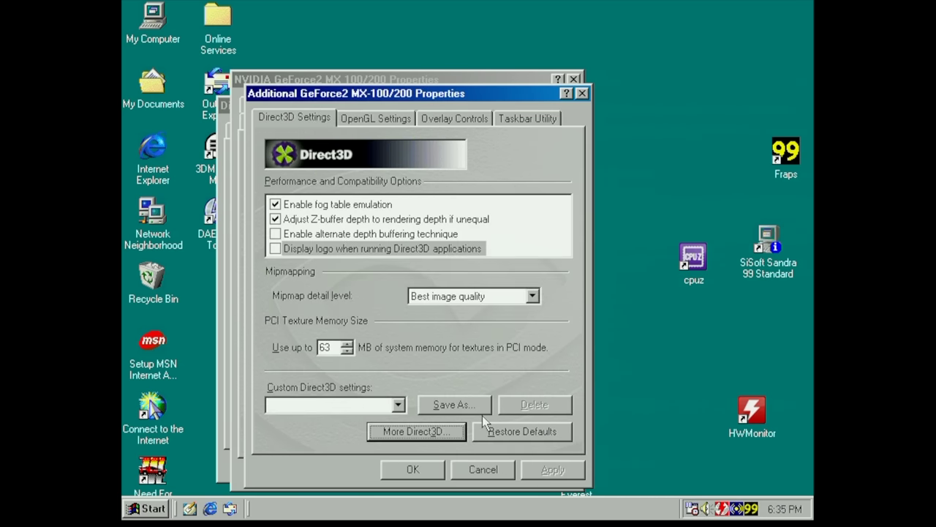
- Keep OpenGL vertical sync at Always off, glance at overlay and QuickTweak settings
{"action": "left_click", "coordinate": [389, 120]}
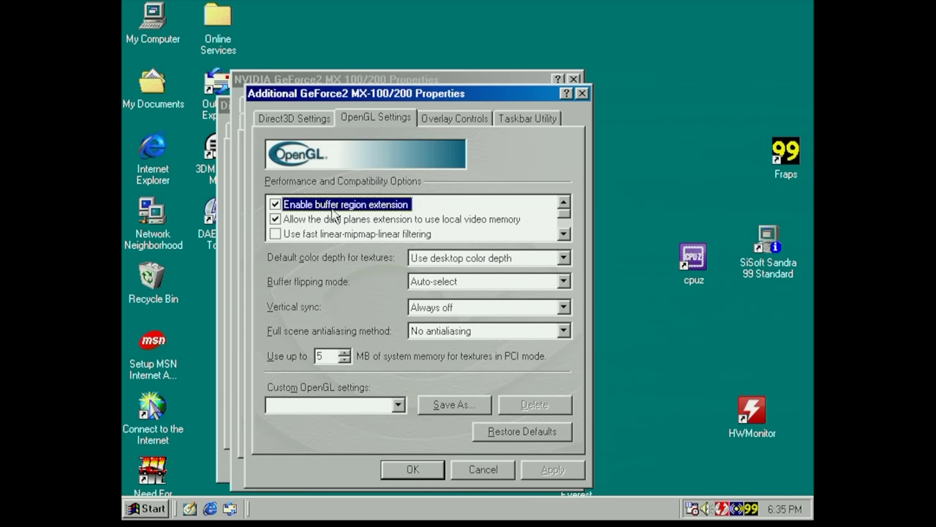
{"action": "left_click", "coordinate": [477, 308]}
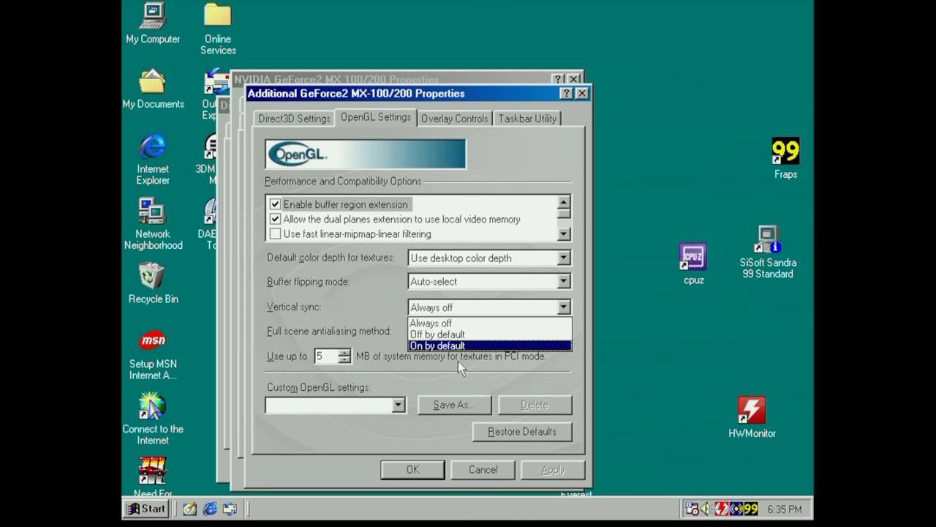
{"action": "left_click", "coordinate": [337, 299]}
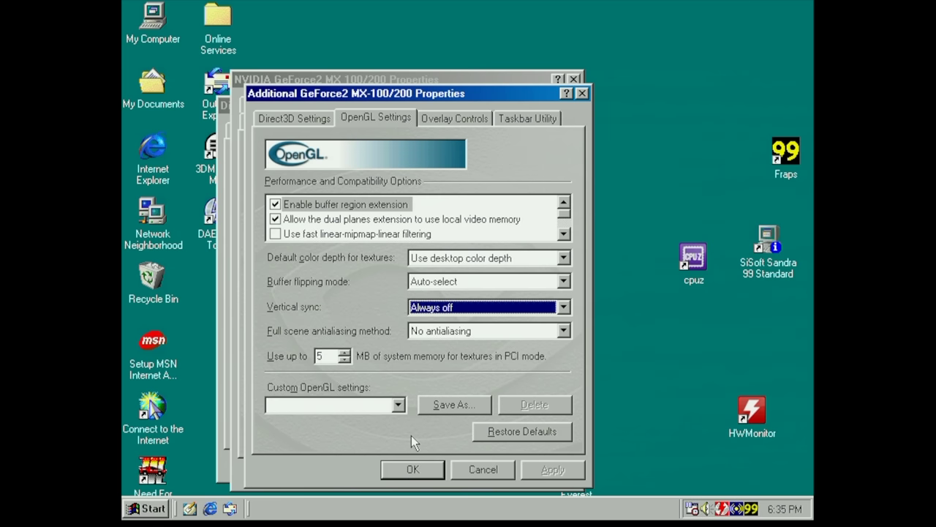
{"action": "left_click", "coordinate": [458, 120]}
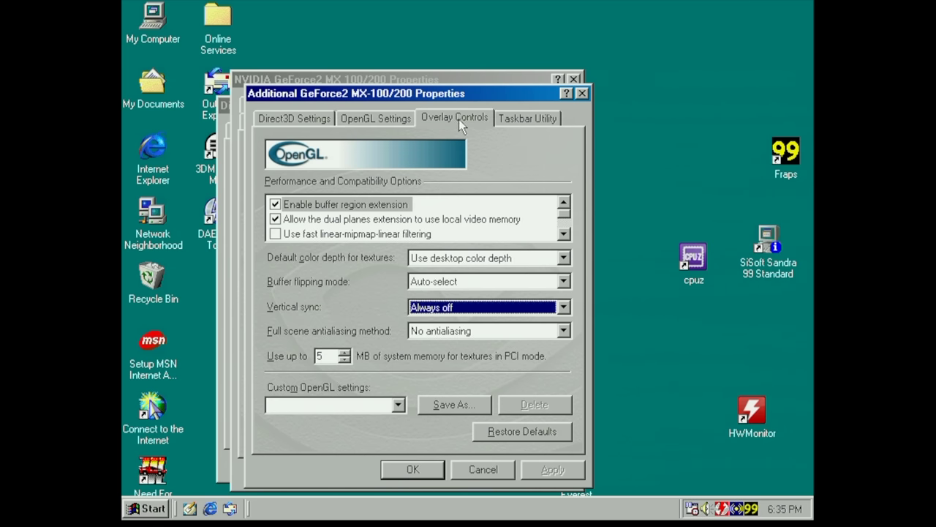
{"action": "left_click", "coordinate": [532, 123]}
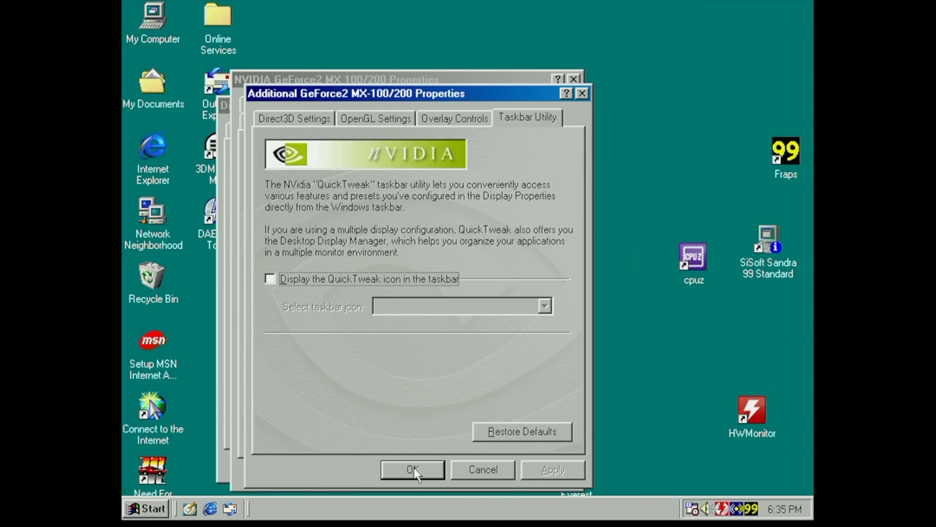
{"action": "left_click", "coordinate": [413, 470]}
- Check the TwinView modes, then close the NVIDIA and Display Properties dialogs
{"action": "left_click", "coordinate": [523, 121]}
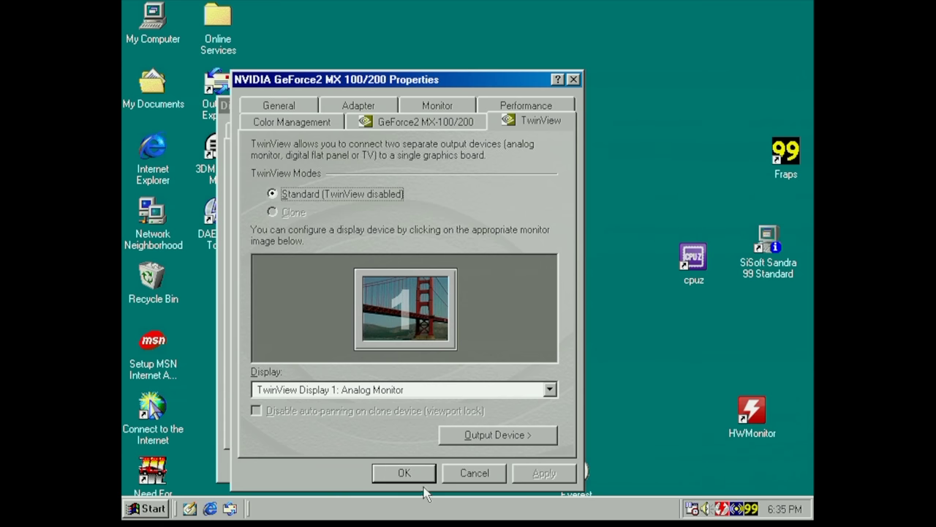
{"action": "left_click", "coordinate": [404, 473]}
{"action": "left_click", "coordinate": [399, 469]}
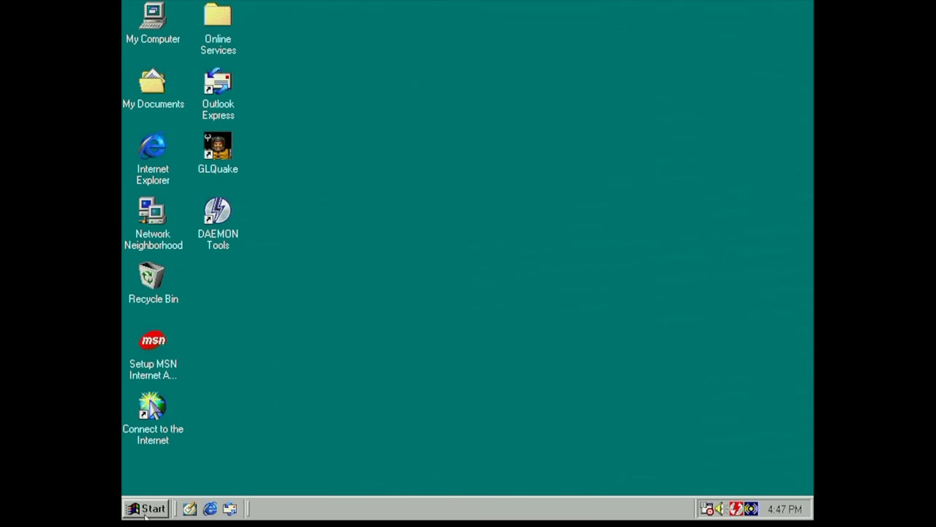
{"action": "left_click", "coordinate": [146, 508]}
- Launch 3DMark 99 Max and run a new benchmark at 800×600 16-bit, scoring 5173 3DMarks
{"action": "mouse_move", "coordinate": [227, 253]}
{"action": "mouse_move", "coordinate": [325, 252]}
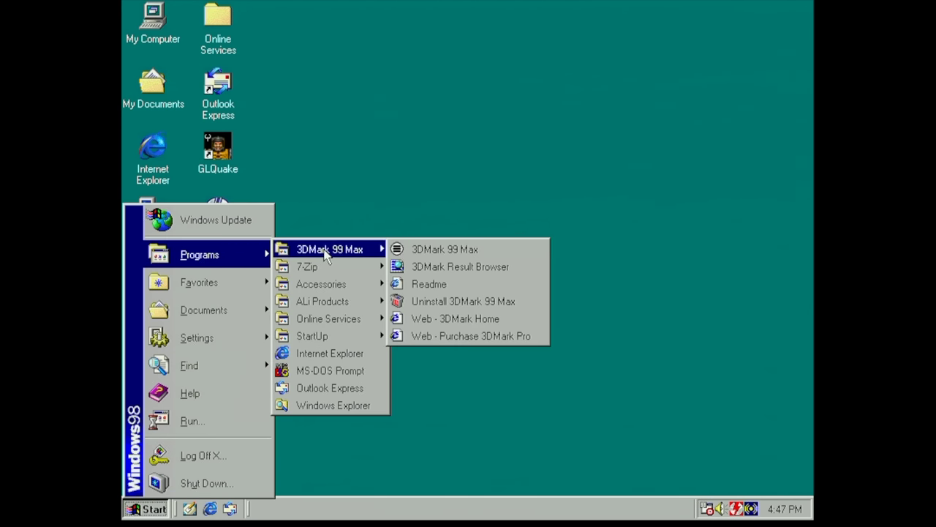
{"action": "left_click", "coordinate": [419, 255]}
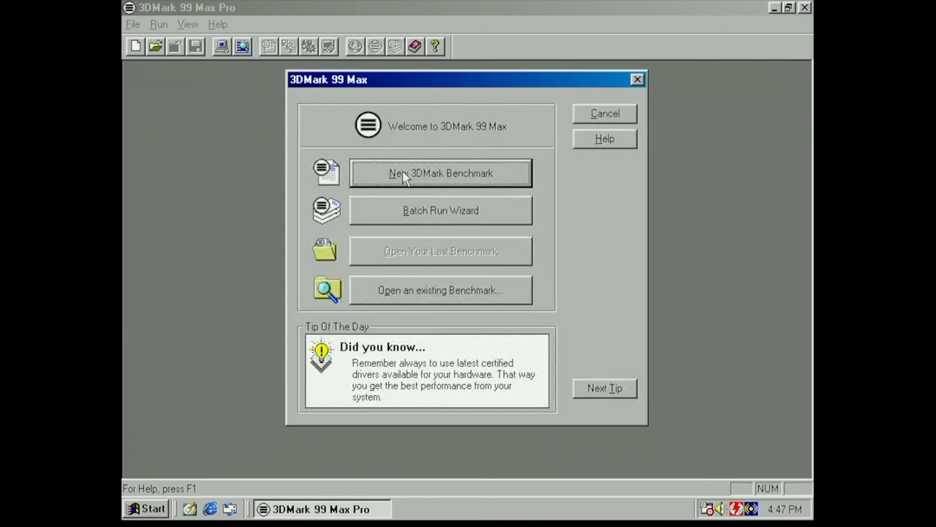
{"action": "left_click", "coordinate": [402, 177]}
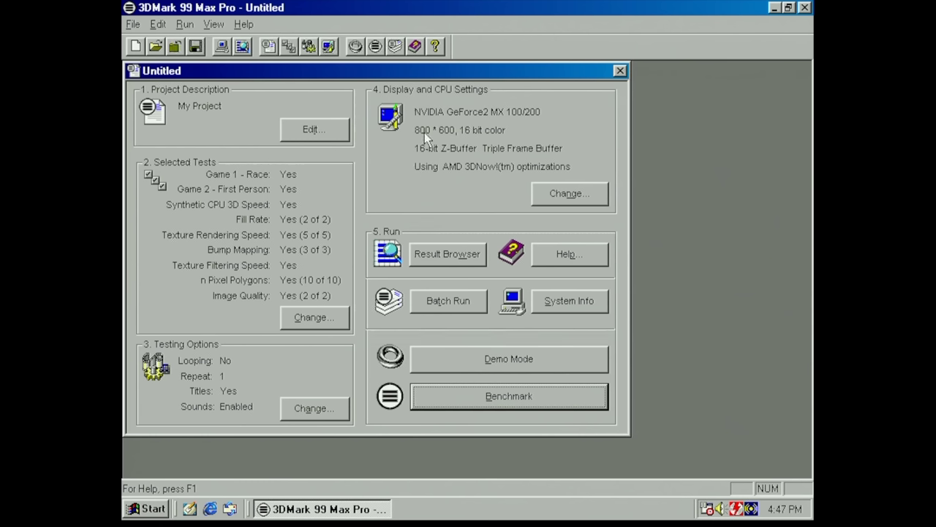
{"action": "left_click", "coordinate": [515, 400]}
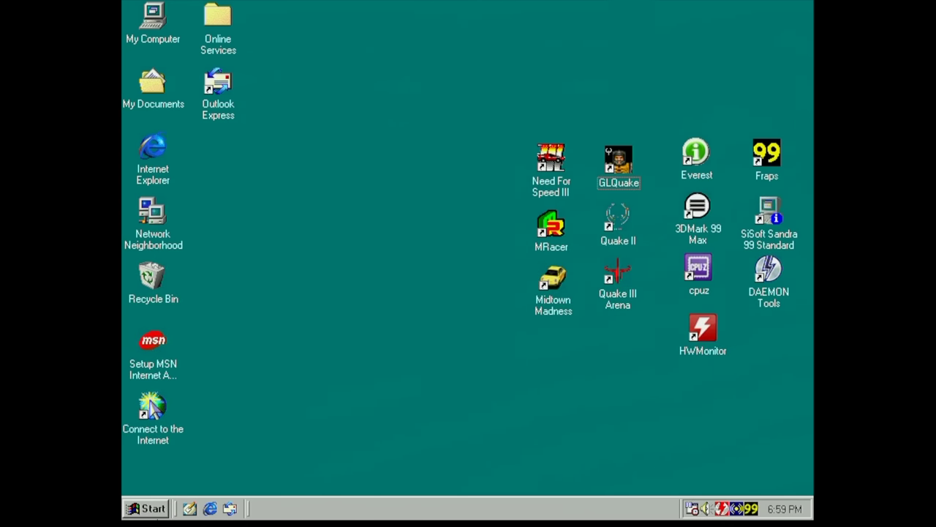
- Launch RivaTuner from the Start menu's Programs list
{"action": "left_click", "coordinate": [165, 512]}
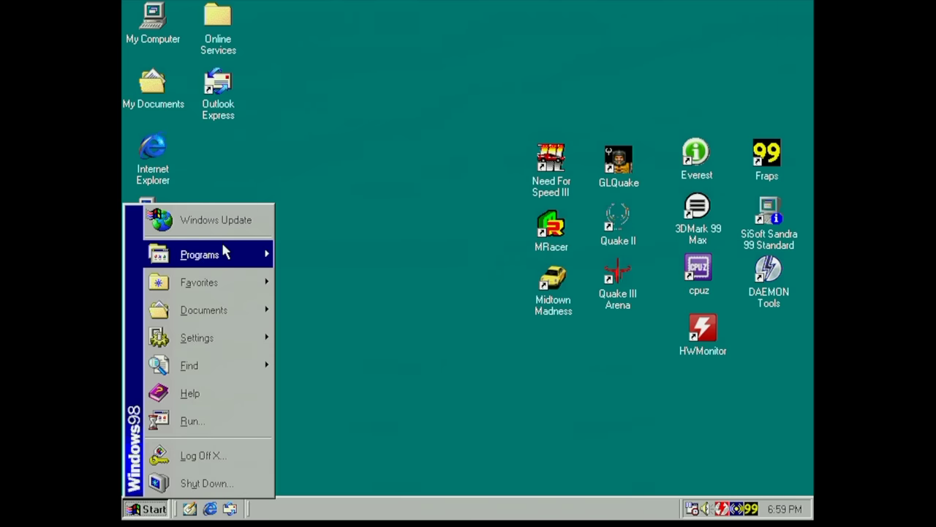
{"action": "mouse_move", "coordinate": [223, 254]}
{"action": "mouse_move", "coordinate": [414, 510]}
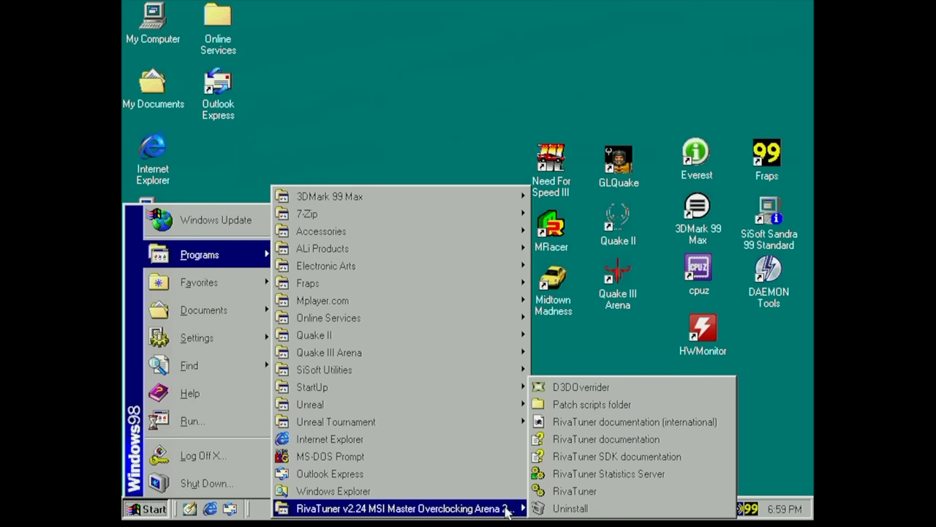
{"action": "left_click", "coordinate": [575, 491]}
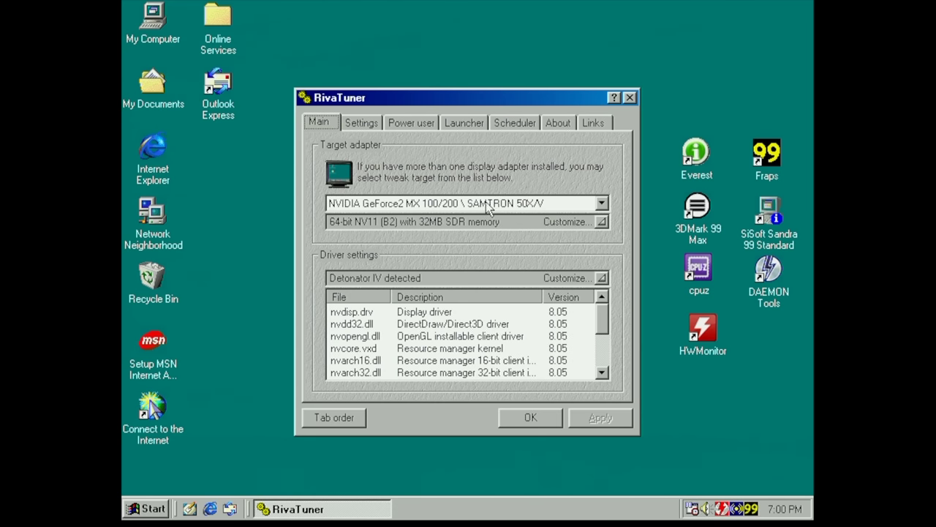
- Review the low-level overclocking, AGP and NVStrap settings, keeping the AGP rate at 4x
{"action": "left_click", "coordinate": [600, 223]}
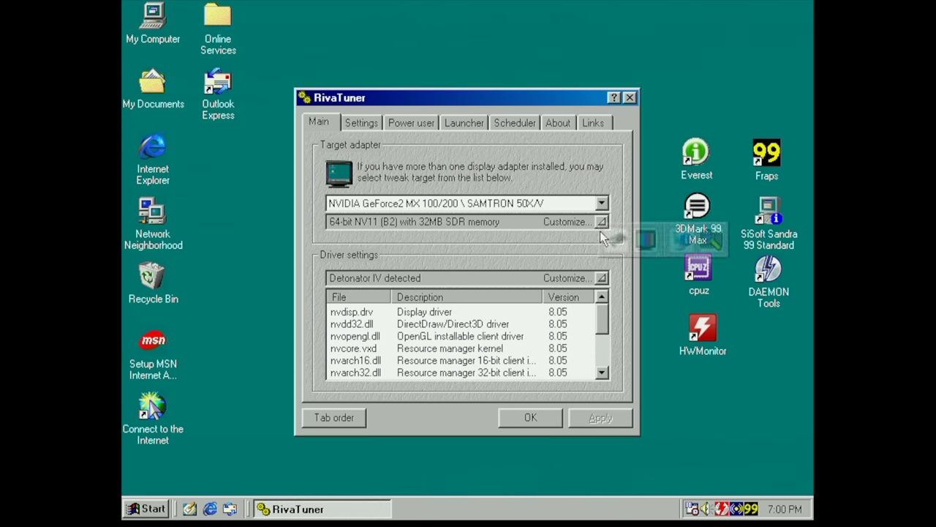
{"action": "left_click", "coordinate": [615, 239]}
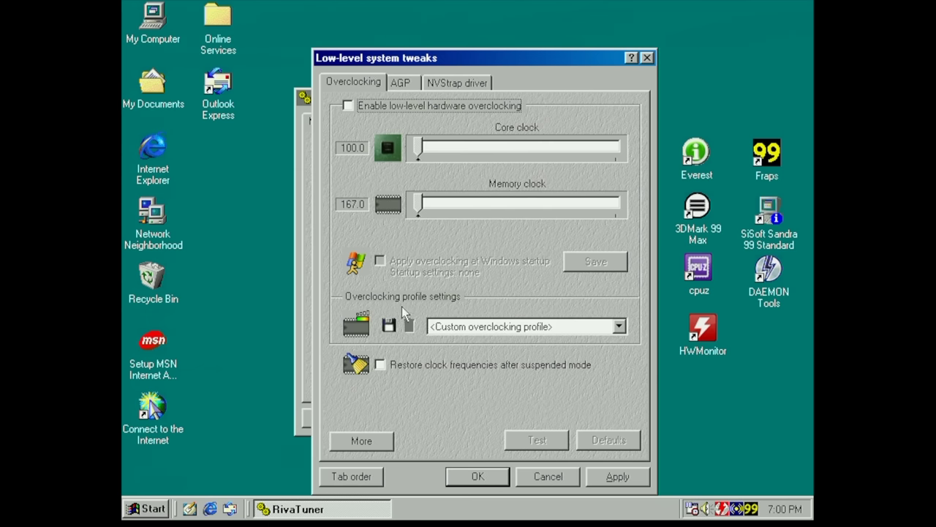
{"action": "left_click", "coordinate": [400, 83]}
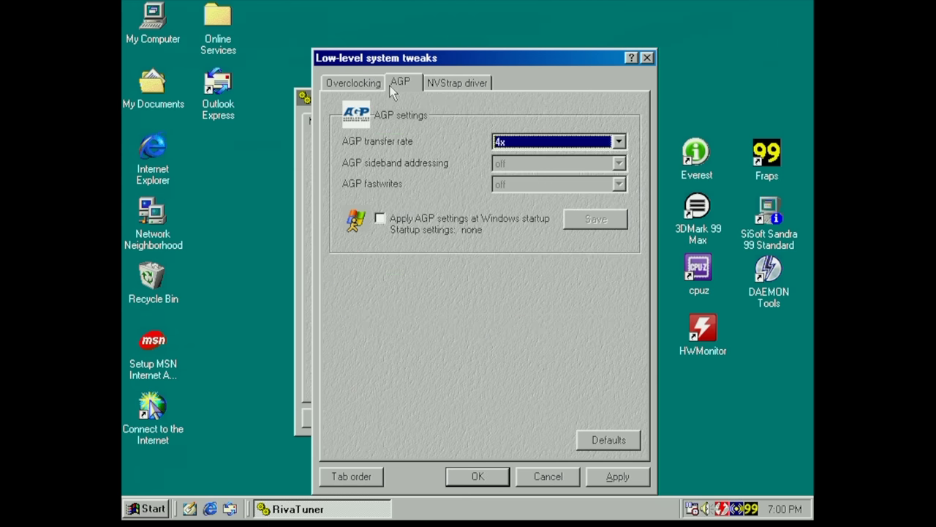
{"action": "left_click", "coordinate": [511, 143]}
{"action": "left_click", "coordinate": [511, 144]}
{"action": "left_click", "coordinate": [450, 81]}
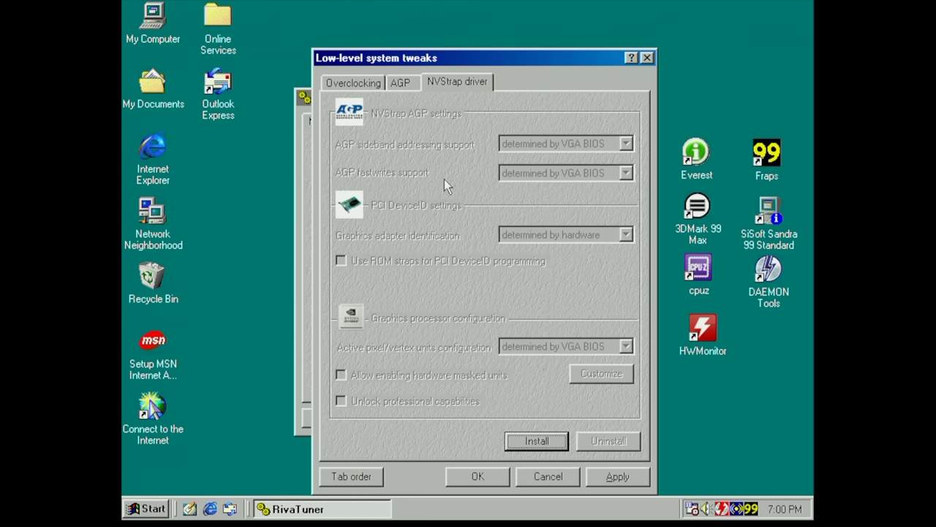
{"action": "left_click", "coordinate": [578, 476]}
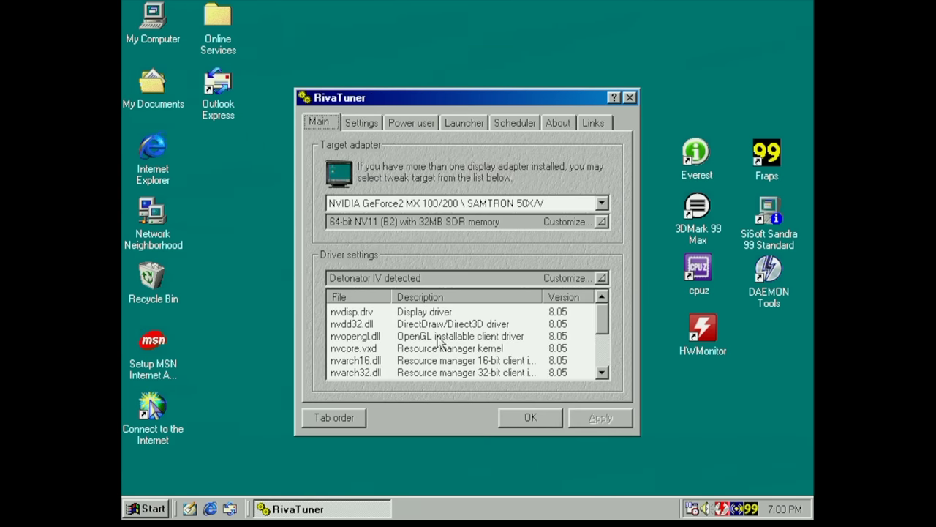
{"action": "left_click", "coordinate": [602, 278]}
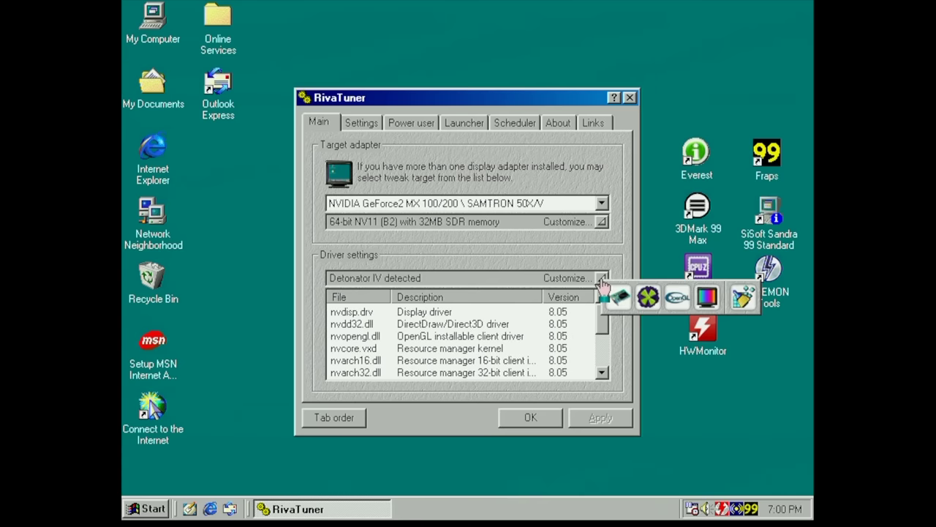
{"action": "left_click", "coordinate": [654, 299]}
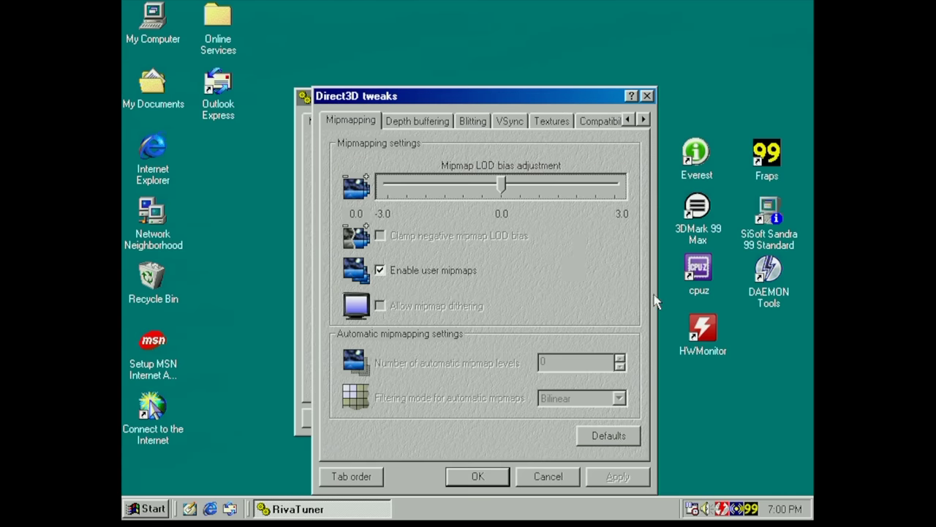
{"action": "left_click", "coordinate": [422, 123]}
{"action": "left_click", "coordinate": [462, 124]}
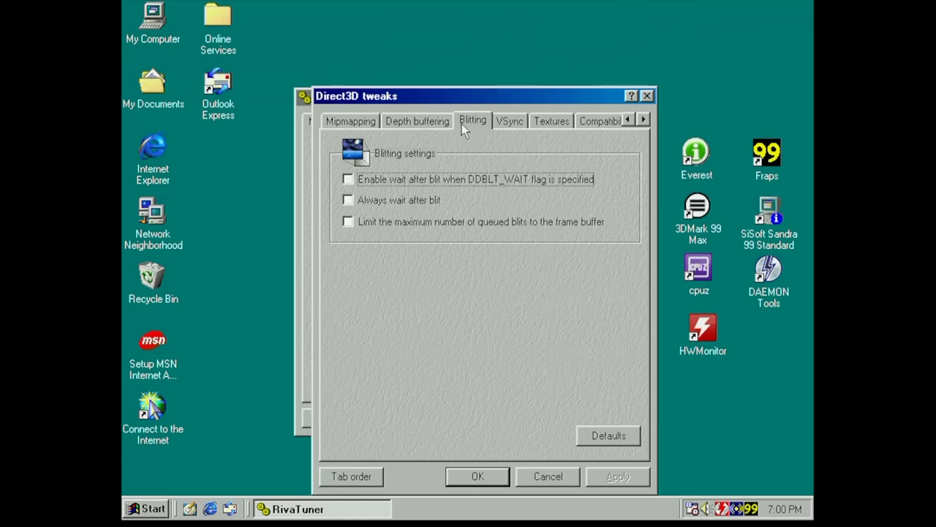
{"action": "left_click", "coordinate": [499, 121]}
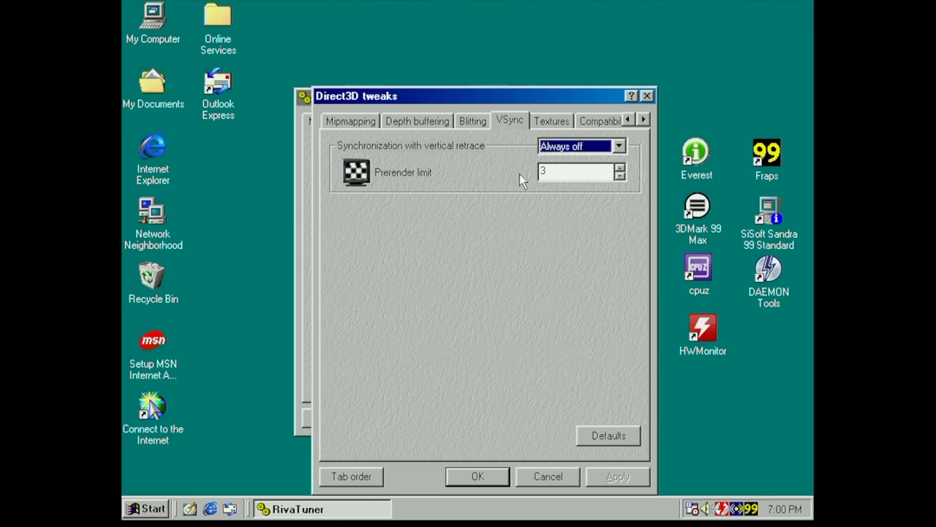
{"action": "left_click", "coordinate": [540, 122]}
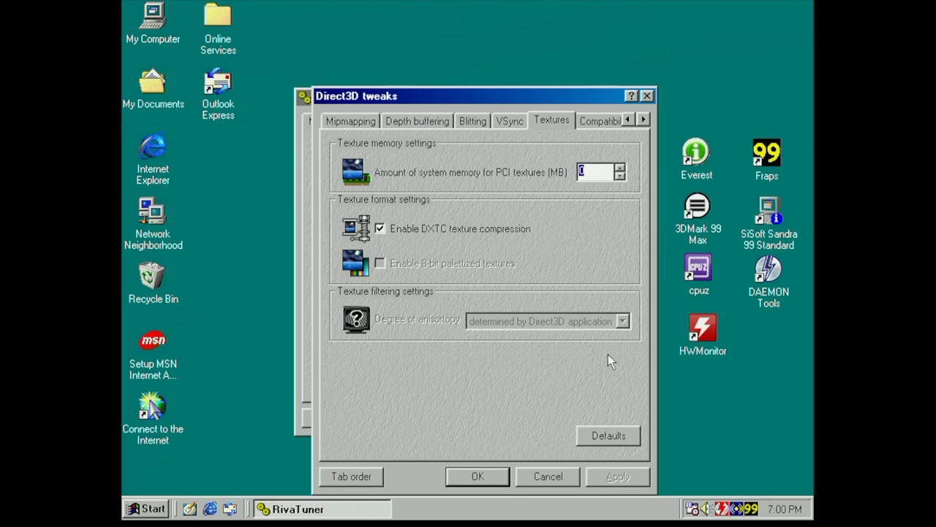
{"action": "left_click", "coordinate": [528, 480]}
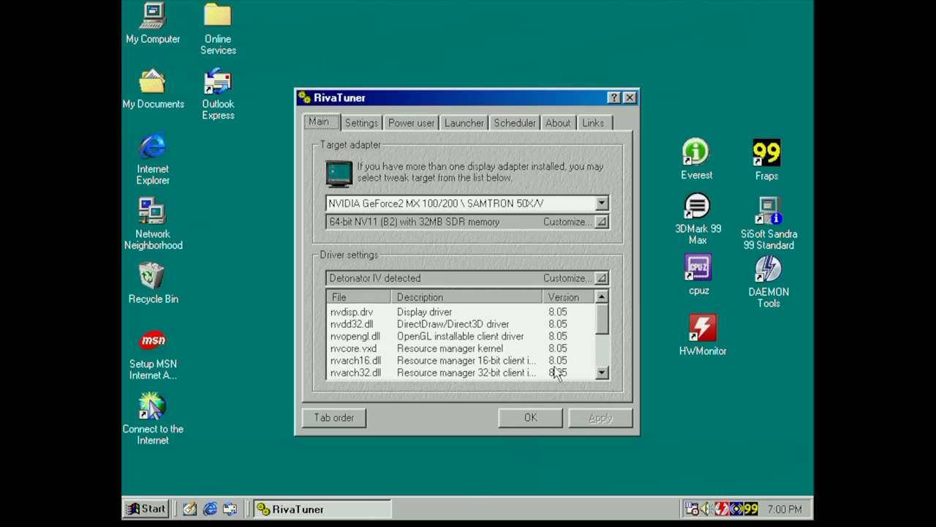
{"action": "left_click", "coordinate": [601, 278]}
{"action": "left_click", "coordinate": [665, 296]}
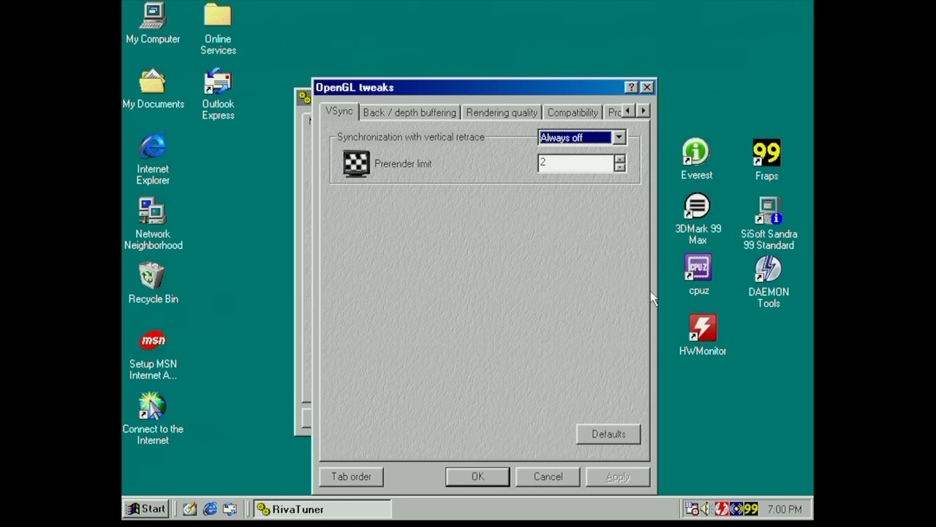
{"action": "left_click", "coordinate": [419, 114]}
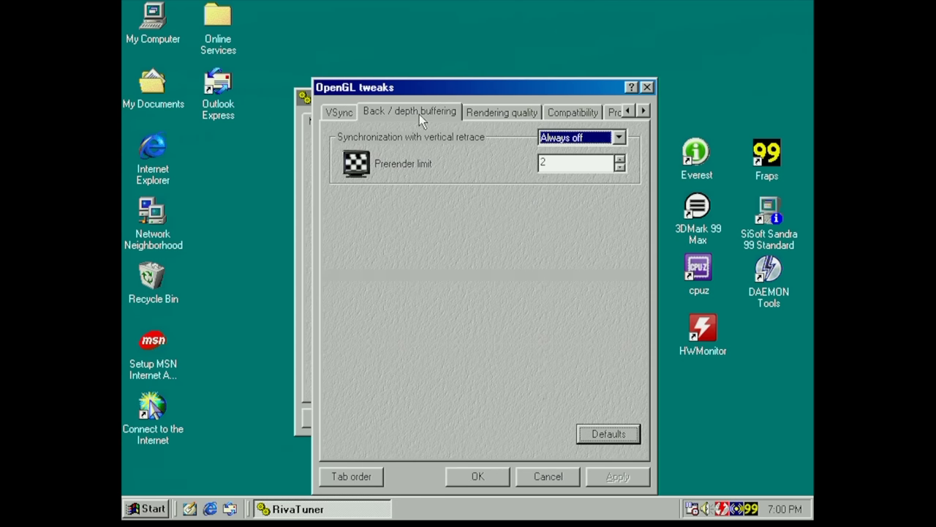
{"action": "left_click", "coordinate": [502, 113]}
{"action": "left_click", "coordinate": [574, 119]}
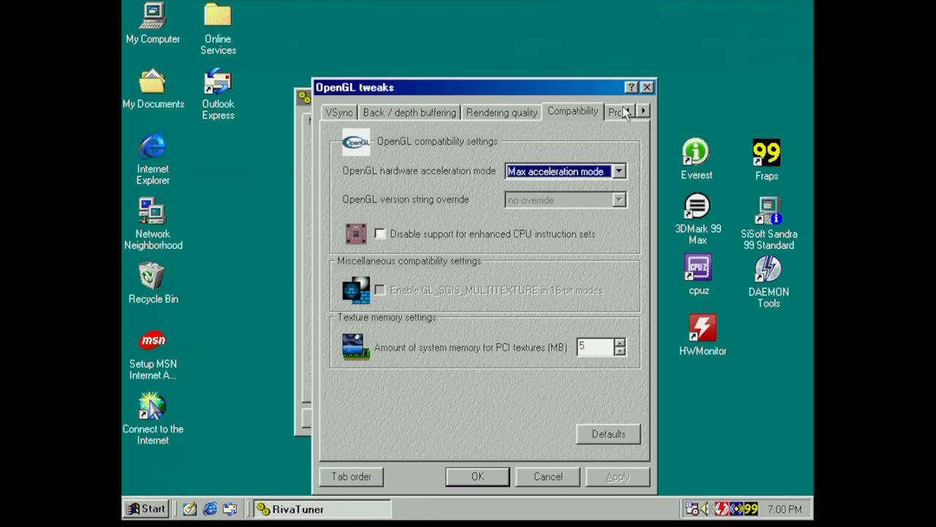
{"action": "left_click", "coordinate": [617, 113]}
{"action": "left_click", "coordinate": [547, 114]}
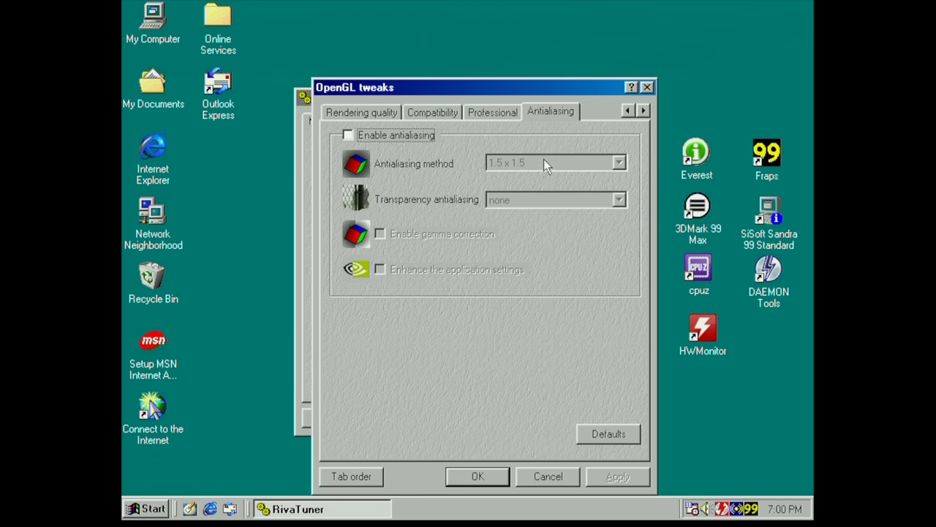
{"action": "left_click", "coordinate": [479, 476]}
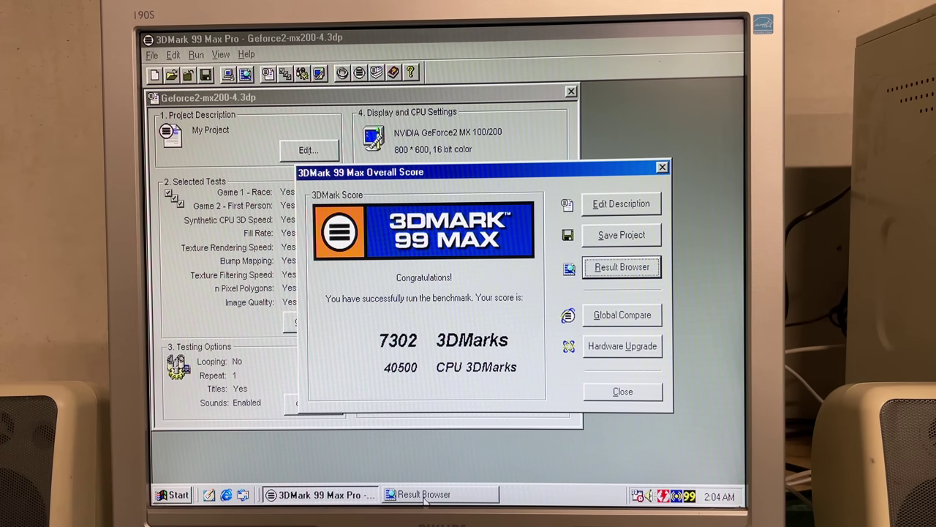
- Bring up the Result Browser comparing 7,302 3DMarks with the earlier 5,173
{"action": "left_click", "coordinate": [426, 496]}
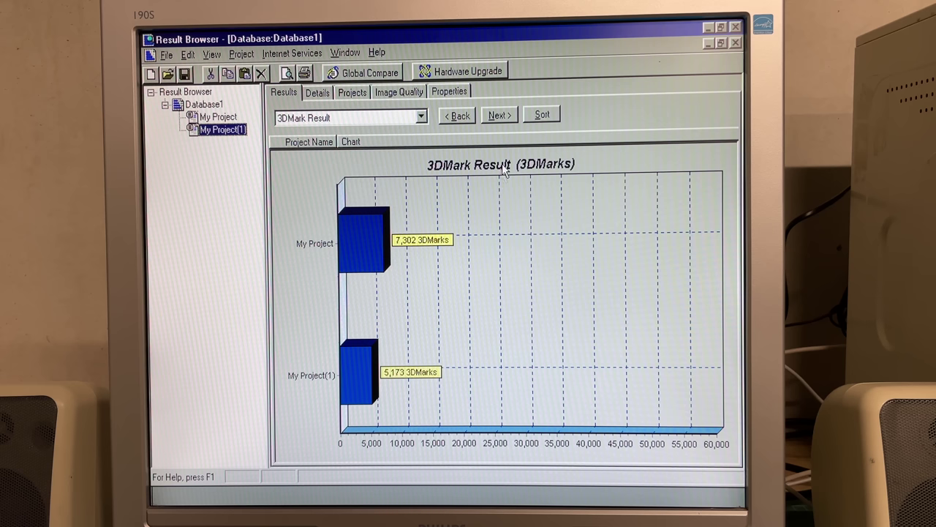
- Cycle through the CPU speed, rasterizer, Race, First Person and fill rate comparison charts
{"action": "left_click", "coordinate": [497, 116]}
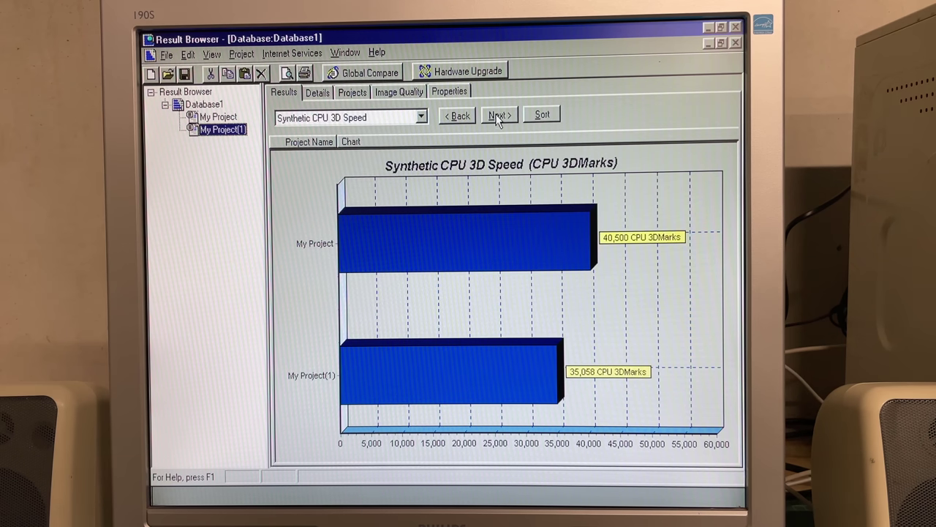
{"action": "left_click", "coordinate": [499, 118]}
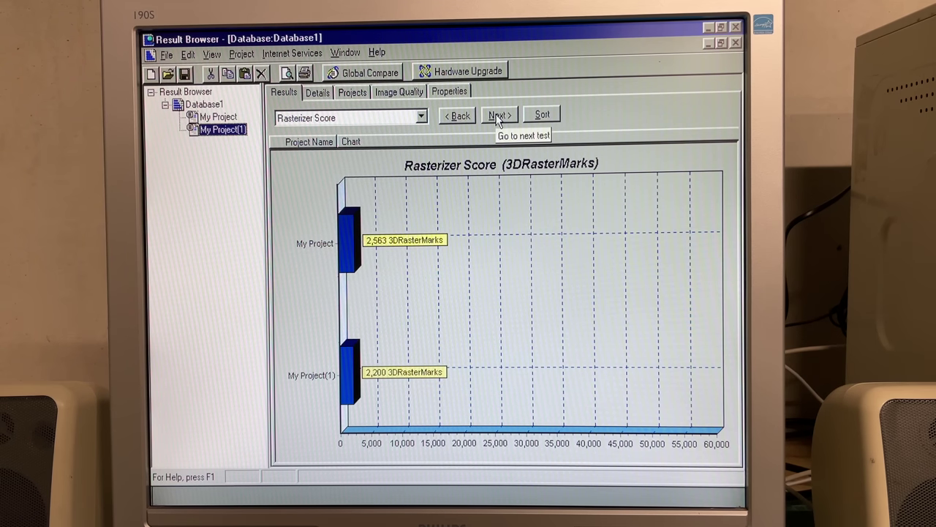
{"action": "left_click", "coordinate": [498, 116]}
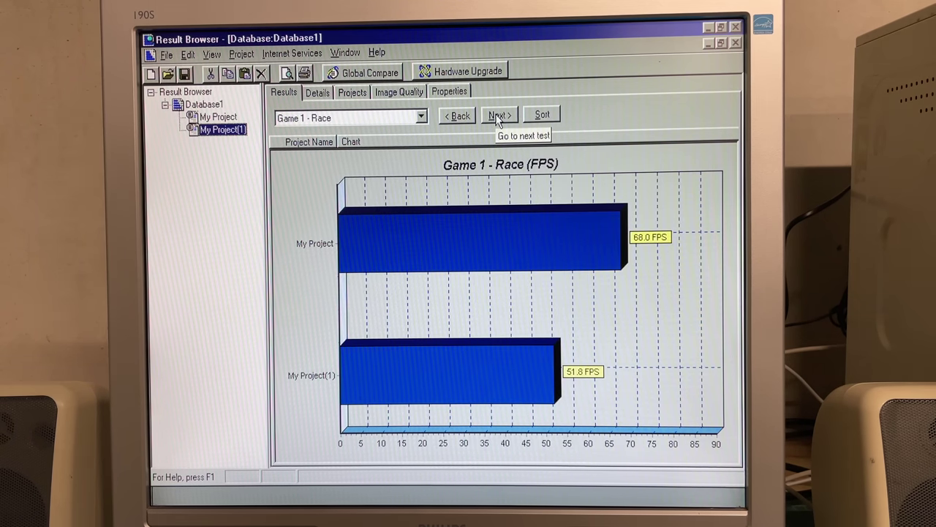
{"action": "left_click", "coordinate": [498, 117]}
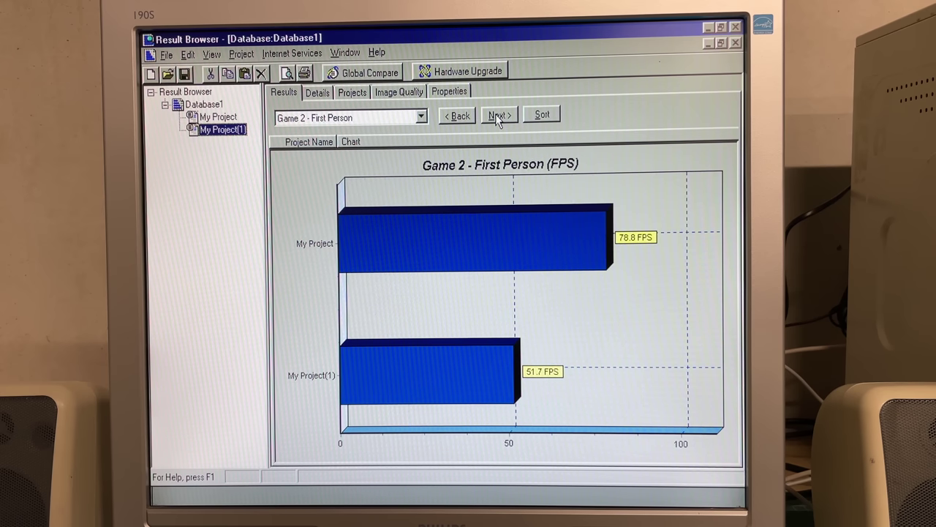
{"action": "left_click", "coordinate": [497, 117]}
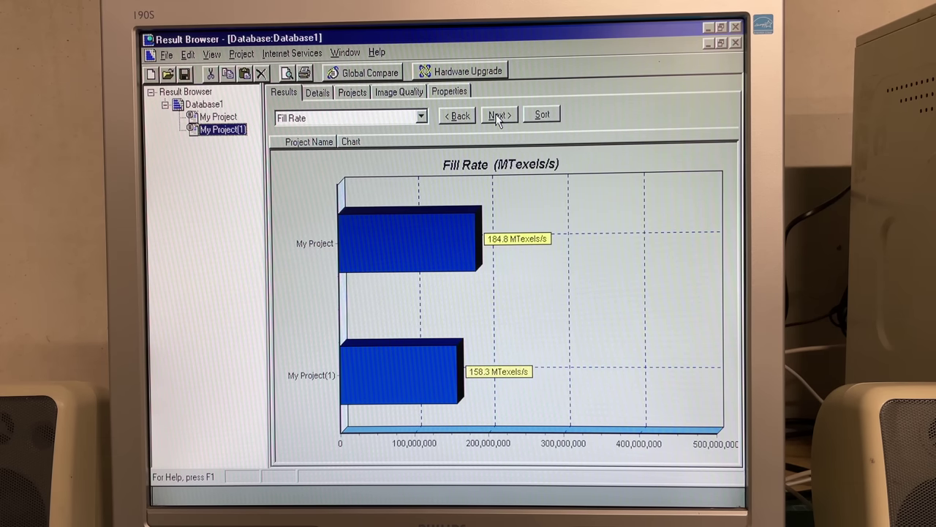
{"action": "left_click", "coordinate": [497, 117]}
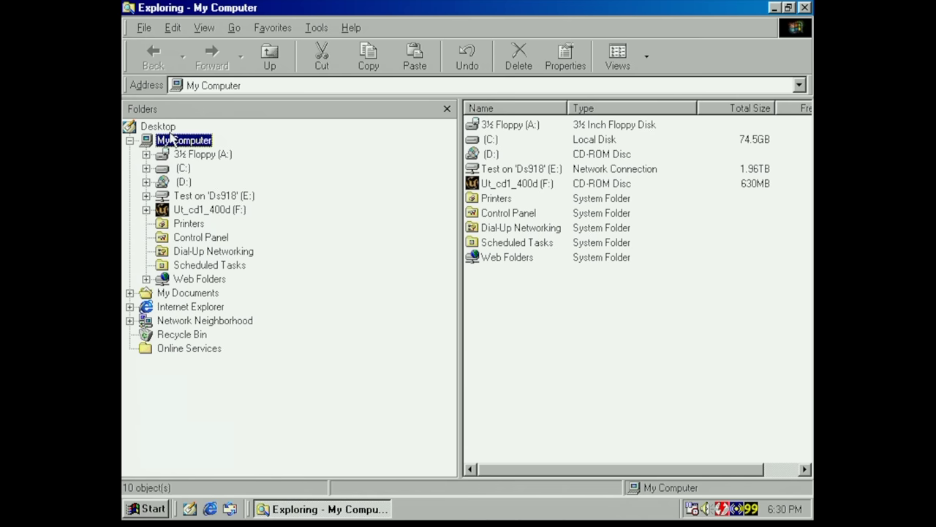
- Launch Everest Home Edition from the Desktop folder in Explorer
{"action": "key", "text": "Up"}
{"action": "left_click", "coordinate": [498, 288]}
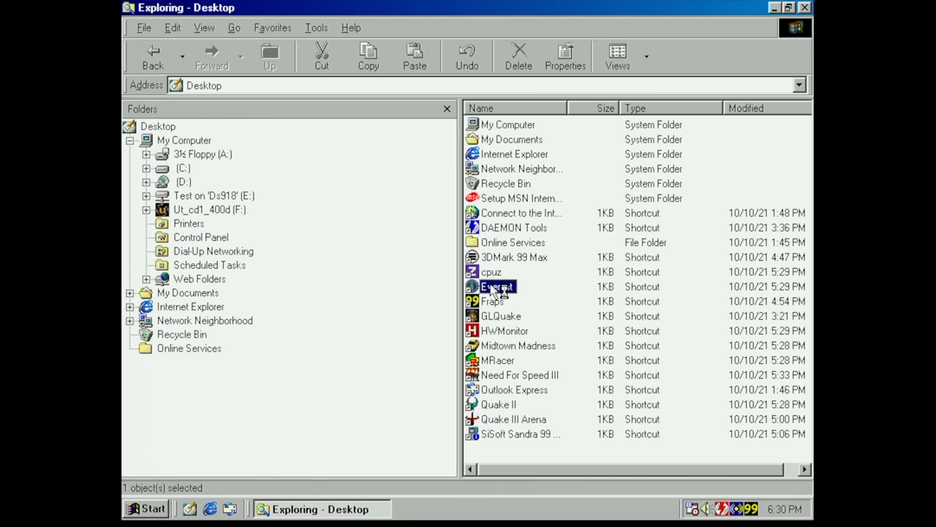
{"action": "double_click", "coordinate": [490, 286]}
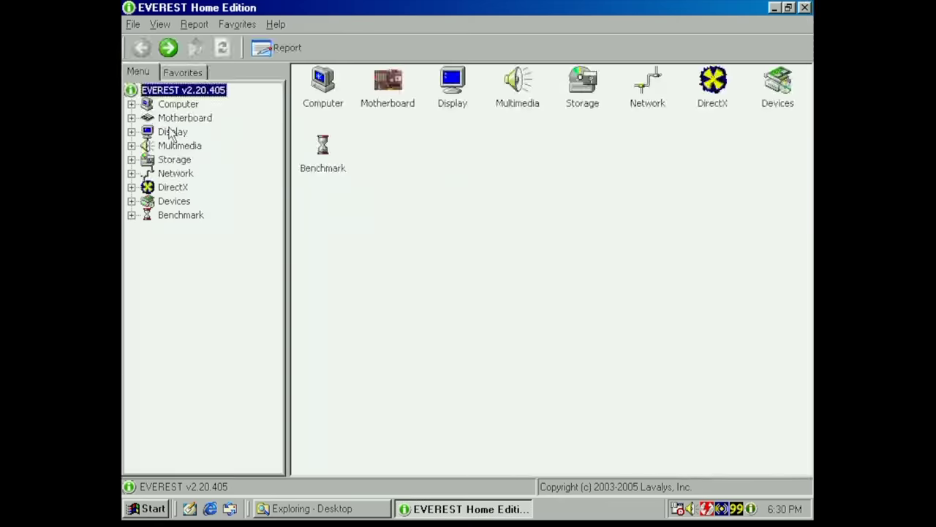
- Scroll through the Computer summary, then show the Athlon 64 3000+ CPU details page
{"action": "left_click", "coordinate": [131, 104]}
{"action": "left_click", "coordinate": [194, 118]}
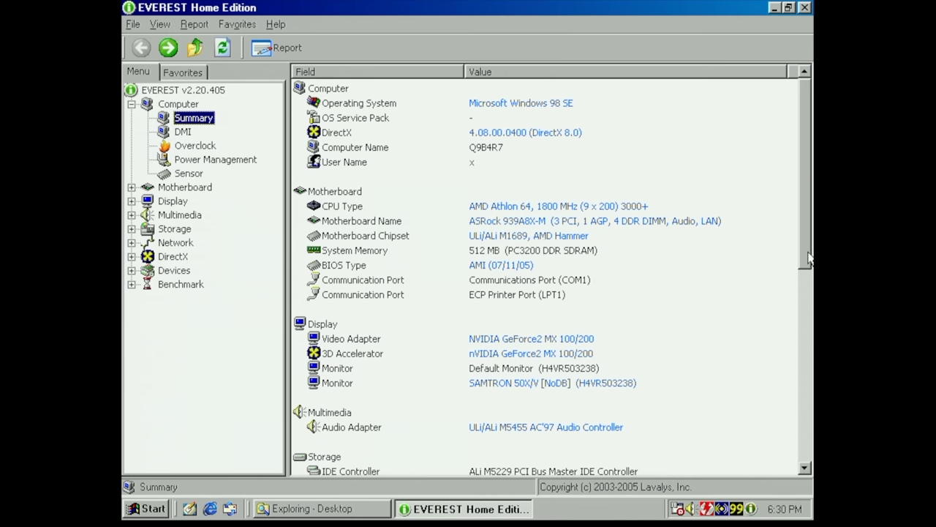
{"action": "left_click_drag", "start_coordinate": [808, 262], "coordinate": [804, 344]}
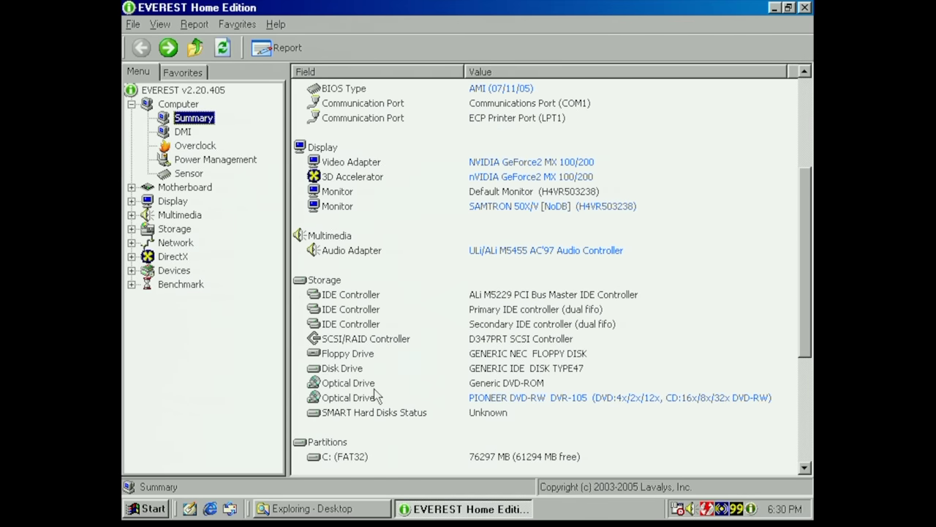
{"action": "left_click", "coordinate": [184, 188]}
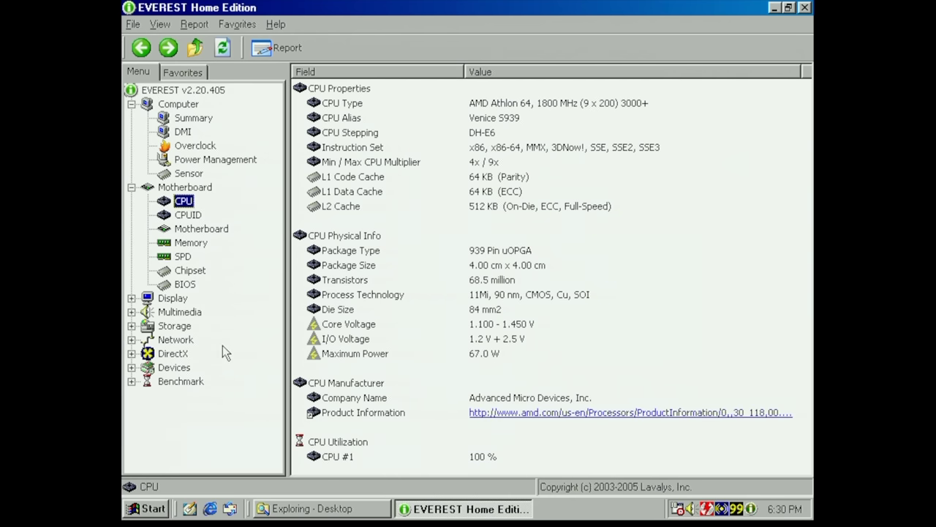
- Check the CPUID and motherboard properties, noting memory real clock, effective clock and bandwidth
{"action": "left_click", "coordinate": [184, 215]}
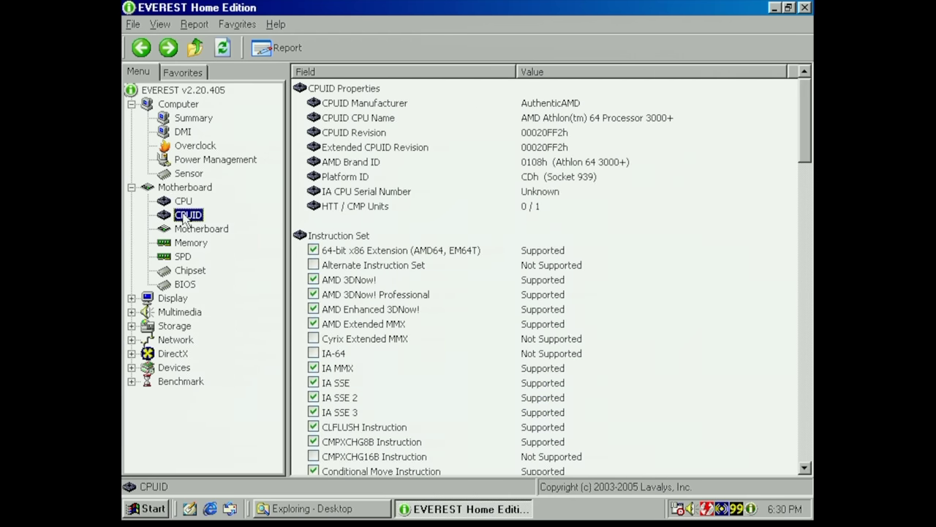
{"action": "left_click", "coordinate": [184, 231]}
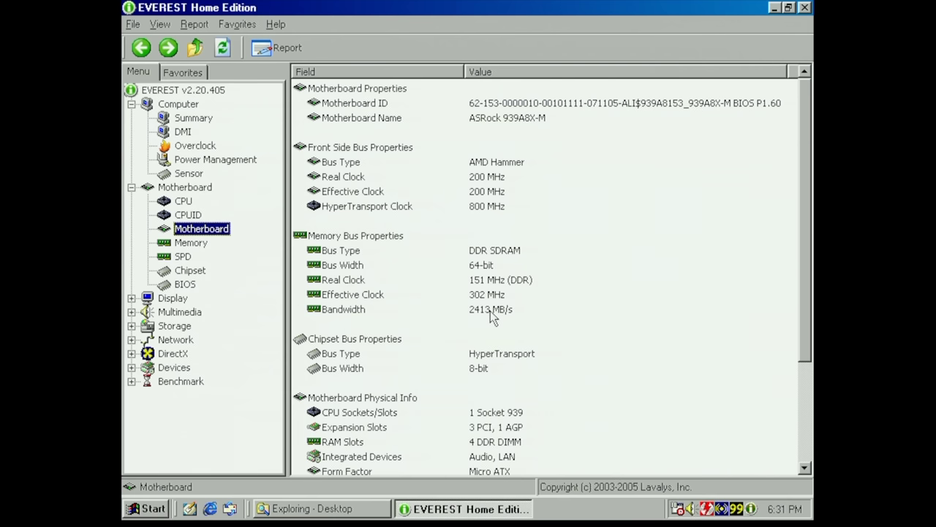
{"action": "left_click_drag", "start_coordinate": [808, 285], "coordinate": [808, 330]}
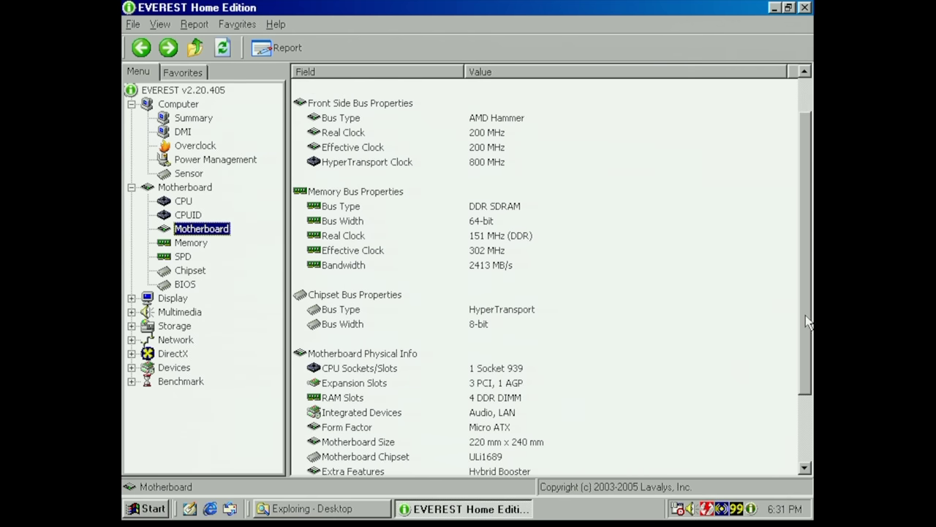
{"action": "left_click", "coordinate": [500, 225]}
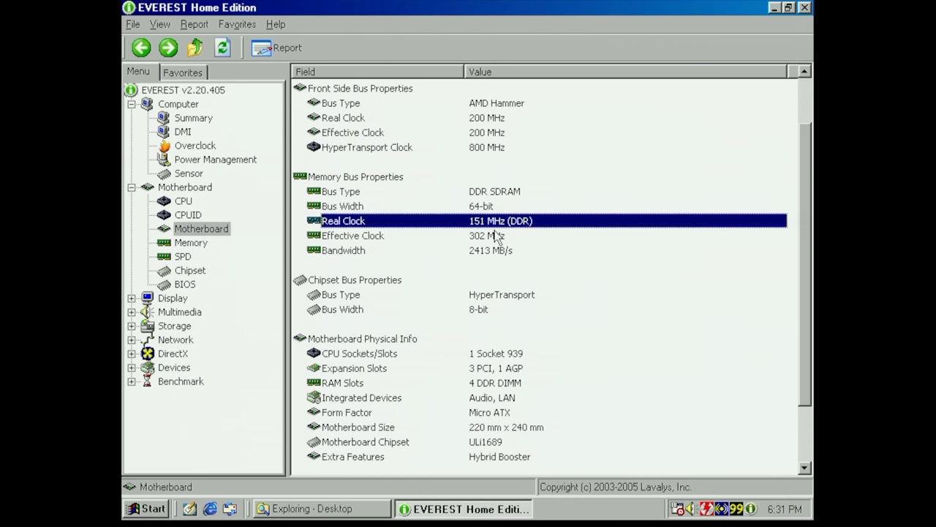
{"action": "left_click", "coordinate": [494, 238]}
{"action": "left_click", "coordinate": [490, 249]}
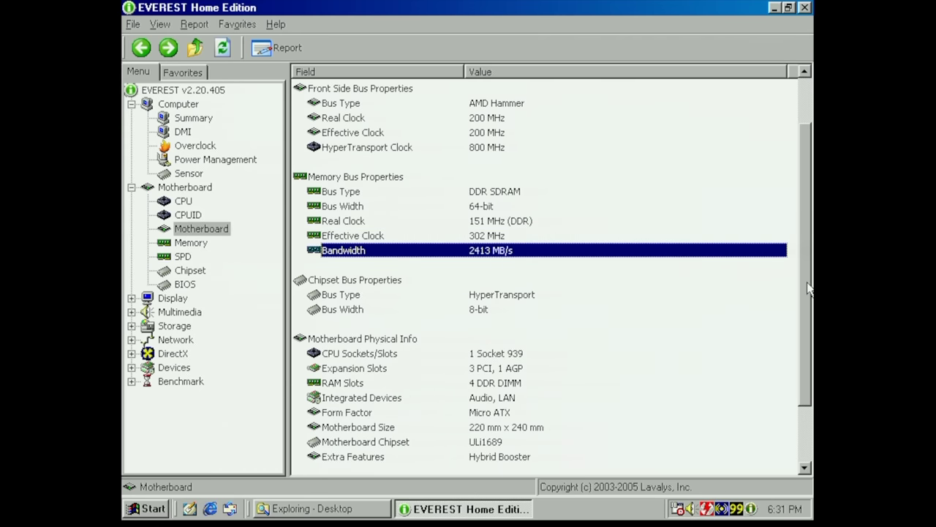
{"action": "scroll", "coordinate": [804, 318], "scroll_direction": "down", "scroll_amount": 2}
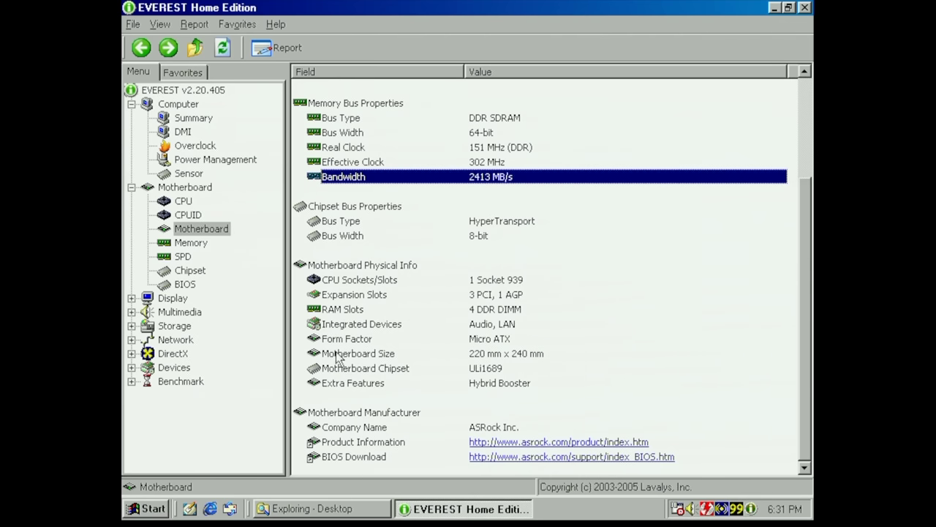
- Review memory usage, SPD, chipset bridges, then the MSI MX200-Pro2 GPU page
{"action": "left_click", "coordinate": [190, 243]}
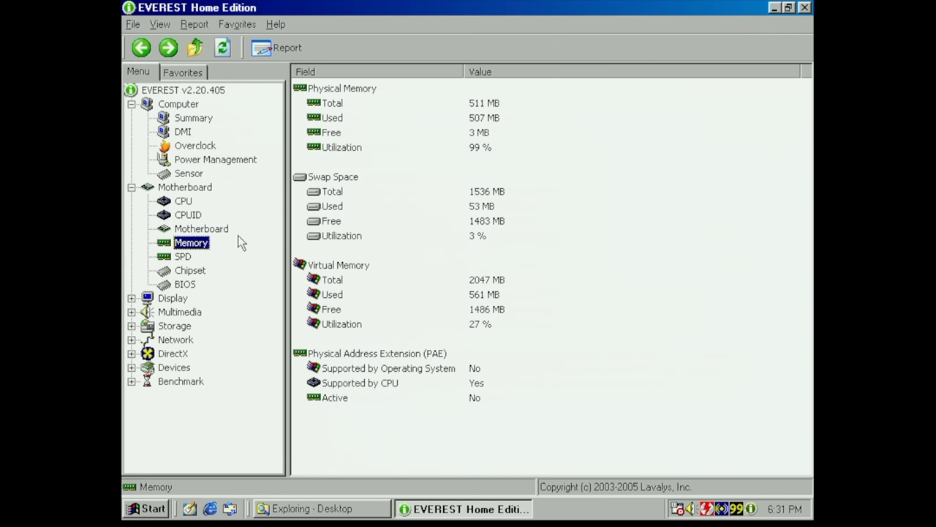
{"action": "left_click", "coordinate": [183, 258]}
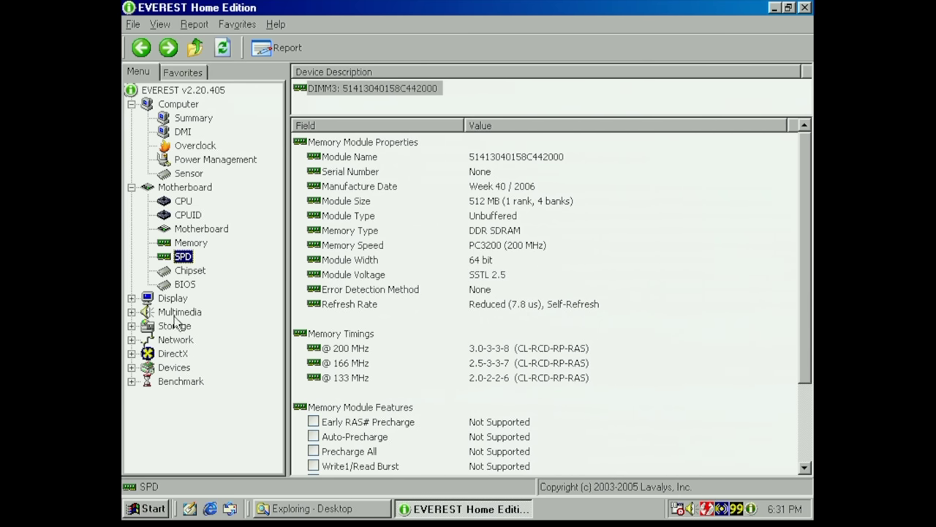
{"action": "left_click", "coordinate": [192, 270]}
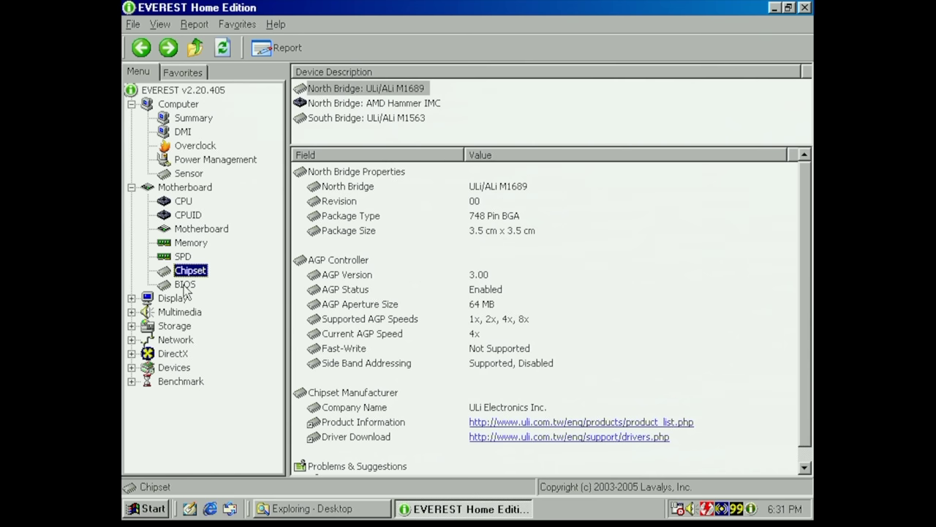
{"action": "left_click", "coordinate": [322, 109]}
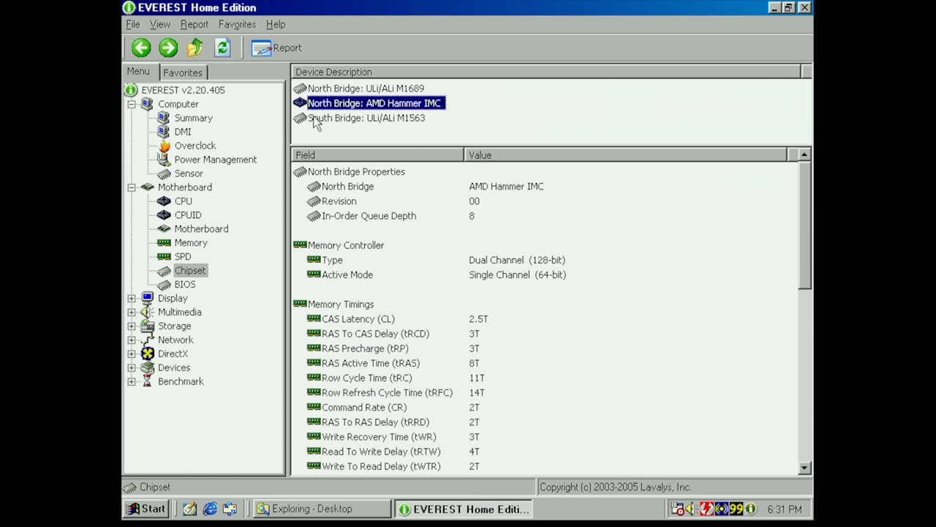
{"action": "left_click", "coordinate": [315, 119]}
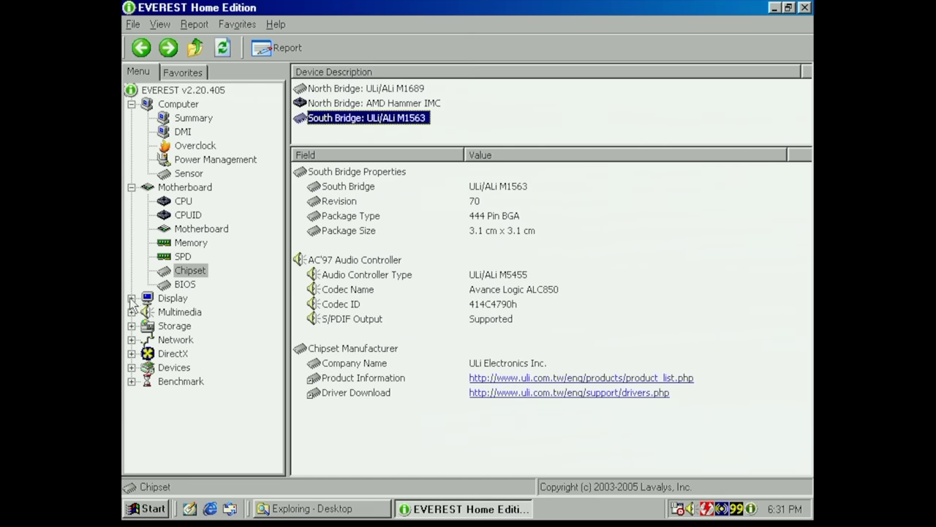
{"action": "left_click", "coordinate": [131, 298]}
{"action": "left_click", "coordinate": [175, 341]}
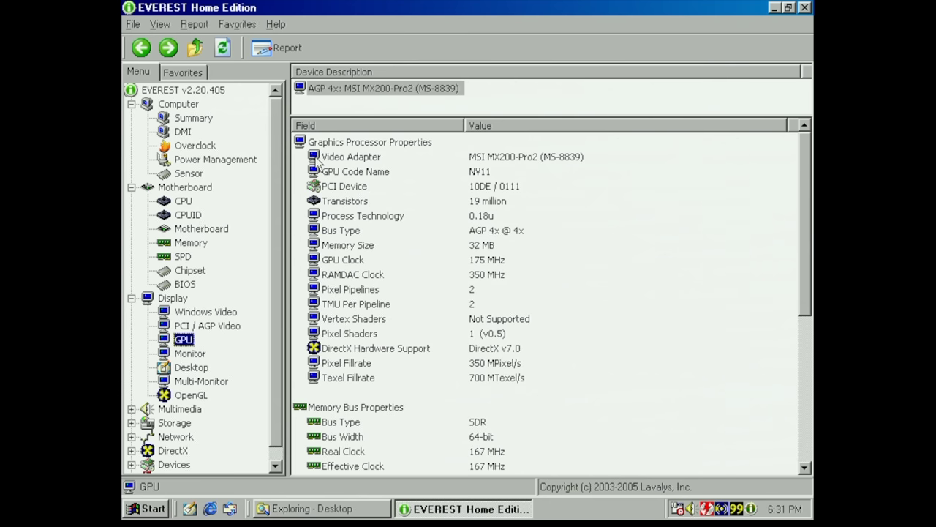
{"action": "left_click", "coordinate": [393, 91]}
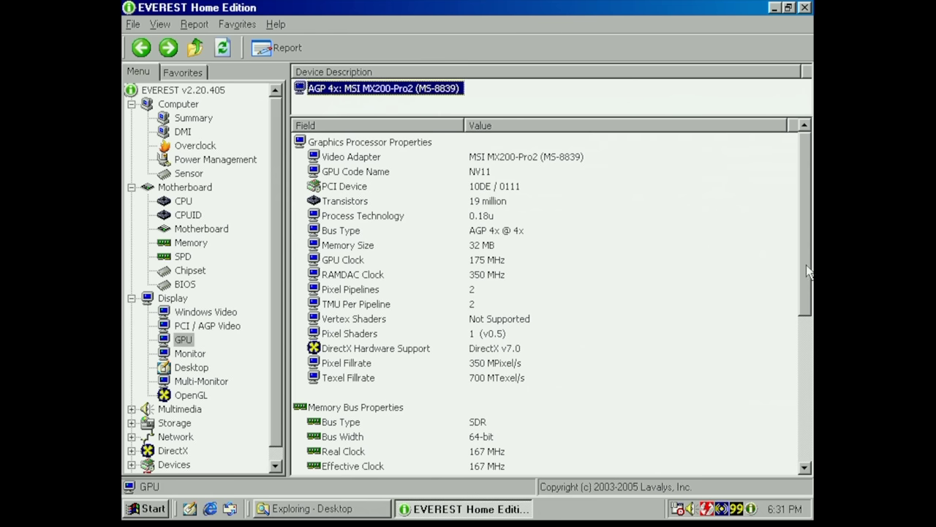
{"action": "left_click_drag", "start_coordinate": [808, 272], "coordinate": [803, 346]}
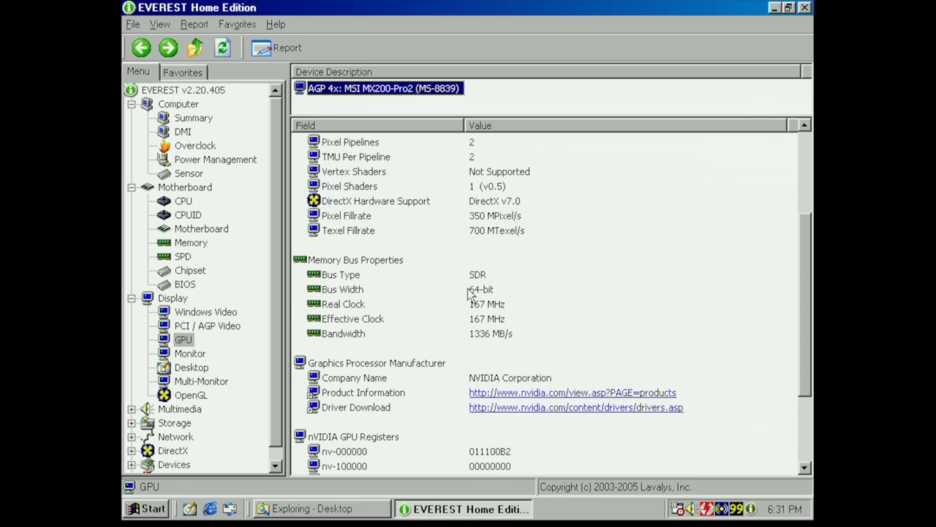
{"action": "left_click", "coordinate": [488, 338]}
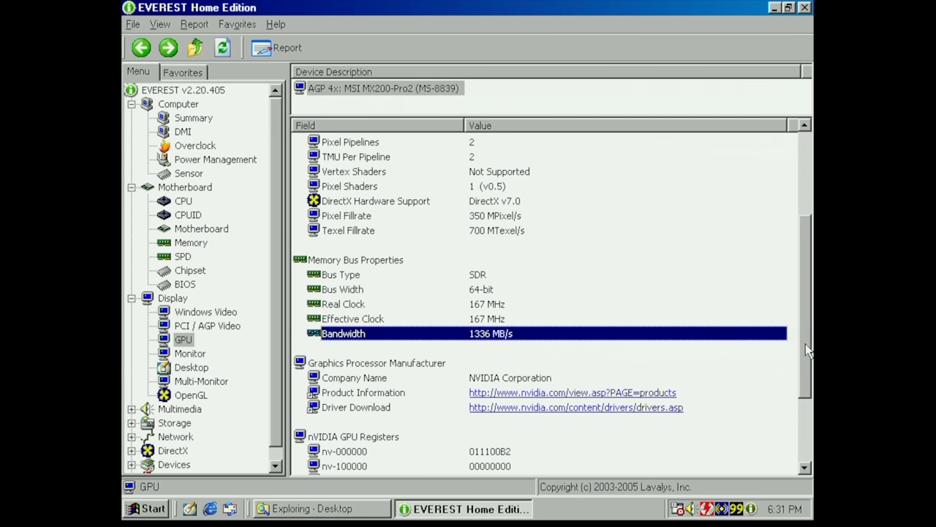
{"action": "left_click_drag", "start_coordinate": [807, 344], "coordinate": [802, 394]}
{"action": "left_click_drag", "start_coordinate": [796, 436], "coordinate": [798, 215]}
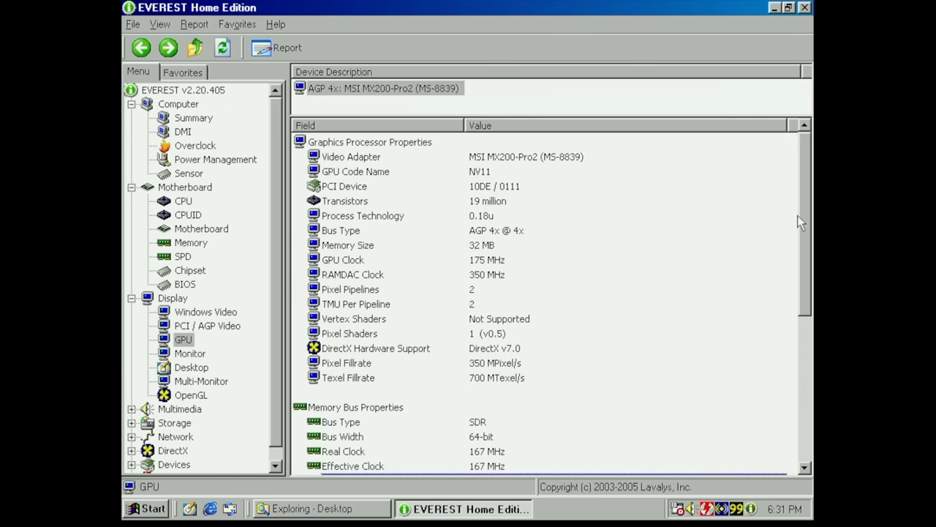
- Close Everest from its system menu and launch HWMonitor from the desktop shortcuts
{"action": "left_click", "coordinate": [128, 8]}
{"action": "left_click", "coordinate": [149, 104]}
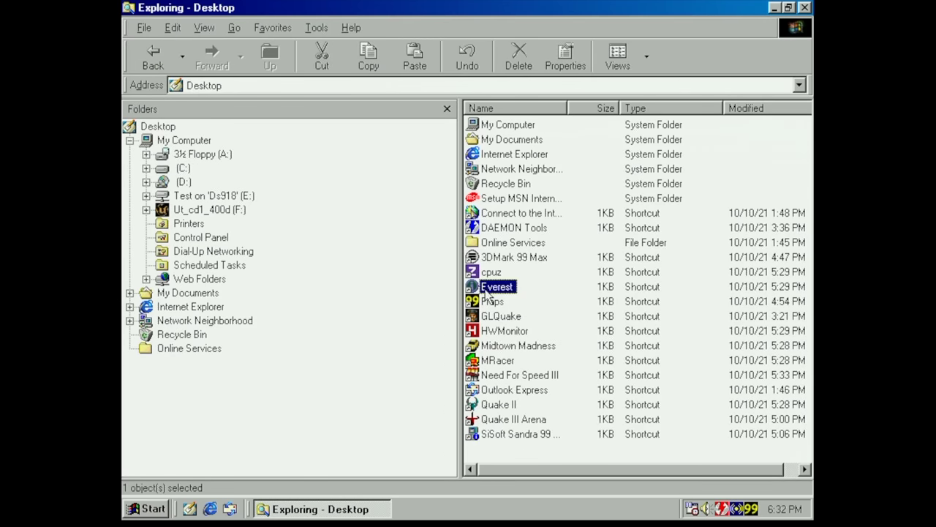
{"action": "double_click", "coordinate": [480, 329]}
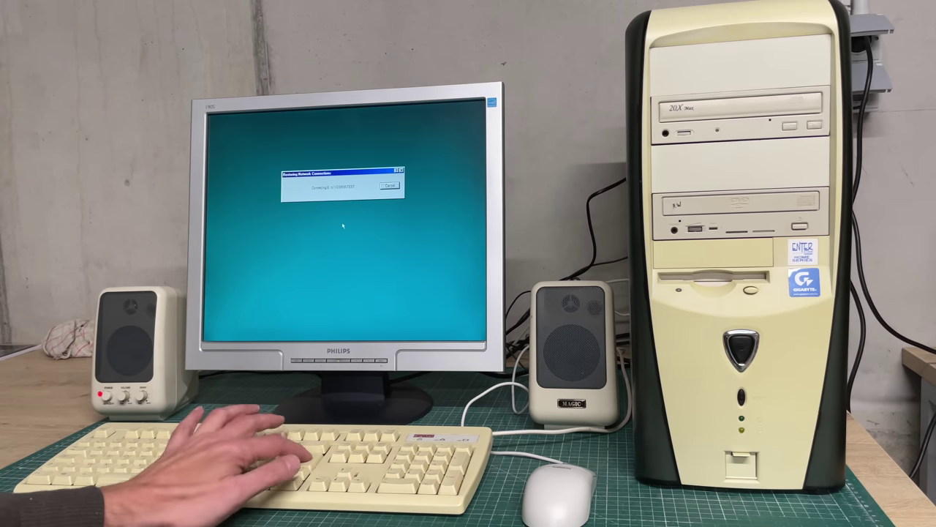
- Dismiss the Restoring Network Connections prompt and close the Welcome to Windows 98 window
{"action": "key", "text": "Return"}
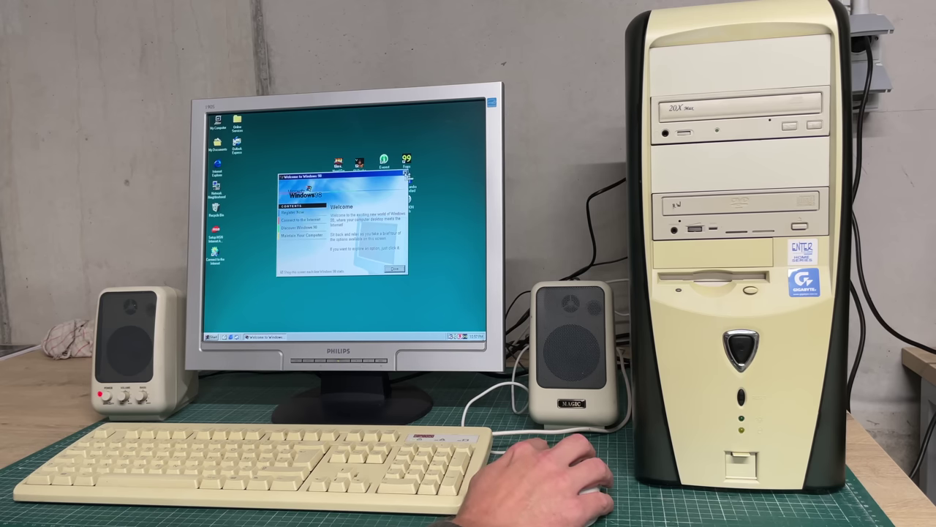
{"action": "left_click", "coordinate": [407, 175]}
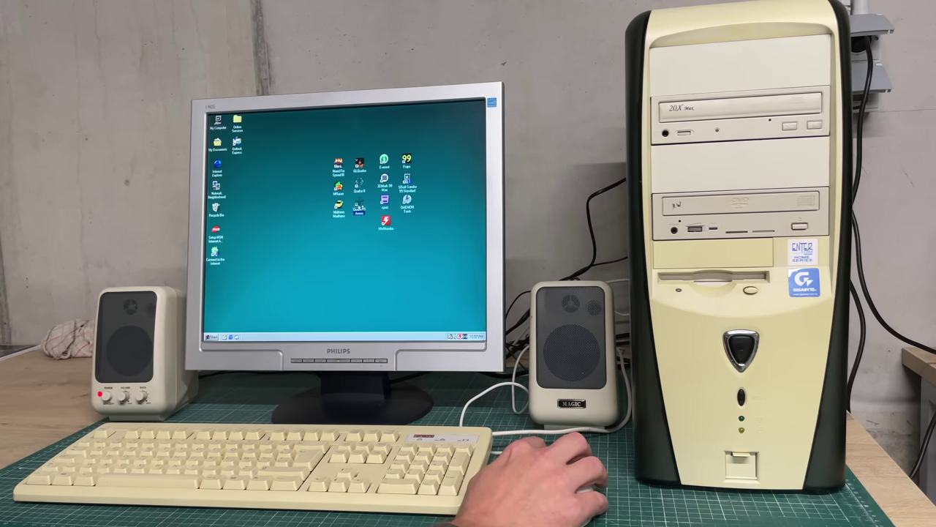
- Launch Quake III Arena, skip the intro and start a match
{"action": "double_click", "coordinate": [359, 207]}
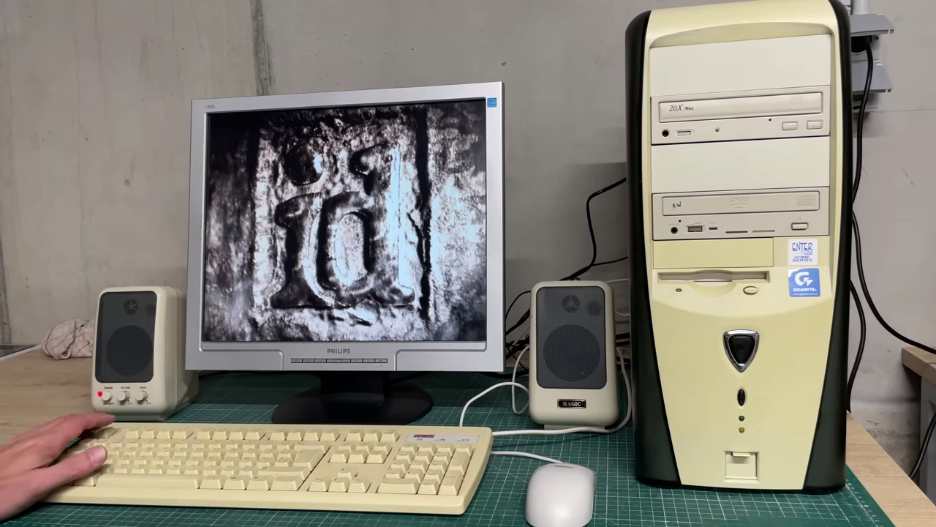
{"action": "key", "text": "Escape"}
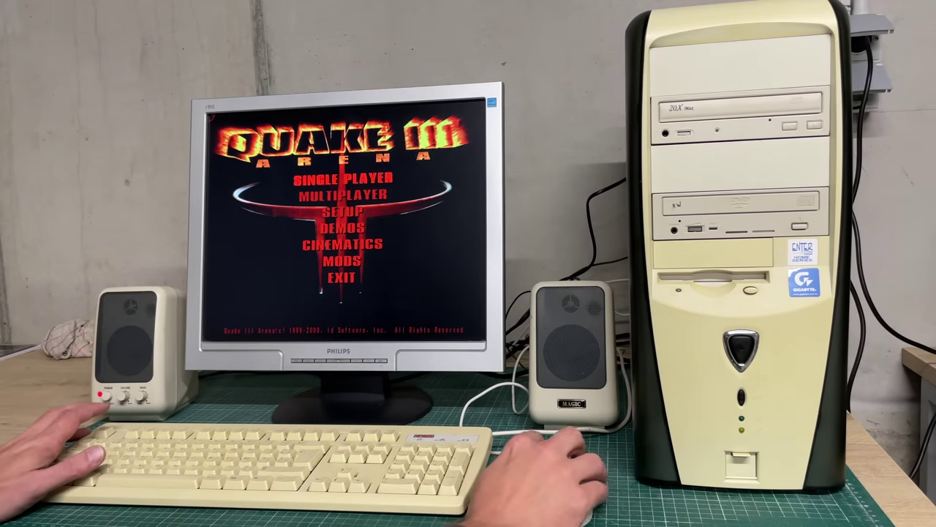
{"action": "left_click", "coordinate": [343, 179]}
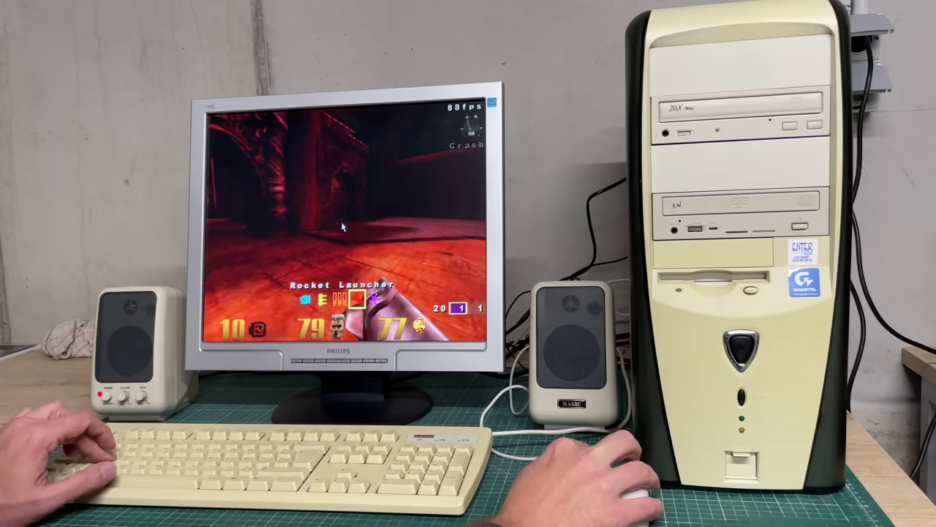
- Fire rockets through the corridor and rooms to frag Ranger
{"action": "left_click", "coordinate": [343, 227]}
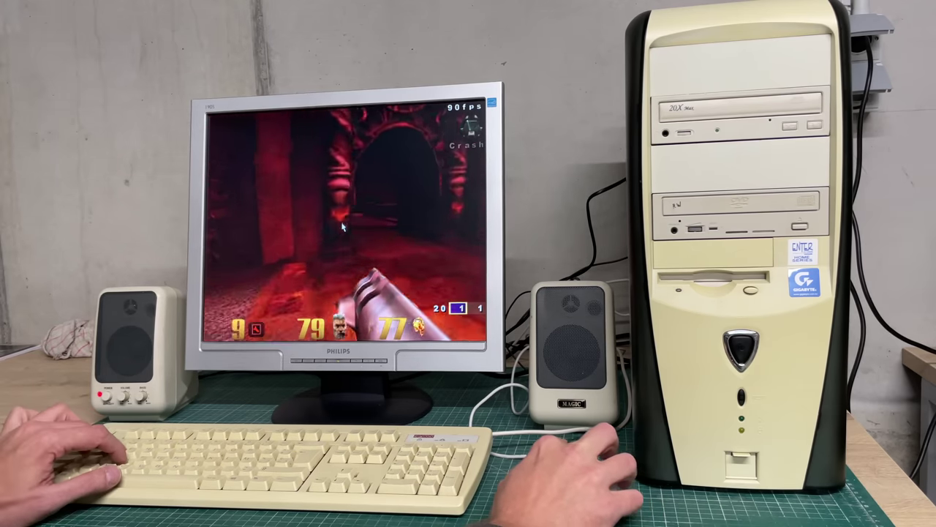
{"action": "key", "text": "w"}
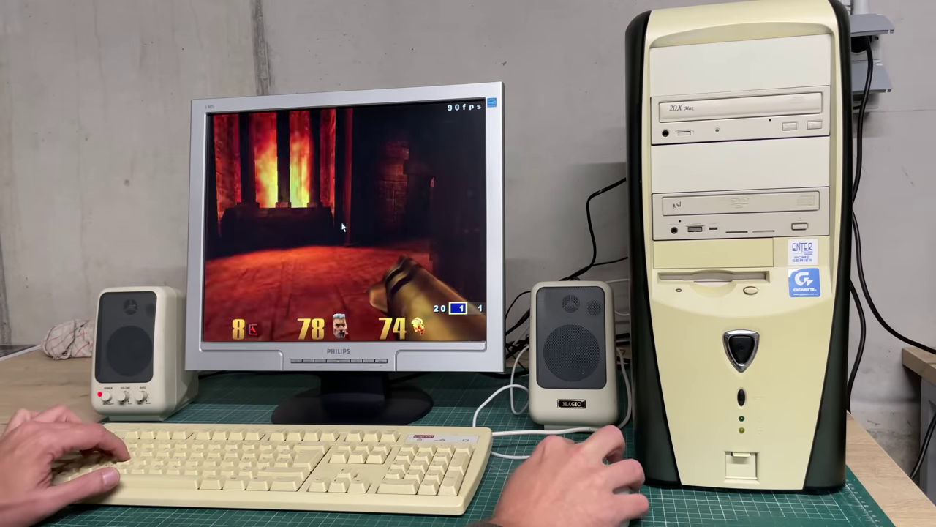
{"action": "left_click", "coordinate": [343, 226]}
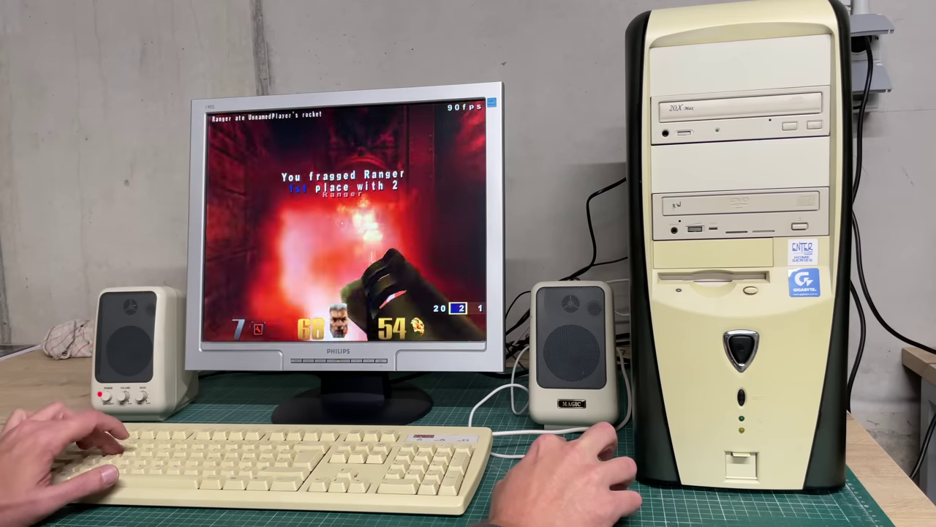
{"action": "left_click", "coordinate": [342, 223]}
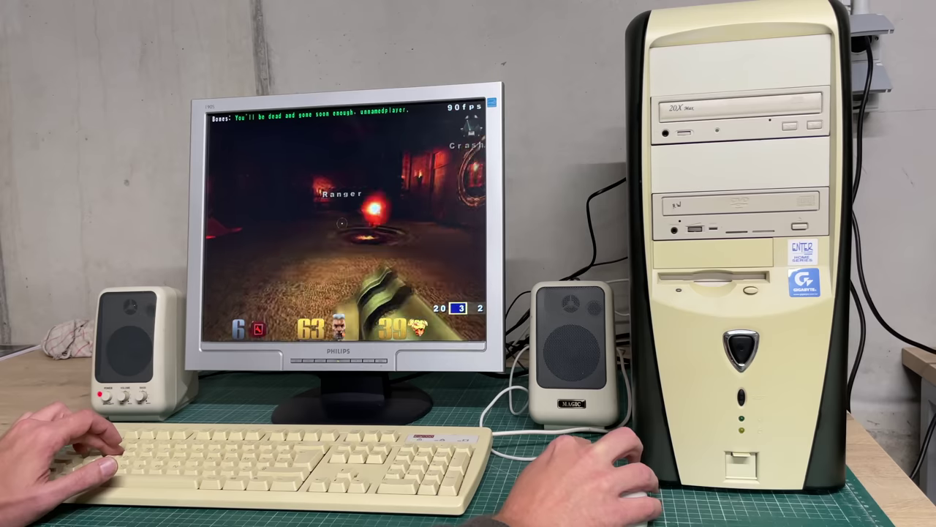
{"action": "left_click", "coordinate": [342, 223]}
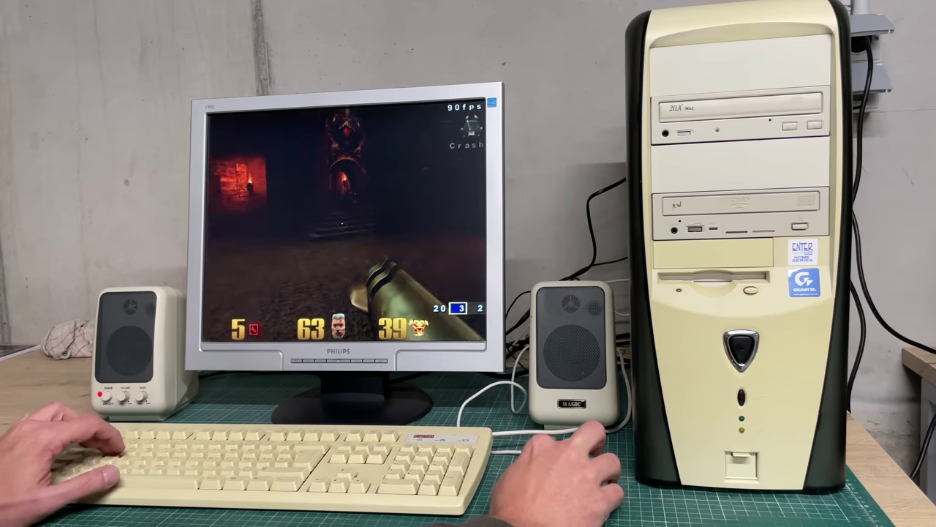
{"action": "left_click", "coordinate": [341, 223]}
{"action": "left_click", "coordinate": [342, 223]}
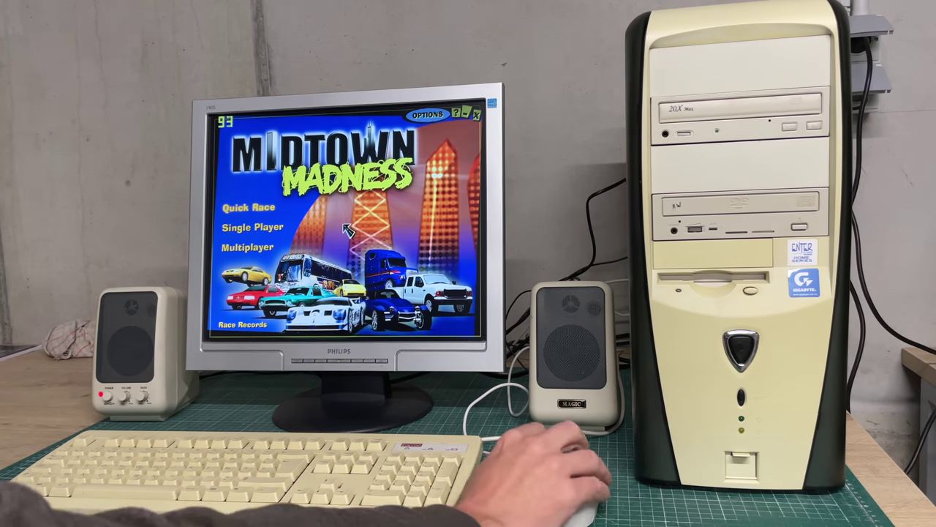
- Set 1024x768, Very High [AGP] textures and Very High object detail, then start a Quick Race
{"action": "left_click", "coordinate": [431, 115]}
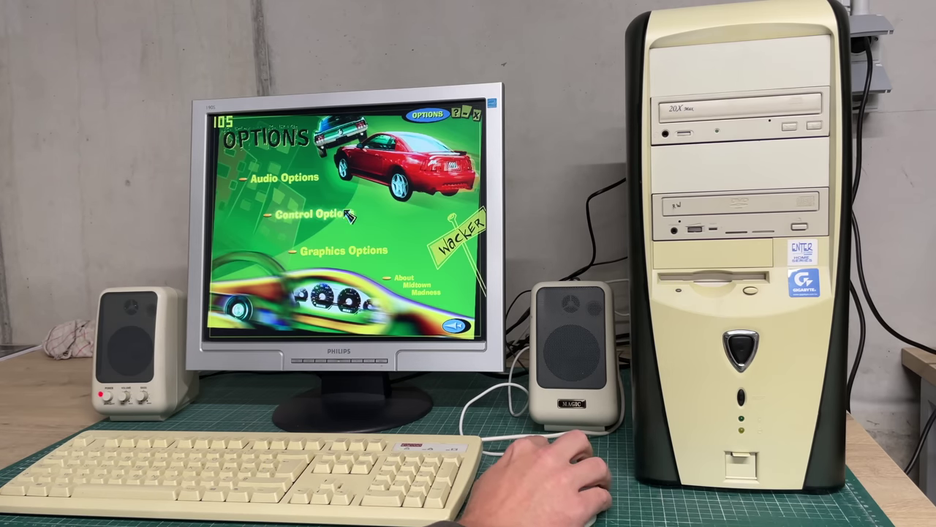
{"action": "left_click", "coordinate": [339, 253]}
{"action": "left_click", "coordinate": [275, 213]}
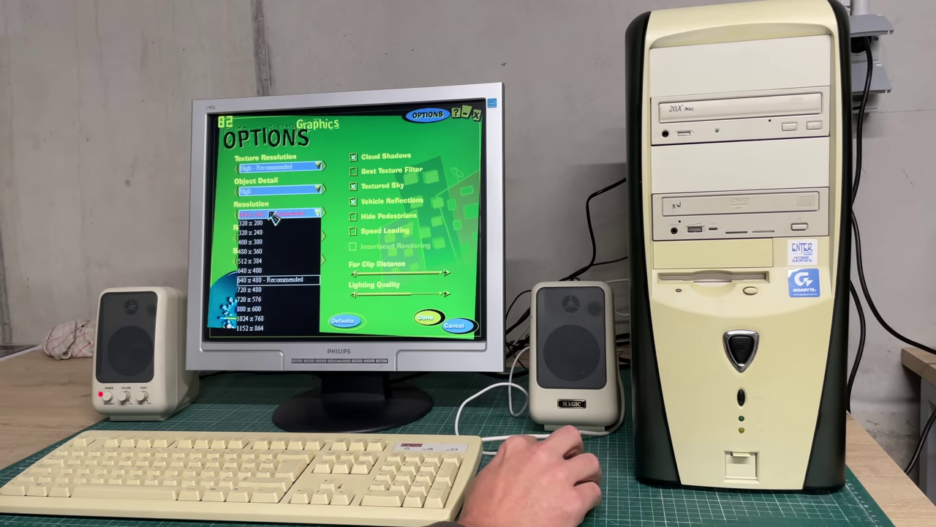
{"action": "left_click", "coordinate": [278, 313]}
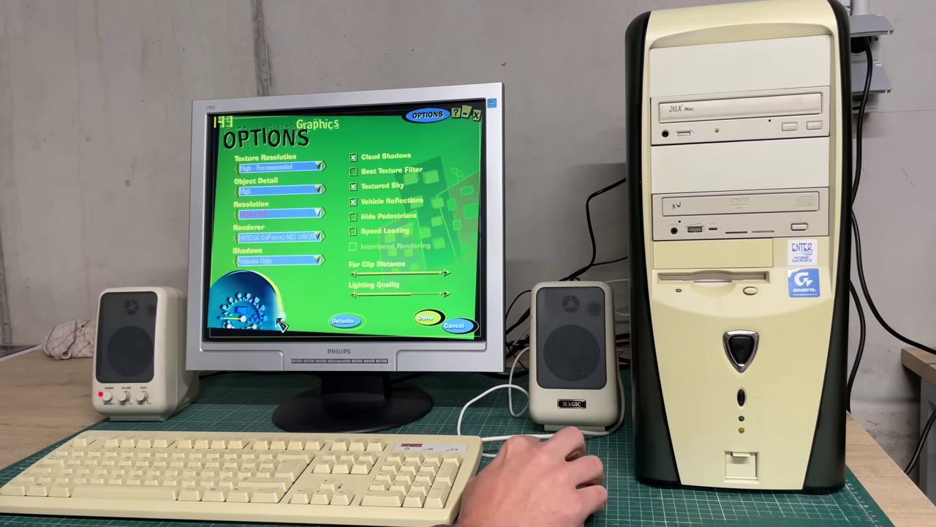
{"action": "left_click", "coordinate": [268, 170]}
{"action": "left_click", "coordinate": [255, 205]}
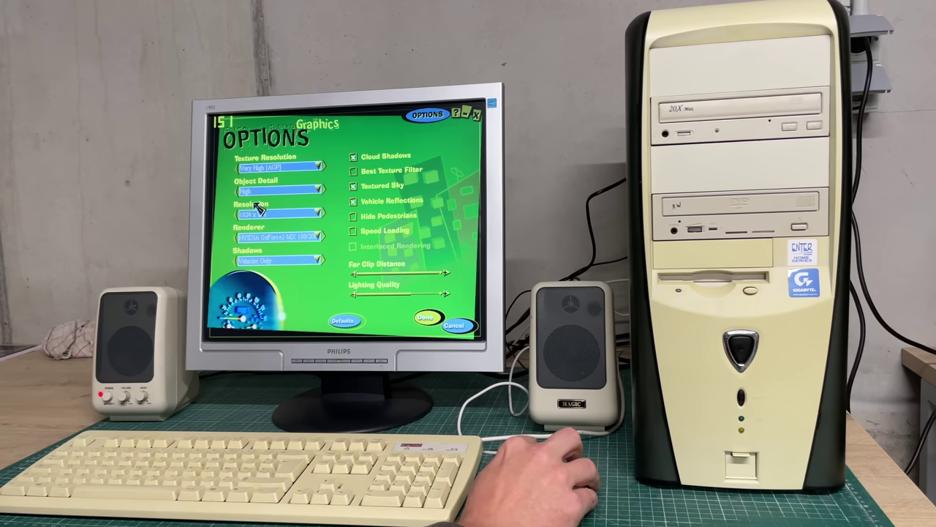
{"action": "left_click", "coordinate": [256, 191]}
{"action": "left_click", "coordinate": [252, 228]}
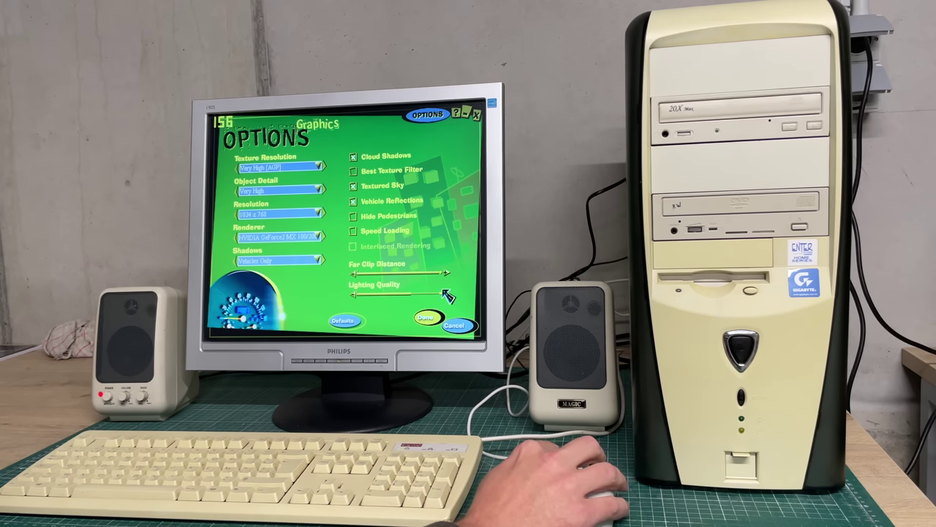
{"action": "left_click", "coordinate": [442, 313]}
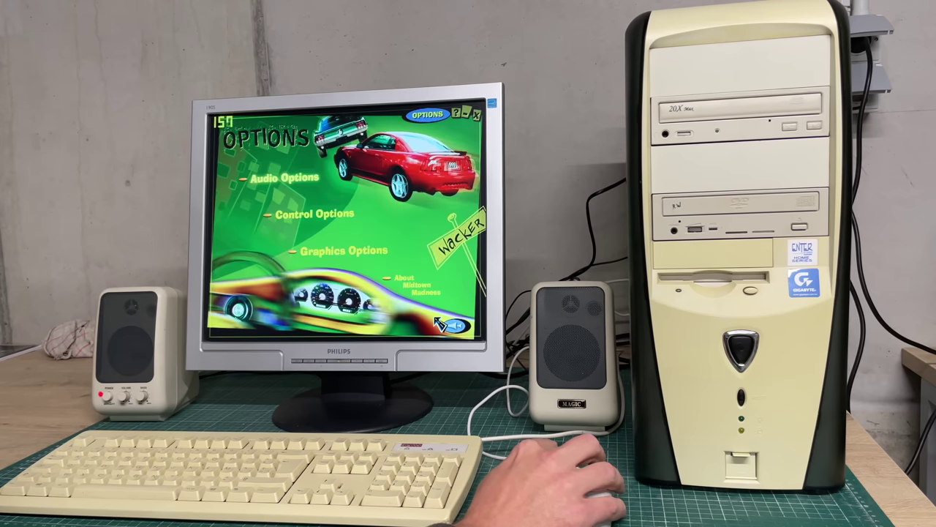
{"action": "left_click", "coordinate": [458, 330]}
{"action": "left_click", "coordinate": [263, 211]}
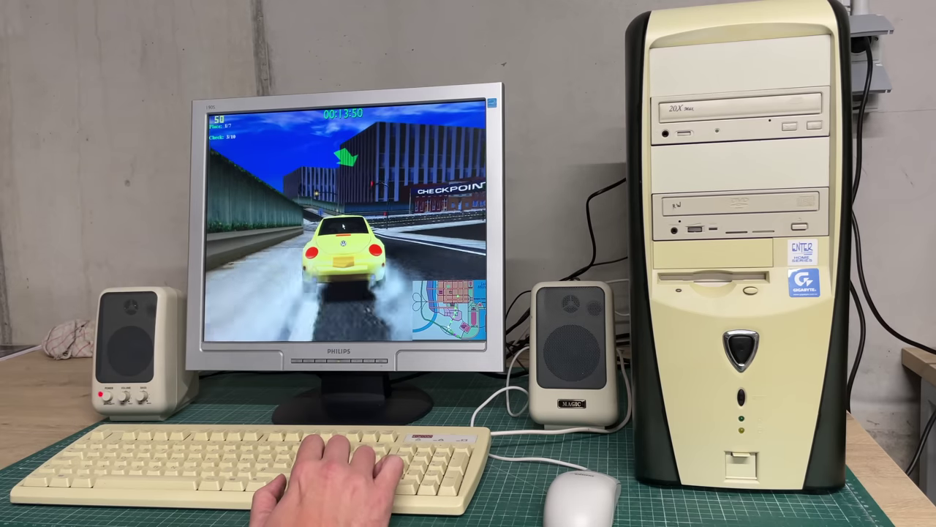
- Steer the yellow Beetle through the city streets and intersections to checkpoint 7 of 10
{"action": "key", "text": "Right"}
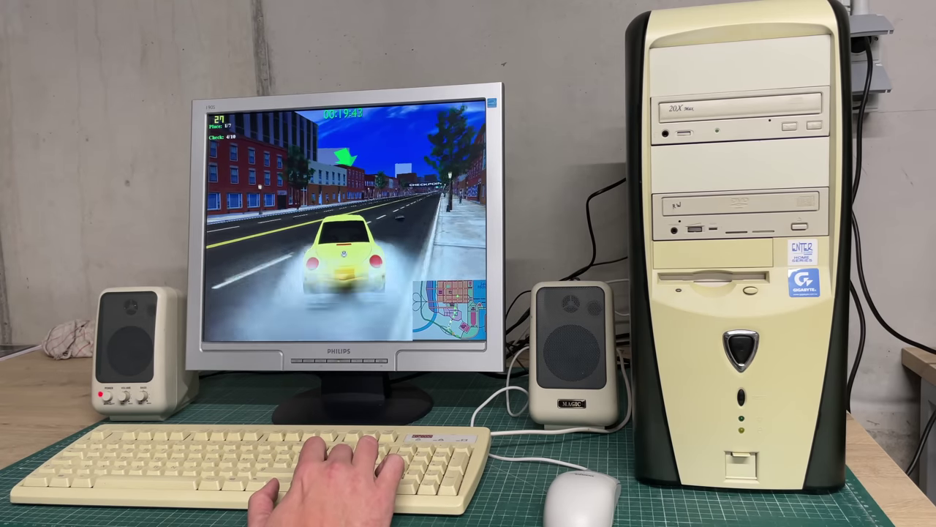
{"action": "key", "text": "Left"}
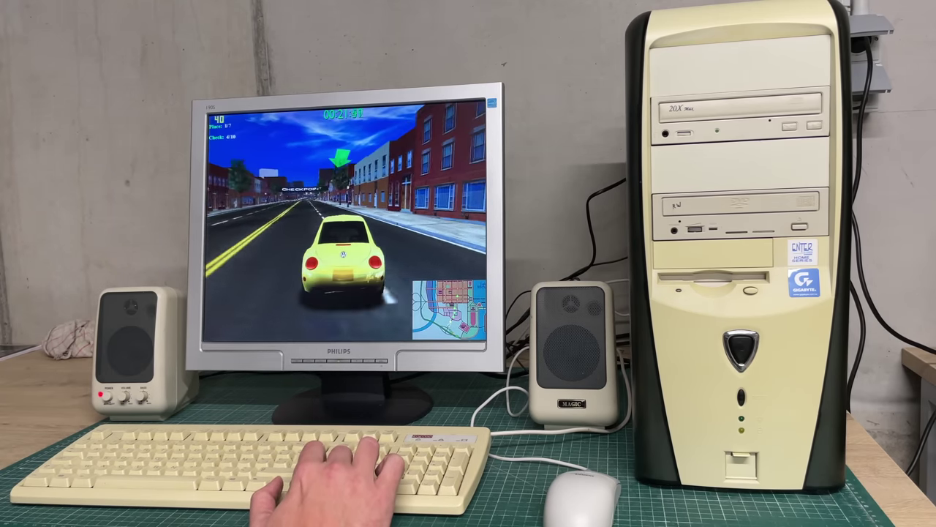
{"action": "key", "text": "Right"}
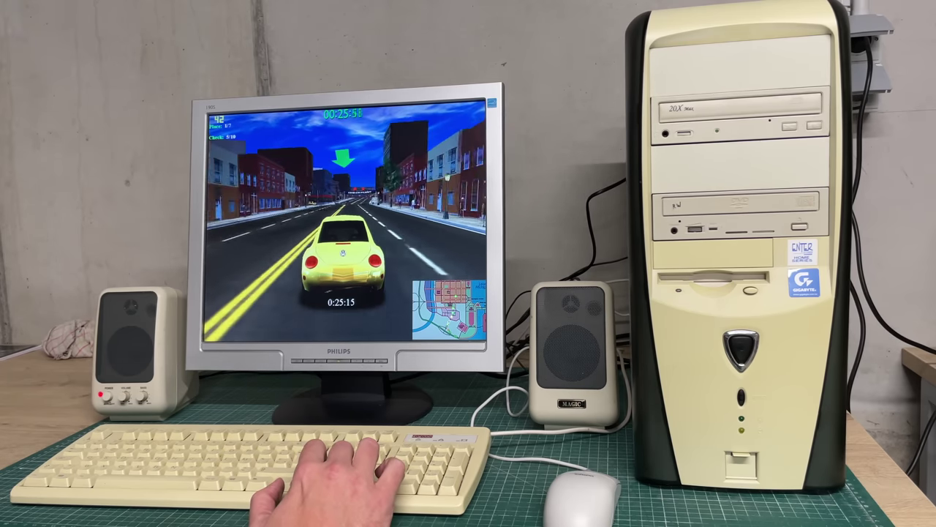
{"action": "key", "text": "Right"}
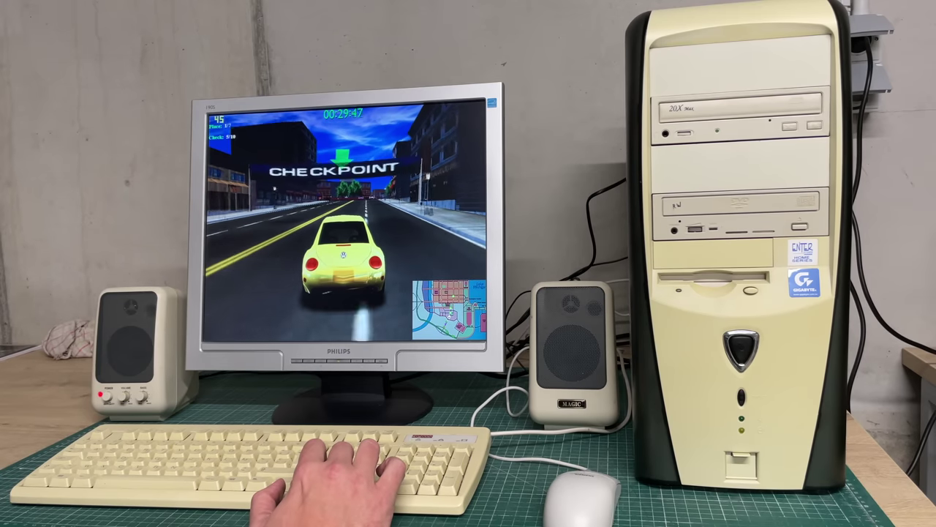
{"action": "key", "text": "Right"}
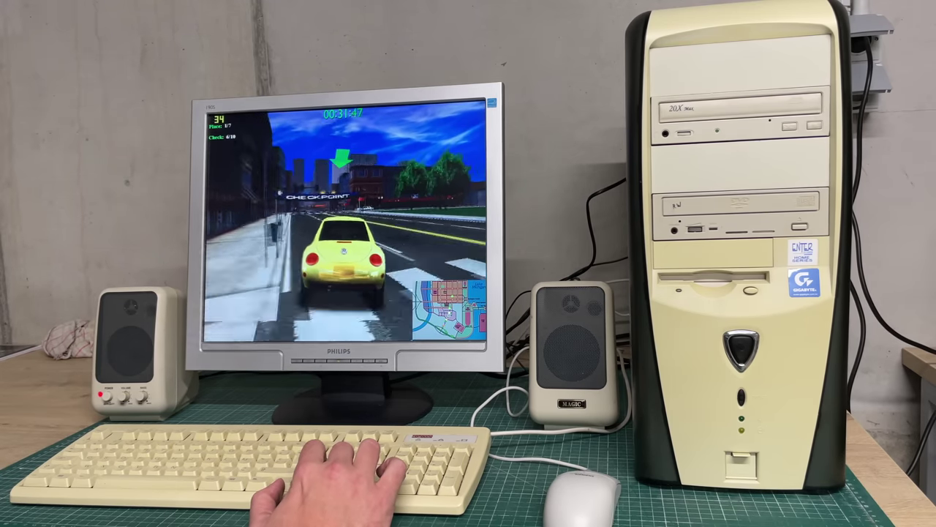
{"action": "key", "text": "Left"}
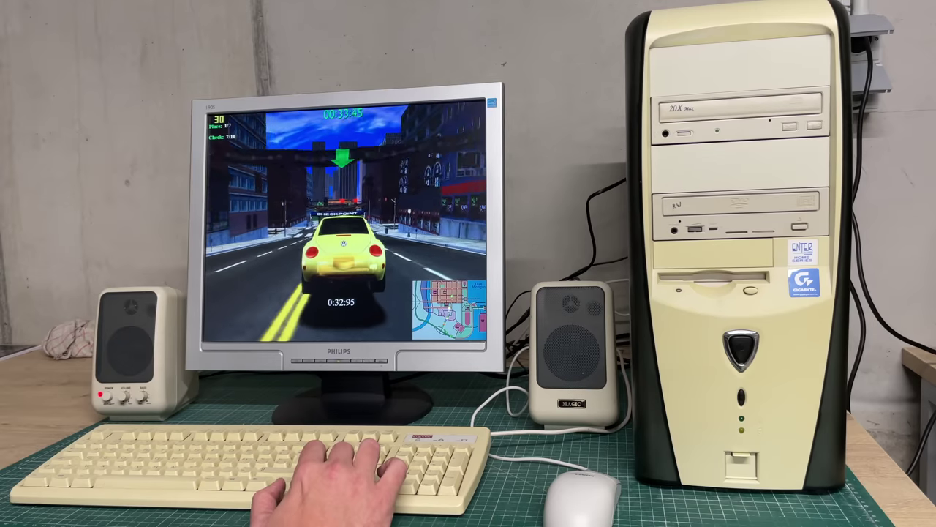
{"action": "key", "text": "Left"}
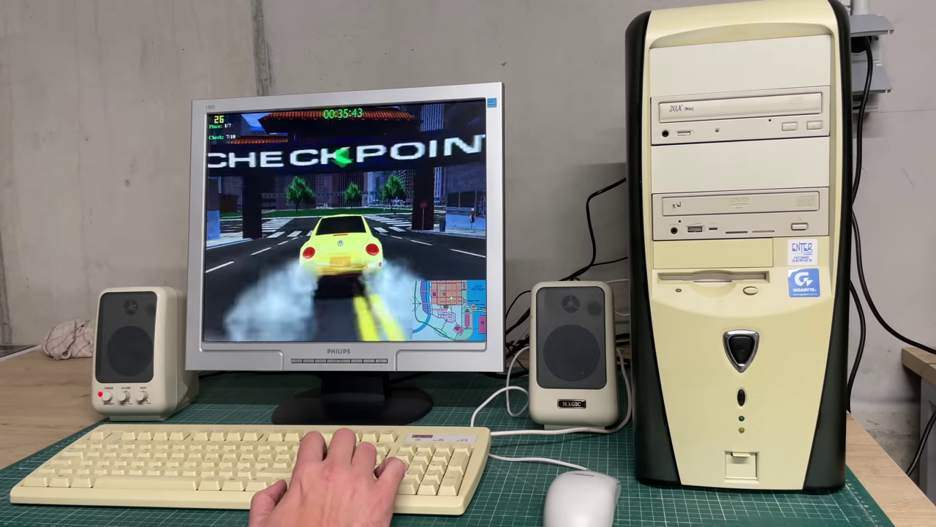
{"action": "key", "text": "Right"}
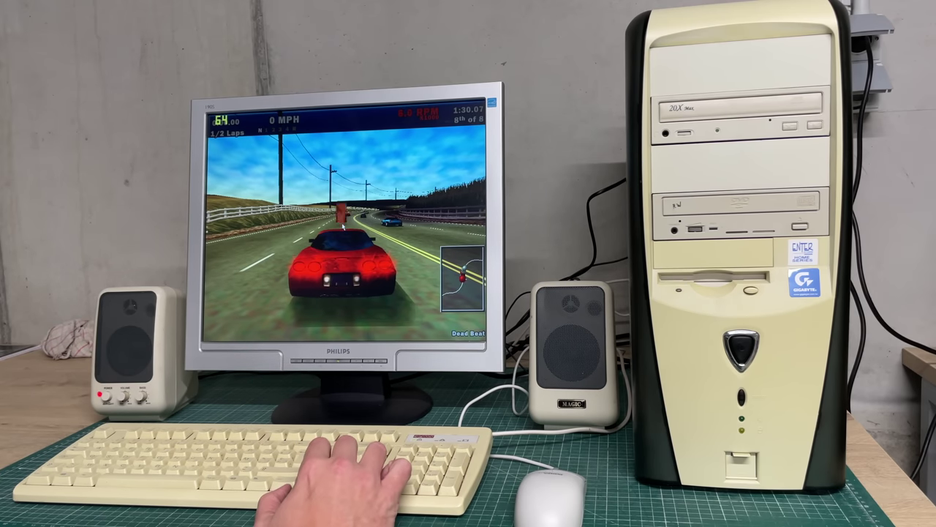
- Launch the red car off the start line and accelerate through the right-hand curve past 100 MPH
{"action": "key", "text": "Up"}
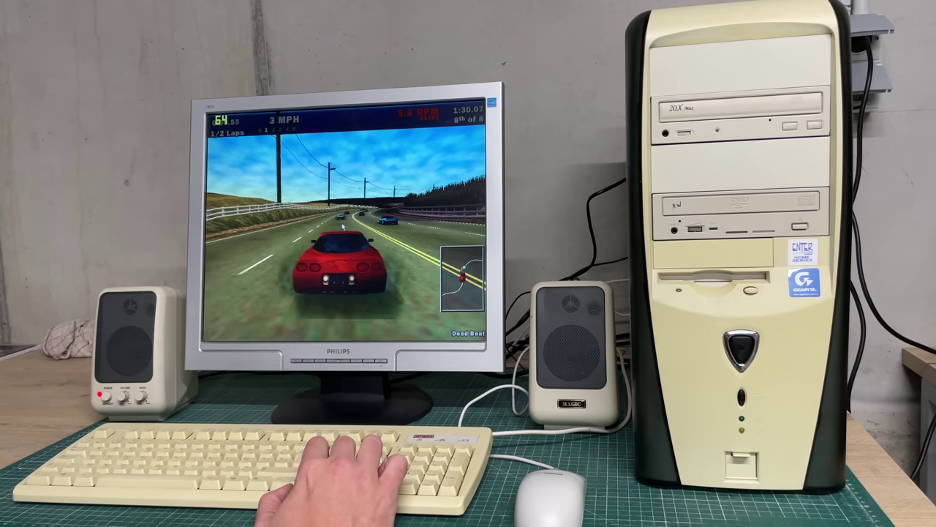
{"action": "key", "text": "Up"}
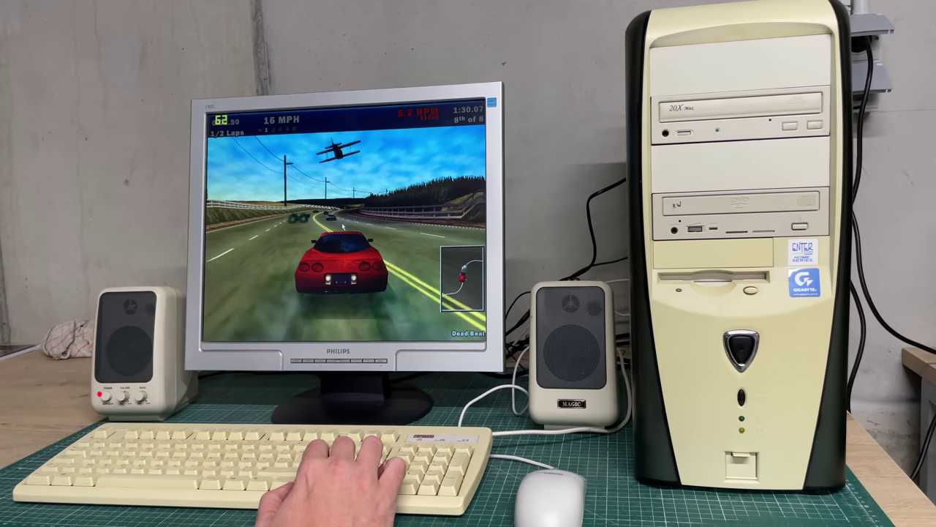
{"action": "key", "text": "Up"}
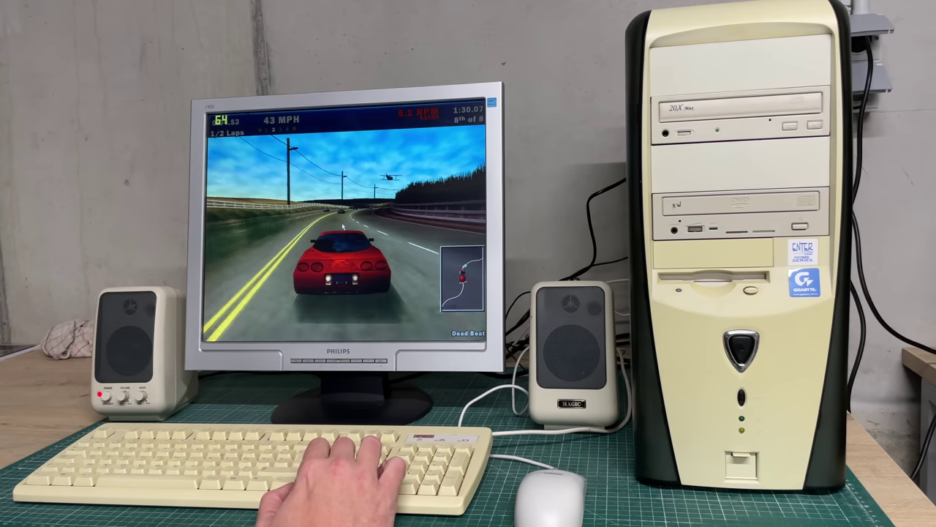
{"action": "key", "text": "Up"}
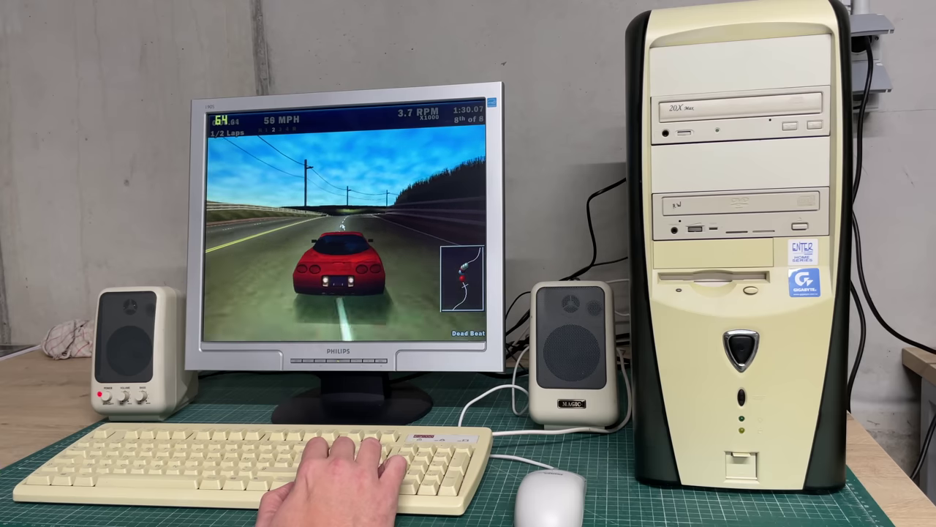
{"action": "key", "text": "Up"}
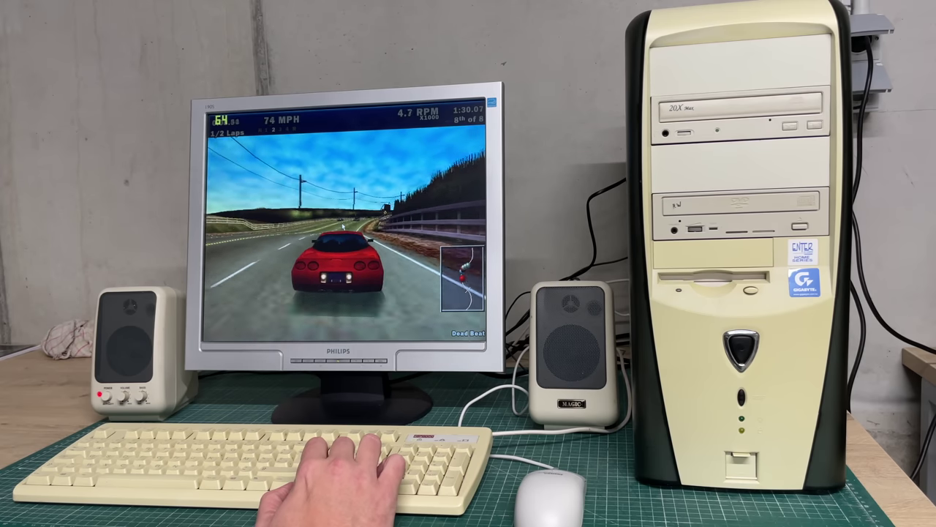
{"action": "key", "text": "Up"}
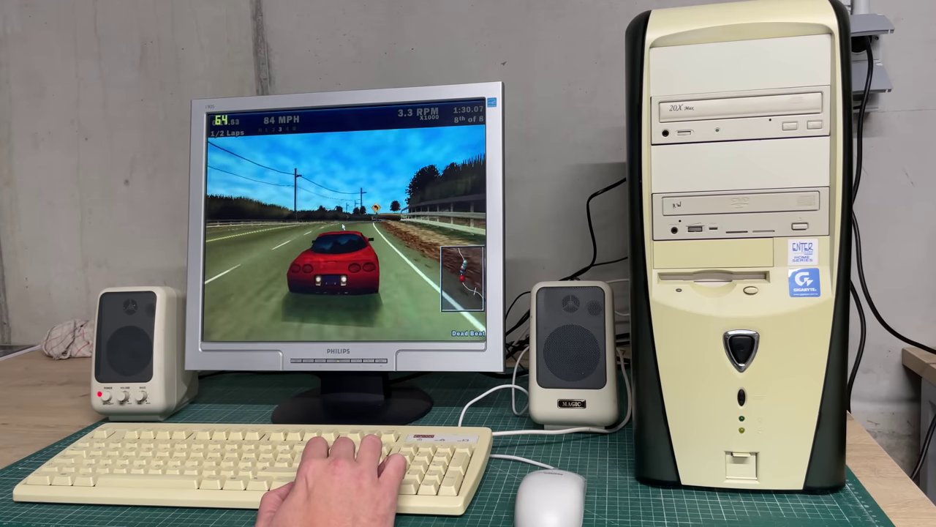
{"action": "key", "text": "Up"}
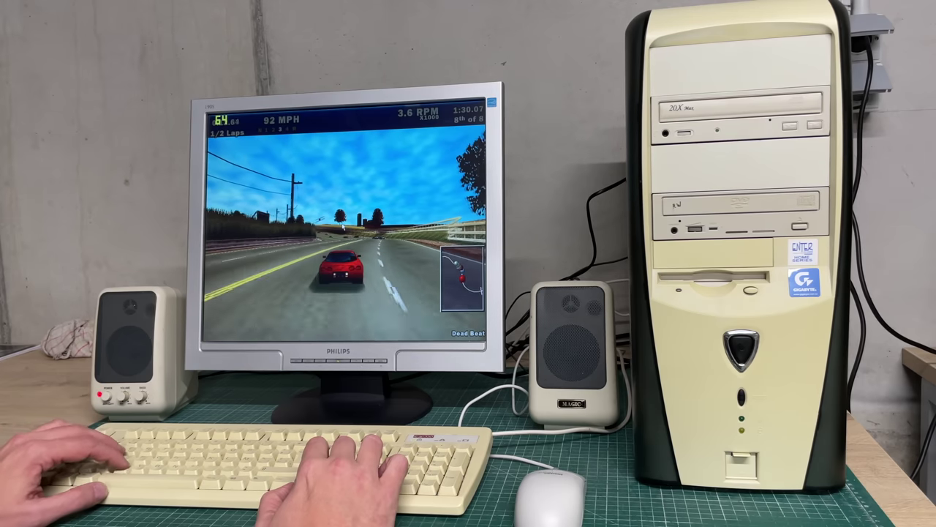
- Drive in cockpit view through the bend, then return to chase view and move up to 7th
{"action": "key", "text": "c"}
{"action": "key", "text": "Up"}
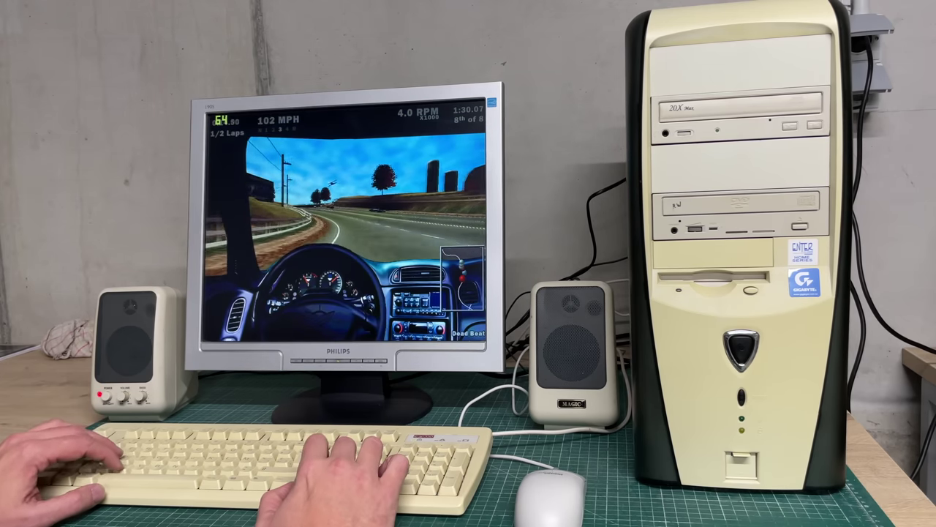
{"action": "key", "text": "Up"}
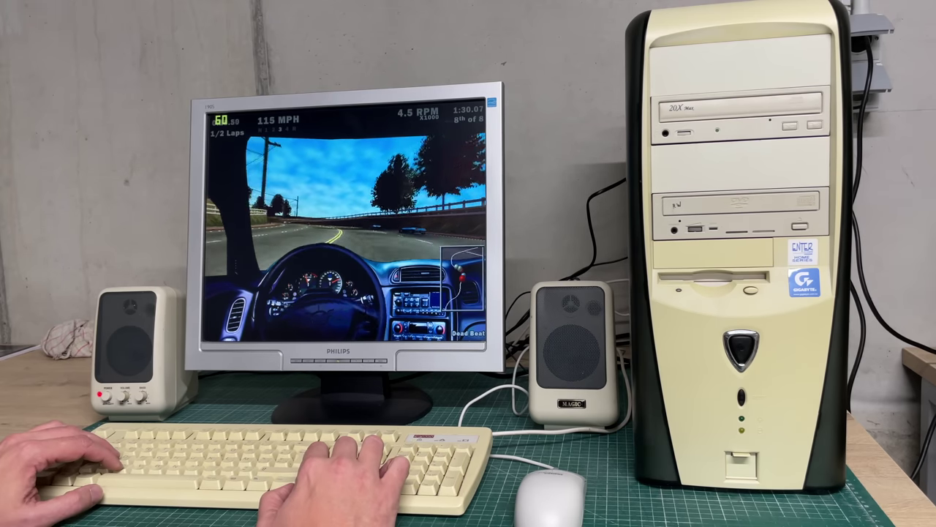
{"action": "key", "text": "Left"}
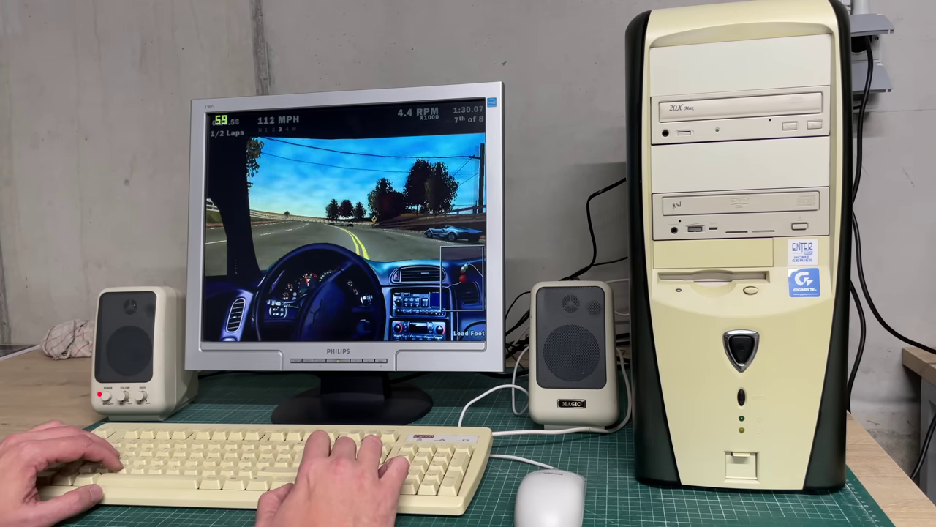
{"action": "key", "text": "c"}
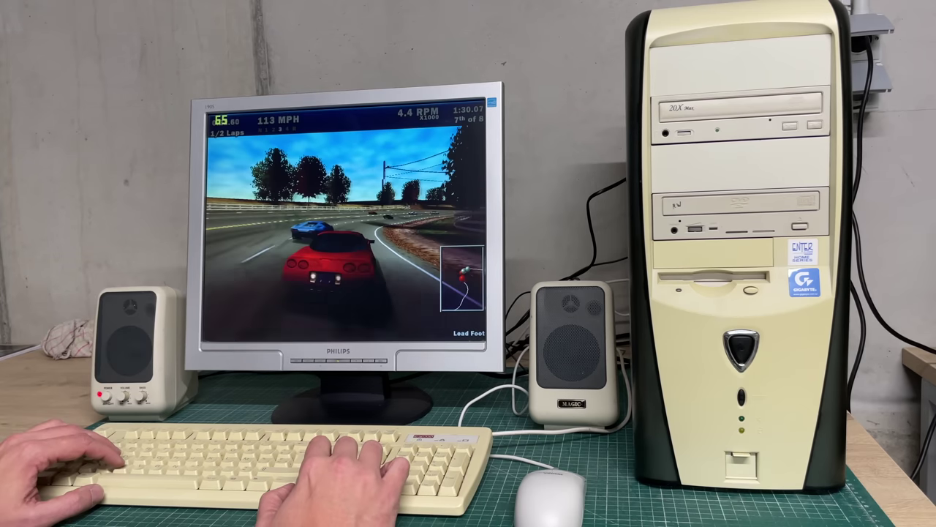
{"action": "key", "text": "Left"}
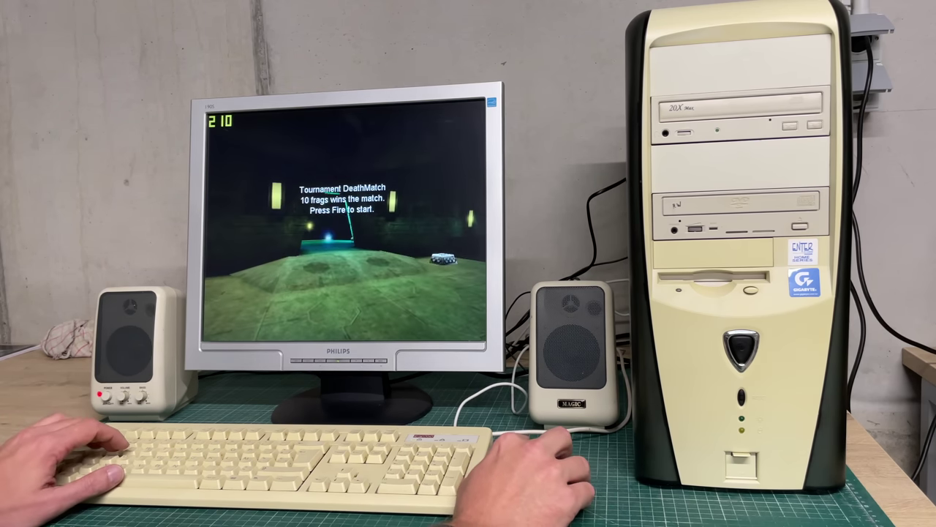
- Start the DeathMatch, frag the bot, and collect the dropped Enforcer and a health pack
{"action": "left_click", "coordinate": [342, 224]}
{"action": "left_click", "coordinate": [343, 224]}
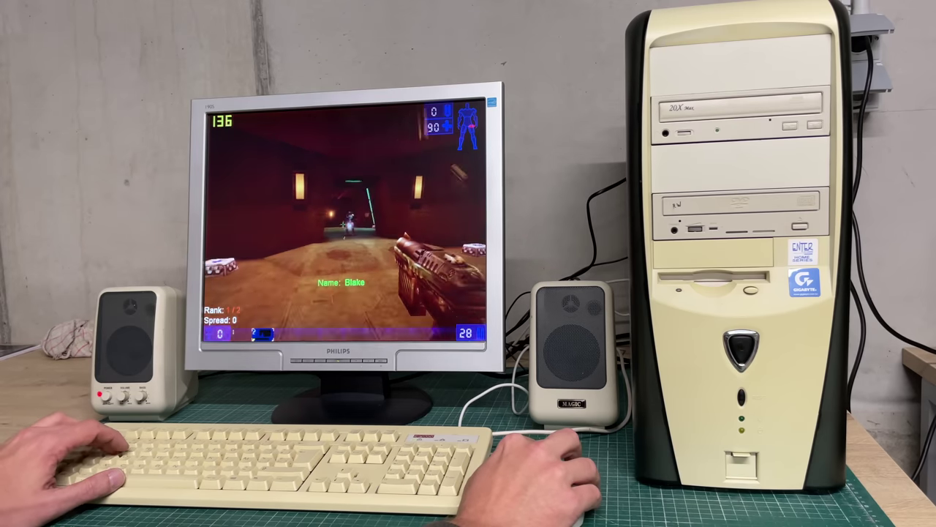
{"action": "left_click", "coordinate": [343, 223]}
{"action": "key", "text": "w"}
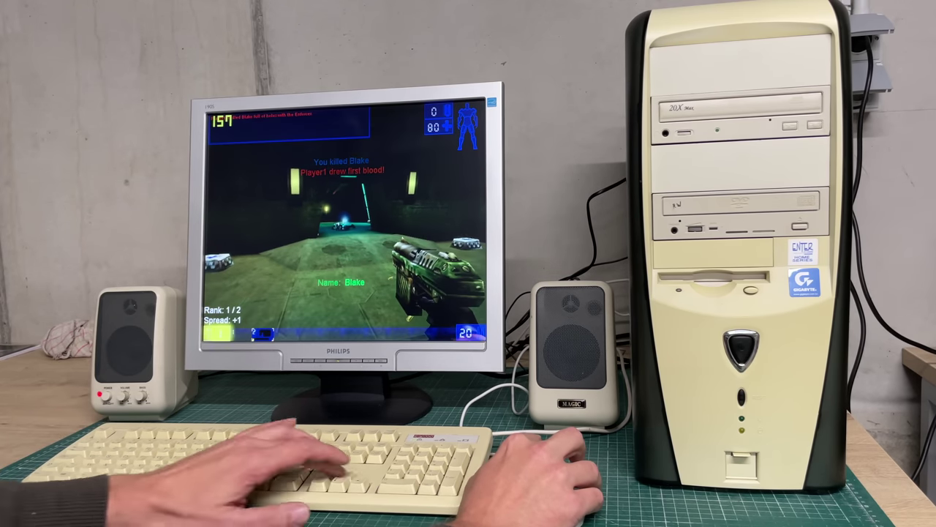
{"action": "key", "text": "w"}
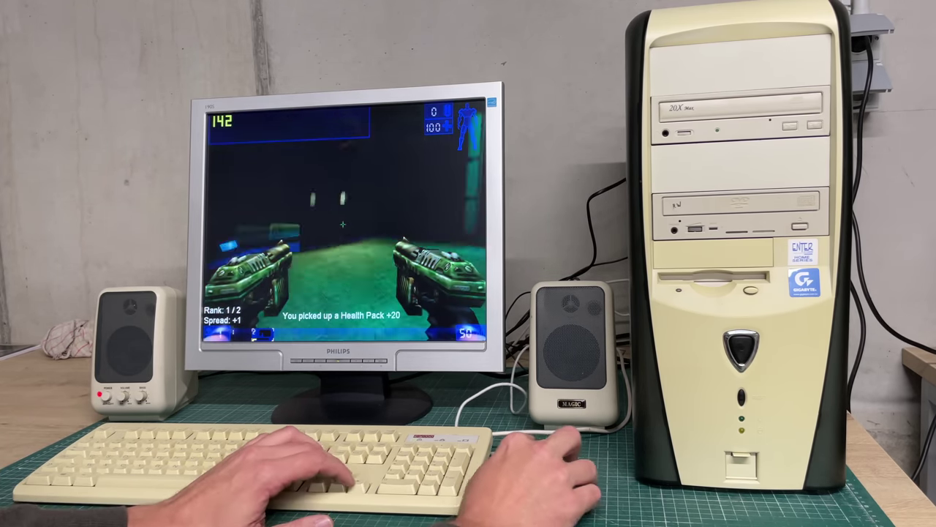
{"action": "key", "text": "w"}
{"action": "left_click", "coordinate": [342, 223]}
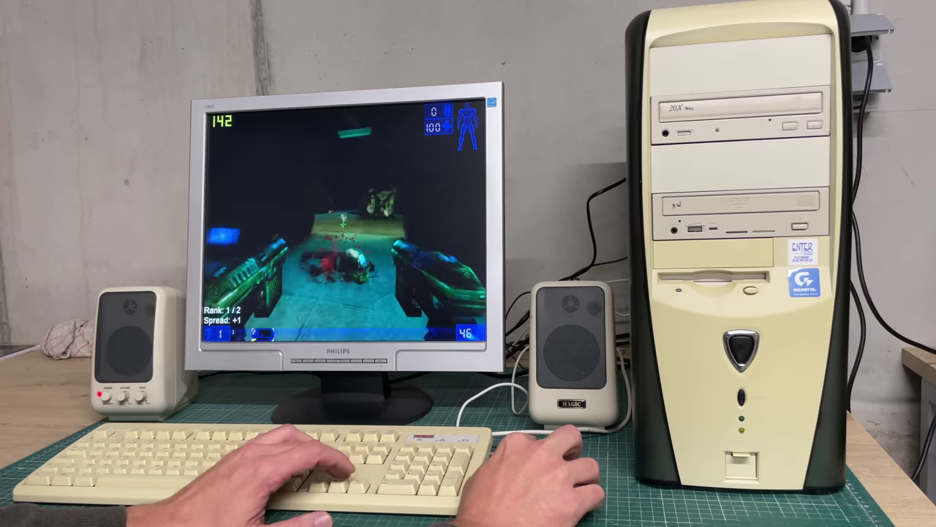
- Fight the bot near the lit pickup area and blue corridor, respawning after each death
{"action": "key", "text": "w"}
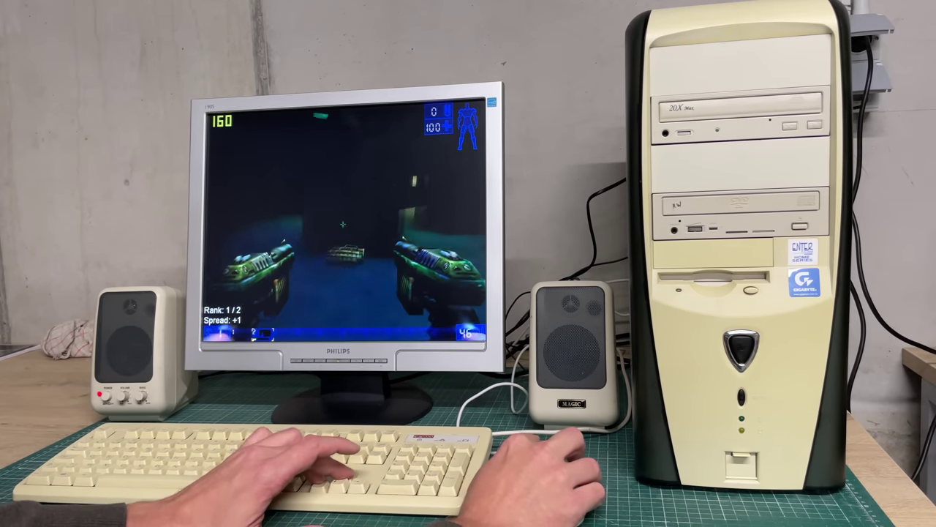
{"action": "key", "text": "w"}
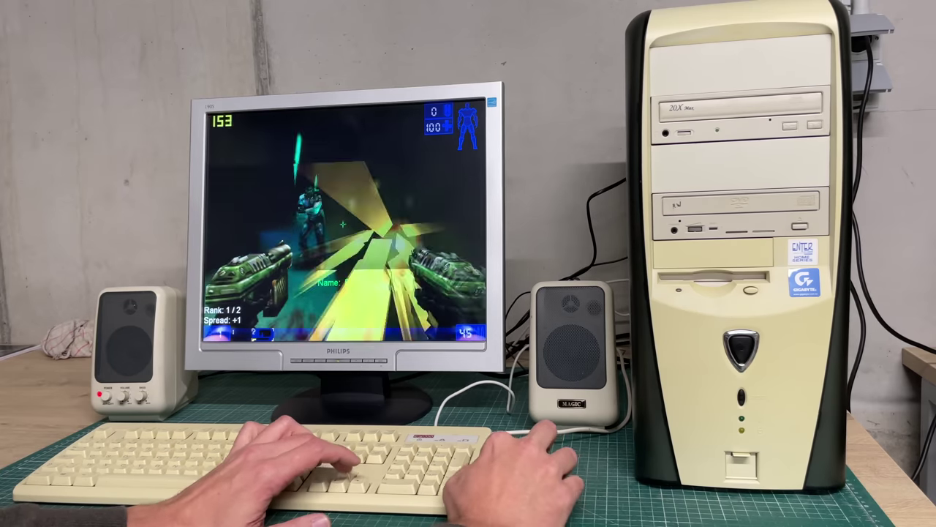
{"action": "left_click", "coordinate": [343, 224]}
{"action": "key", "text": "w"}
{"action": "left_click", "coordinate": [342, 224]}
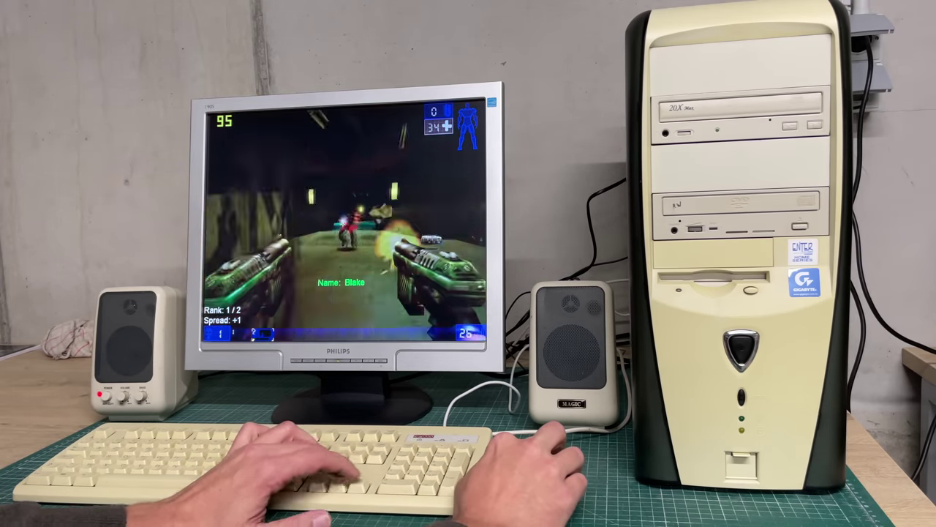
{"action": "left_click", "coordinate": [342, 224]}
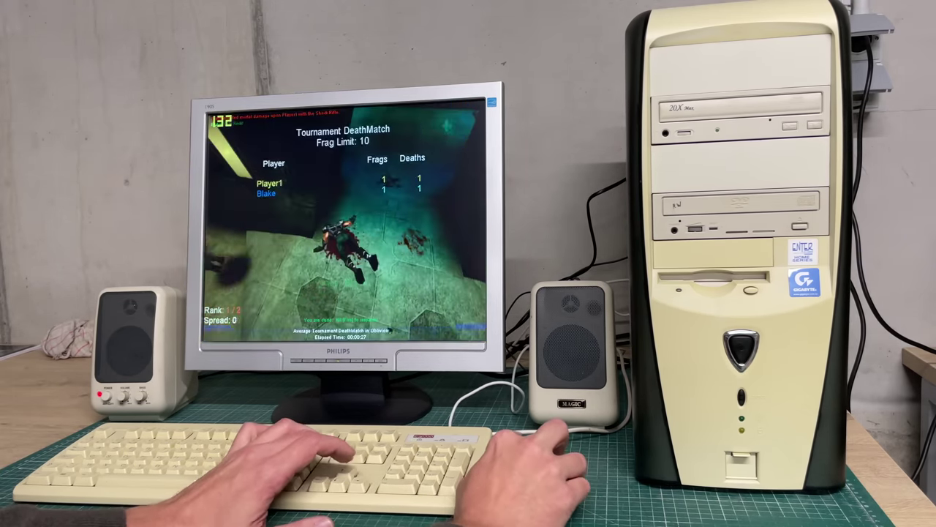
{"action": "left_click", "coordinate": [343, 223]}
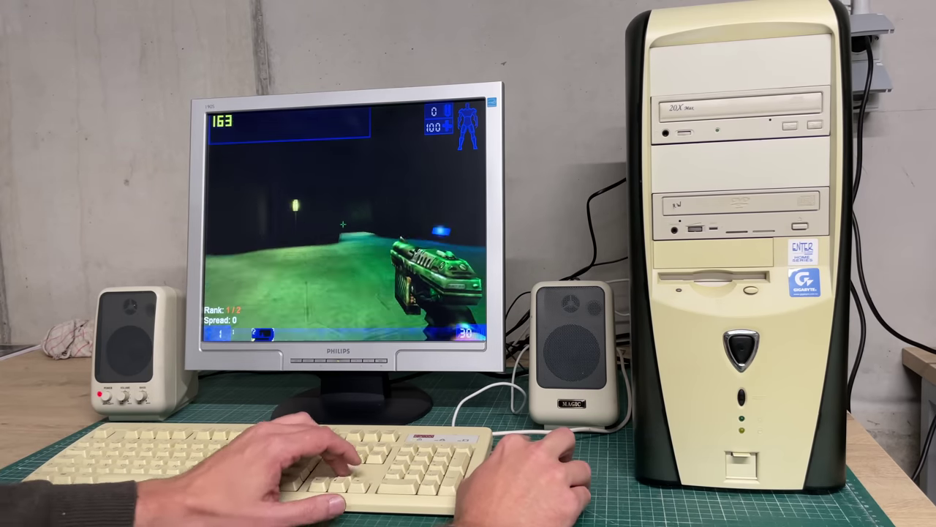
{"action": "key", "text": "w"}
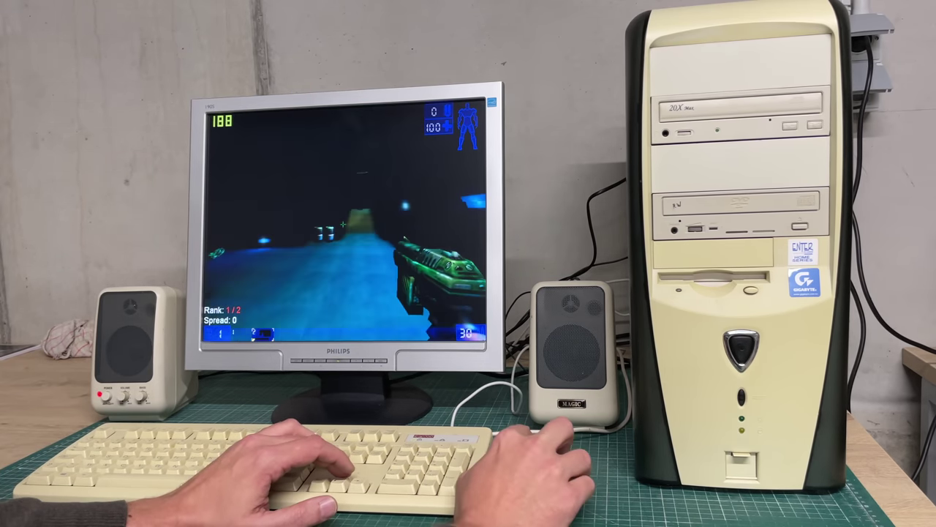
{"action": "left_click", "coordinate": [343, 224]}
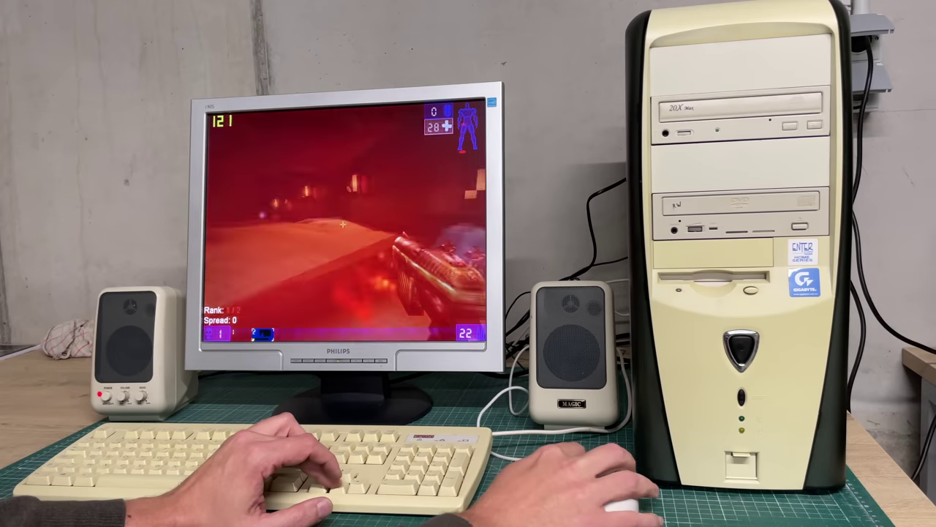
{"action": "left_click", "coordinate": [343, 224]}
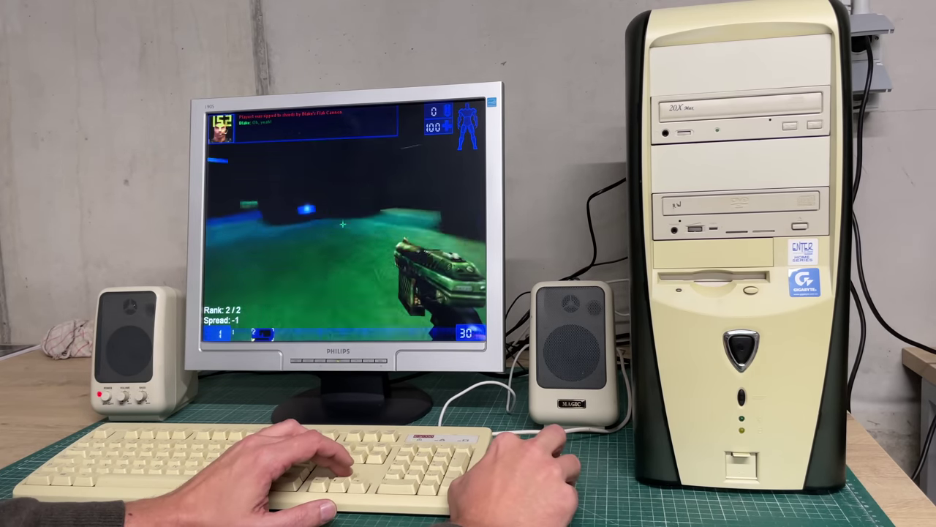
- Head for the ASMD Shock Rifle through the green corridor, grab another Enforcer, and return fire
{"action": "left_click", "coordinate": [343, 224]}
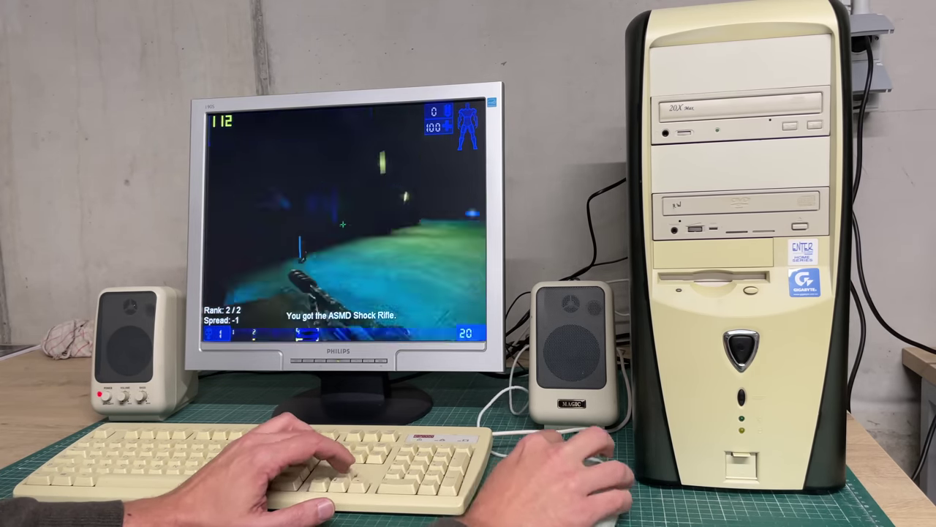
{"action": "key", "text": "w"}
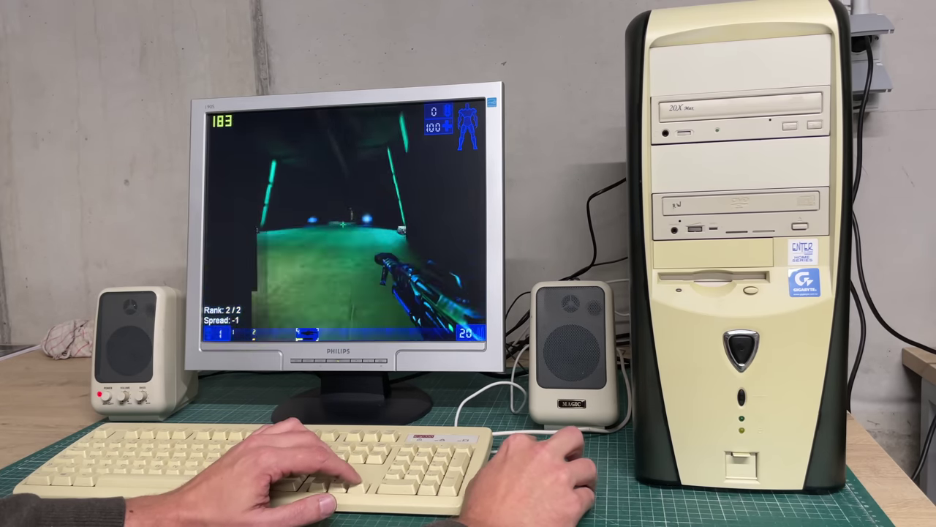
{"action": "key", "text": "w"}
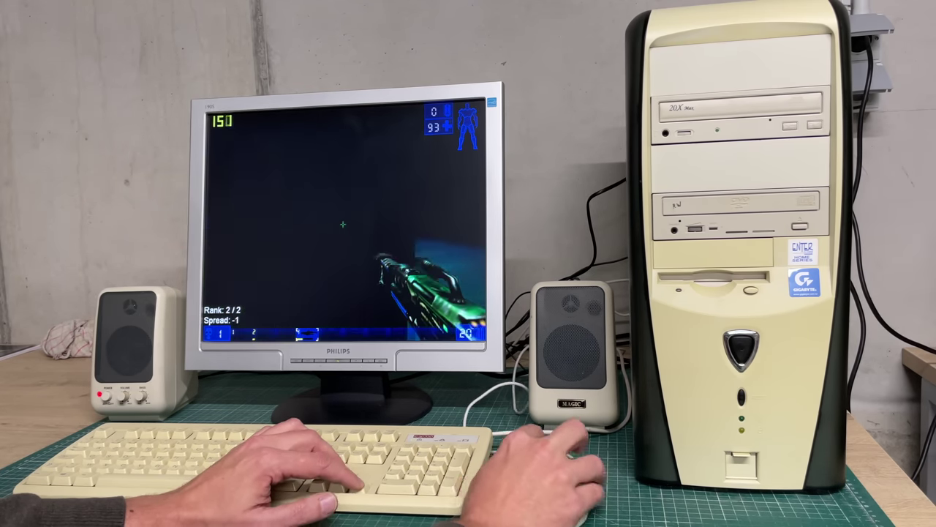
{"action": "key", "text": "w"}
{"action": "left_click", "coordinate": [343, 224]}
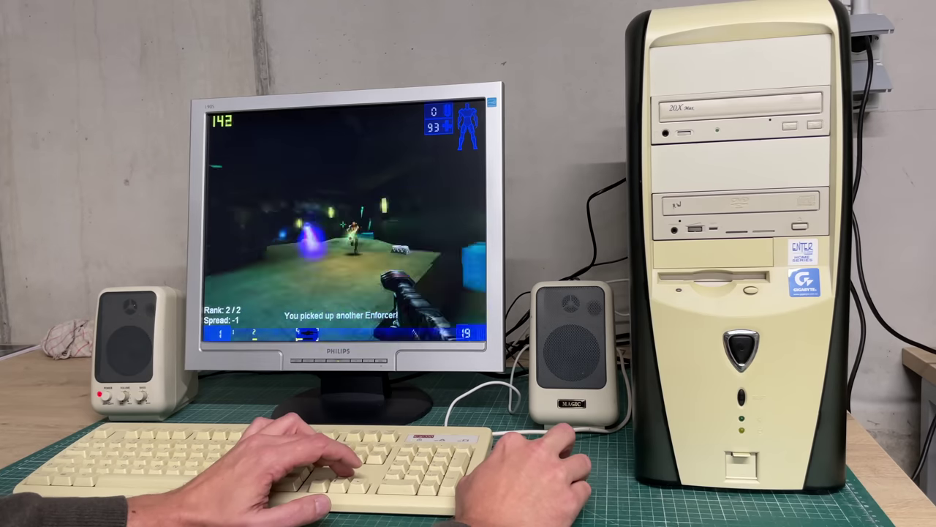
{"action": "key", "text": "w"}
{"action": "left_click", "coordinate": [343, 224]}
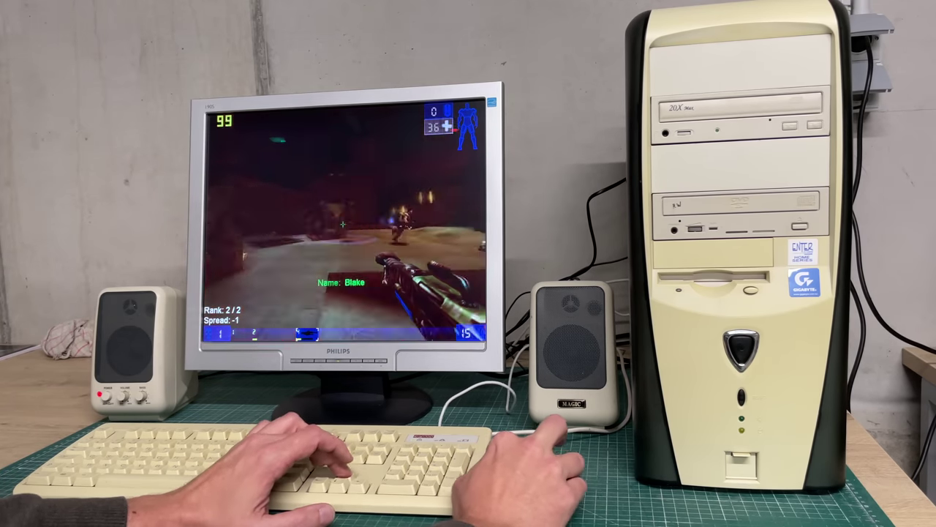
- Grab the Rocket Launcher and Health Packs, then advance on the bot to take first rank
{"action": "key", "text": "w"}
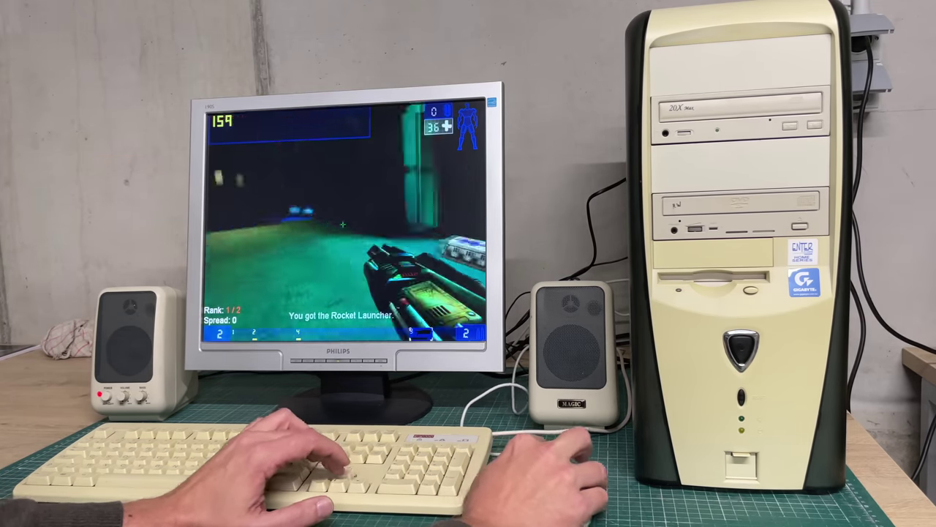
{"action": "key", "text": "w"}
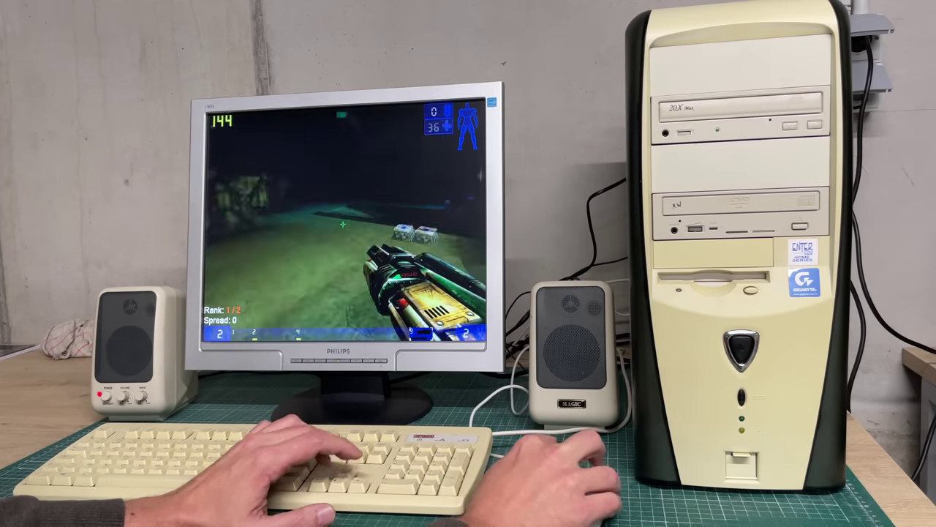
{"action": "key", "text": "w"}
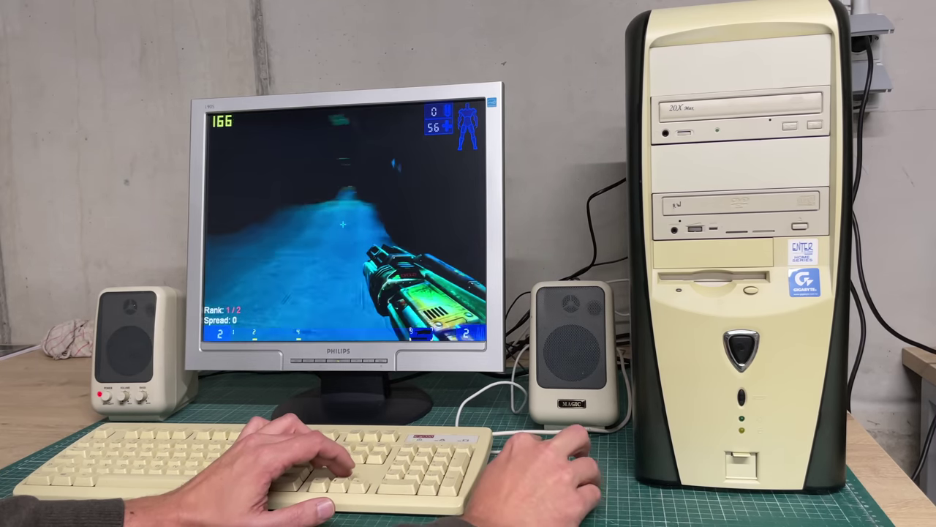
{"action": "key", "text": "w"}
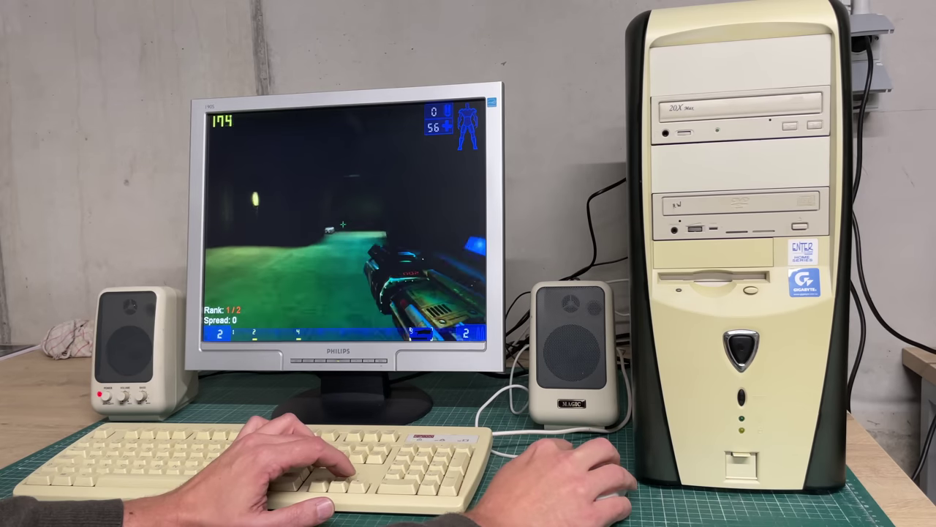
{"action": "key", "text": "w"}
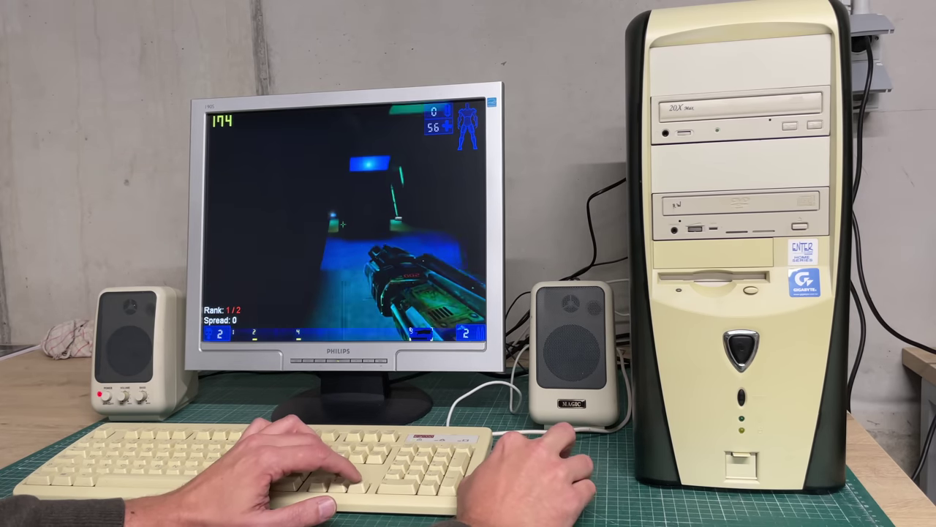
{"action": "key", "text": "w"}
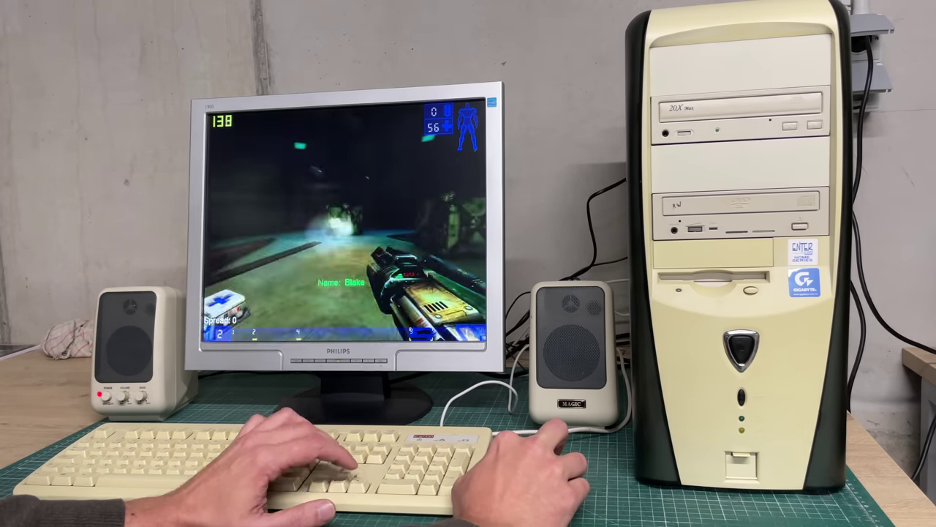
{"action": "key", "text": "w"}
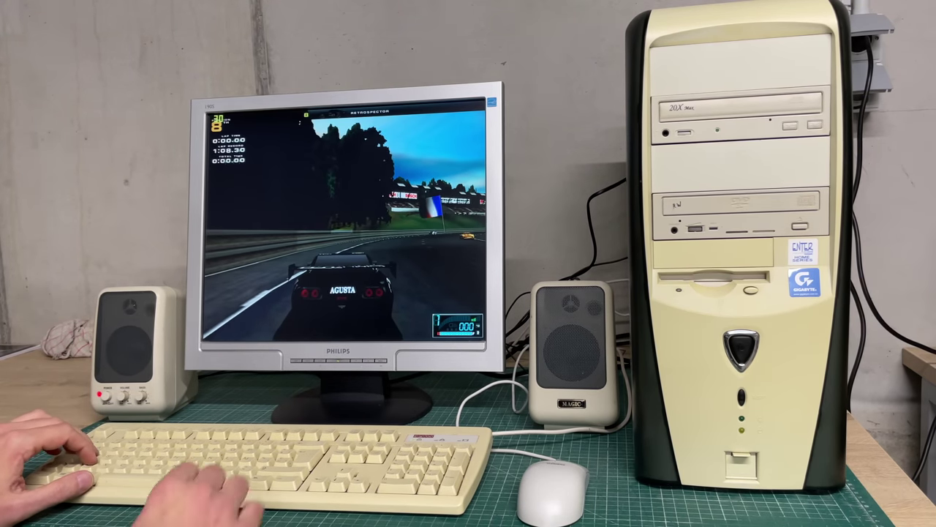
- Accelerate the Agusta from the start through the bends past the grandstands into fifth gear
{"action": "key", "text": "Up"}
{"action": "key", "text": "Right"}
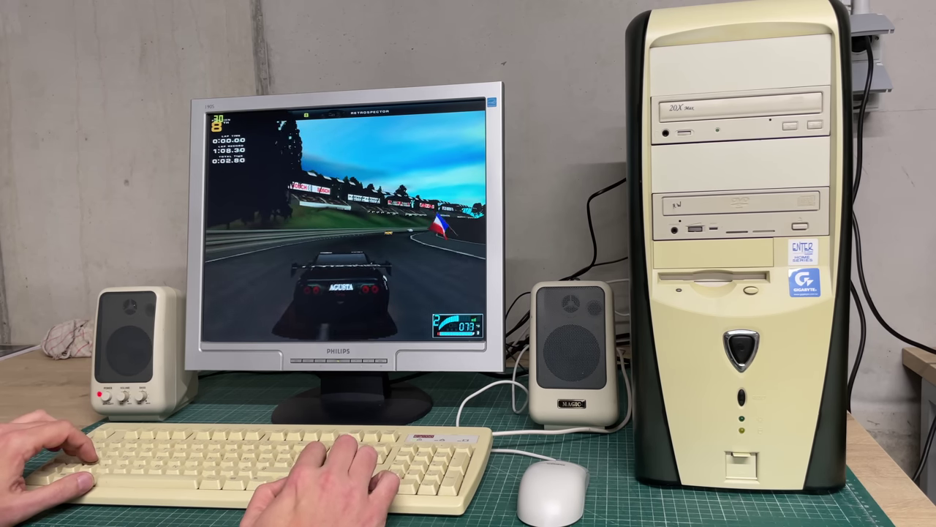
{"action": "key", "text": "Right"}
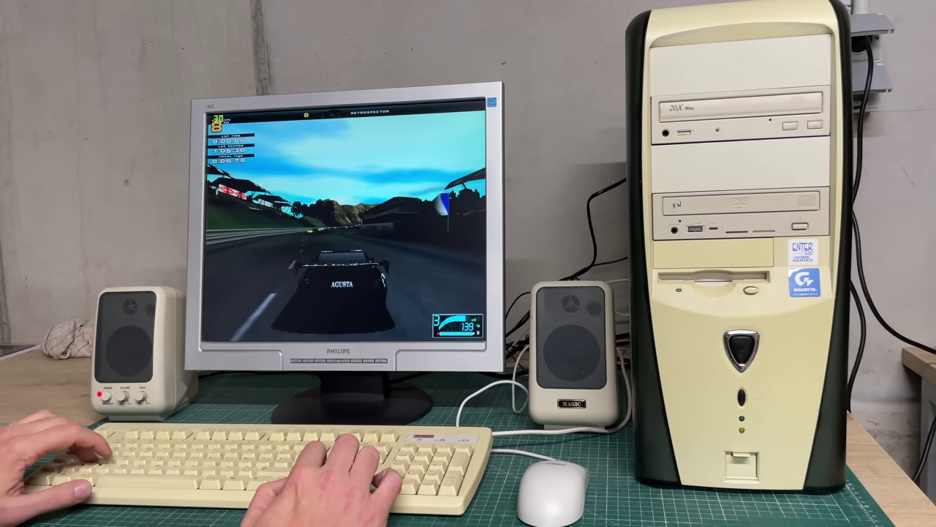
{"action": "key", "text": "Left"}
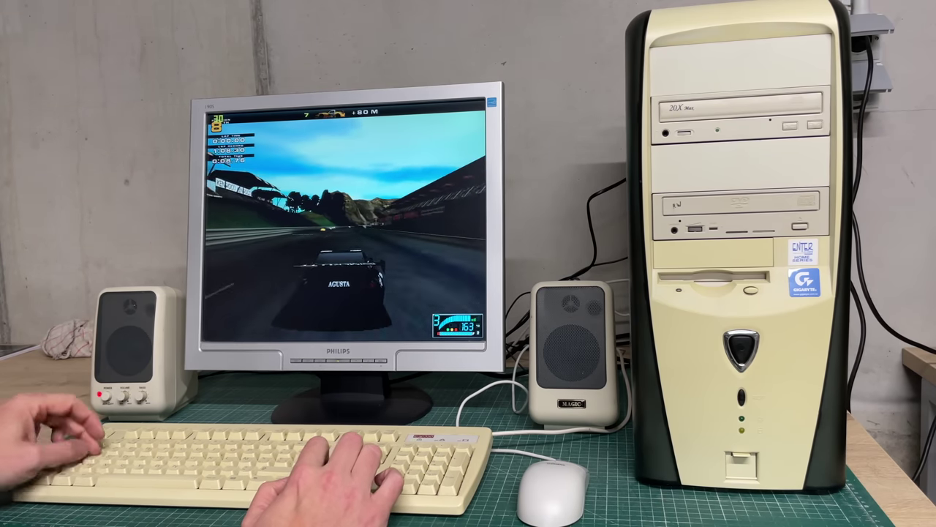
{"action": "key", "text": "Left"}
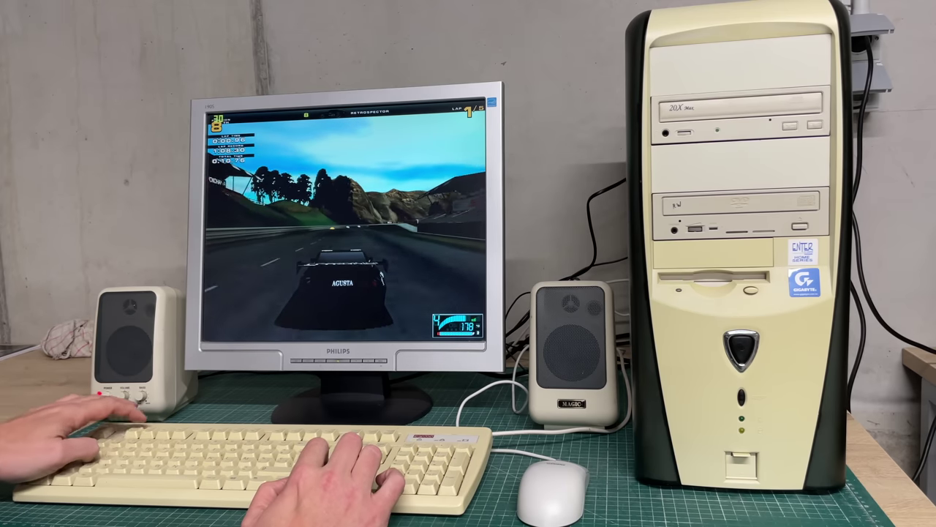
{"action": "key", "text": "Left"}
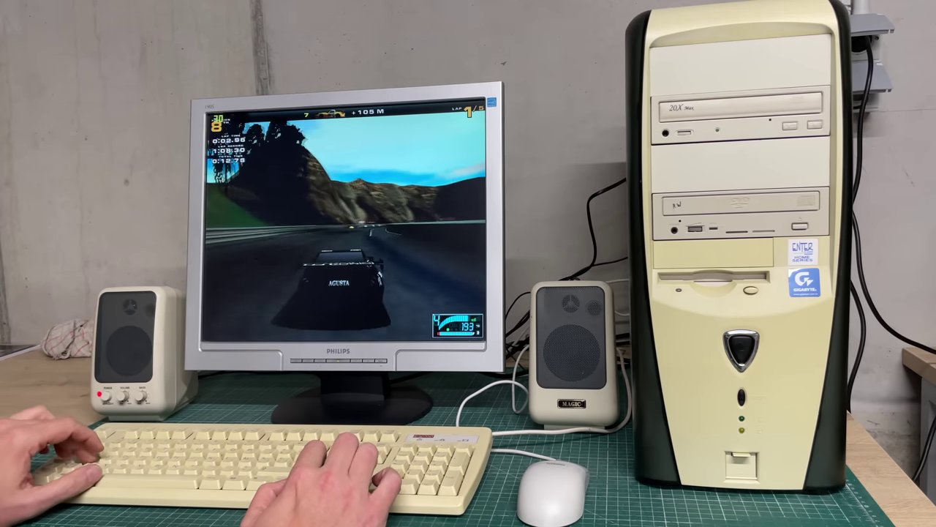
{"action": "key", "text": "Up"}
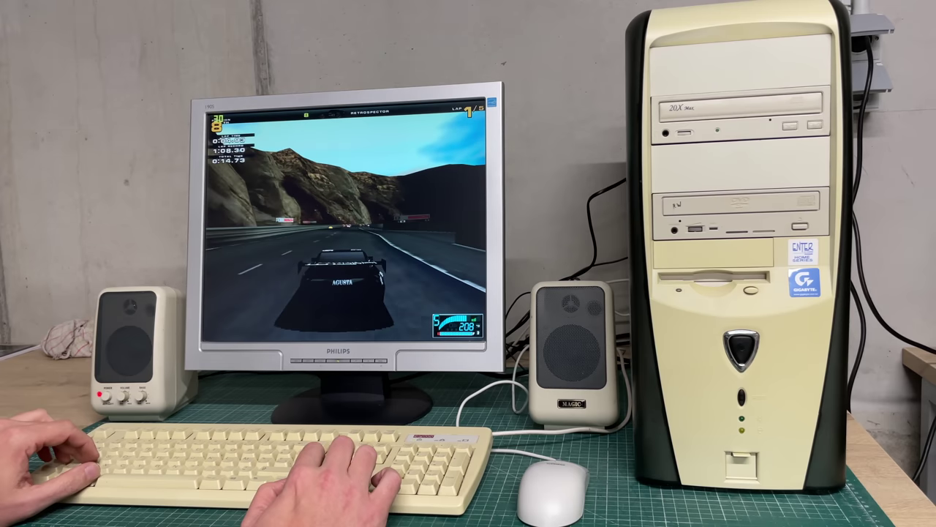
{"action": "key", "text": "Right"}
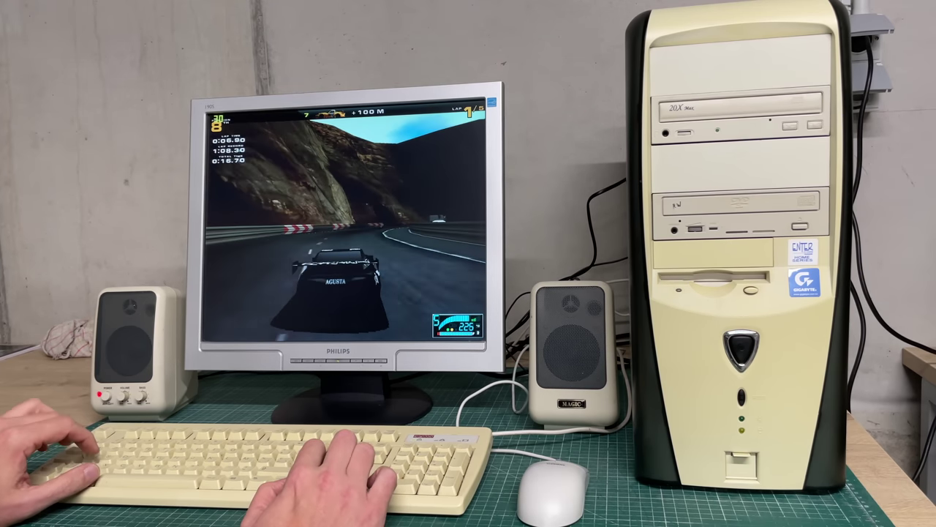
- Drive through the tunnel section, overtaking cars to climb from eighth to sixth place
{"action": "key", "text": "Up"}
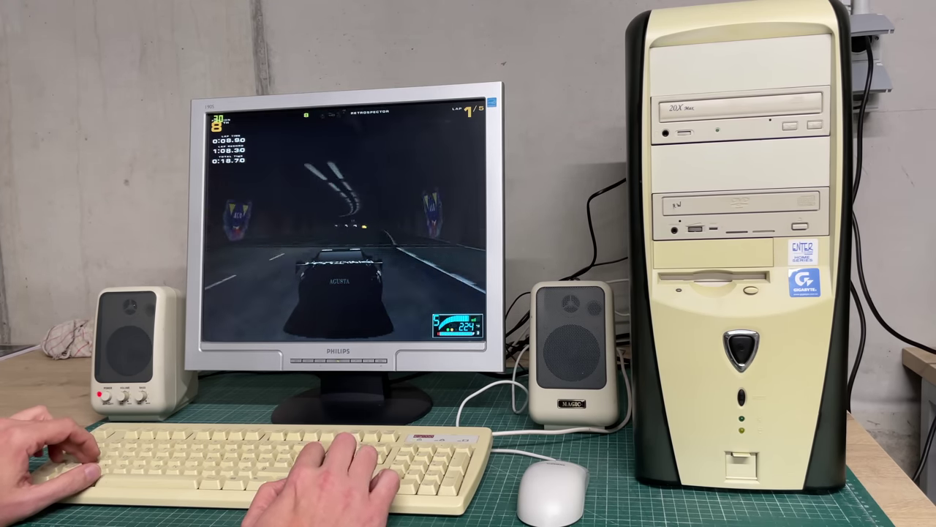
{"action": "key", "text": "Up"}
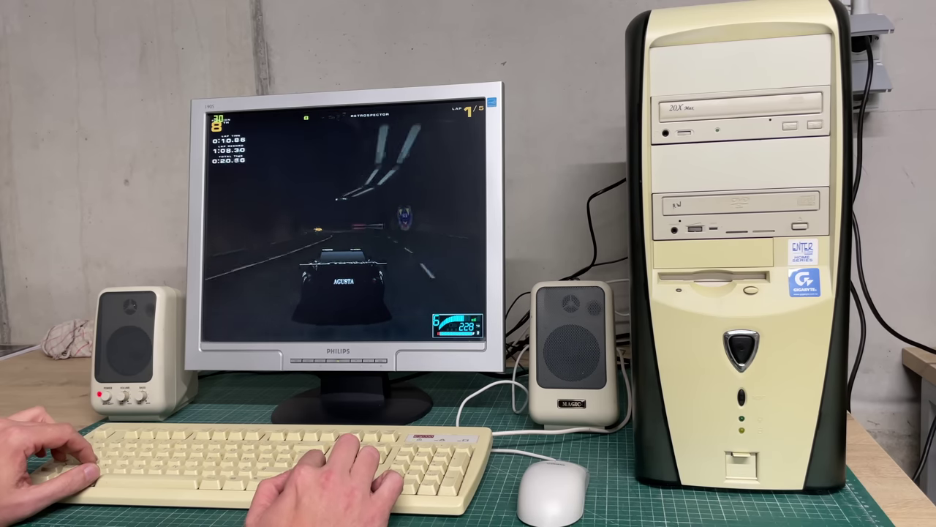
{"action": "key", "text": "Up"}
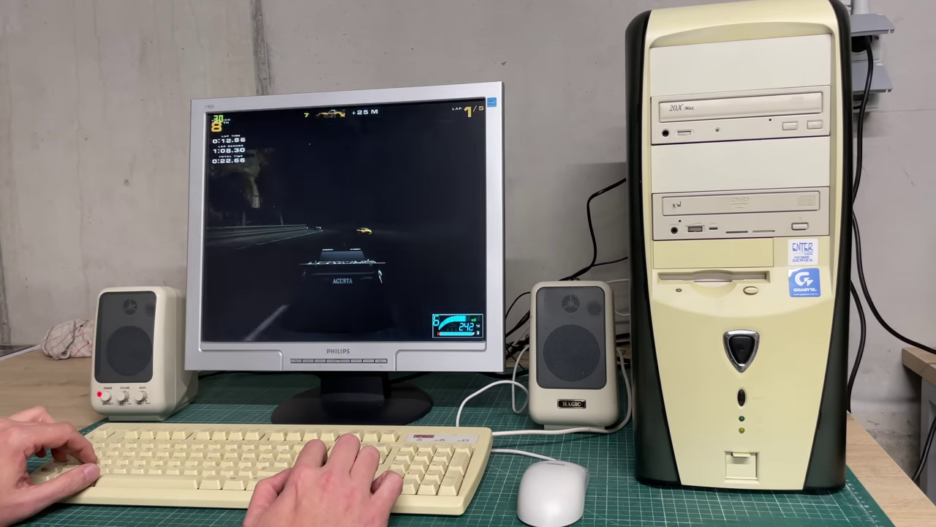
{"action": "key", "text": "Up"}
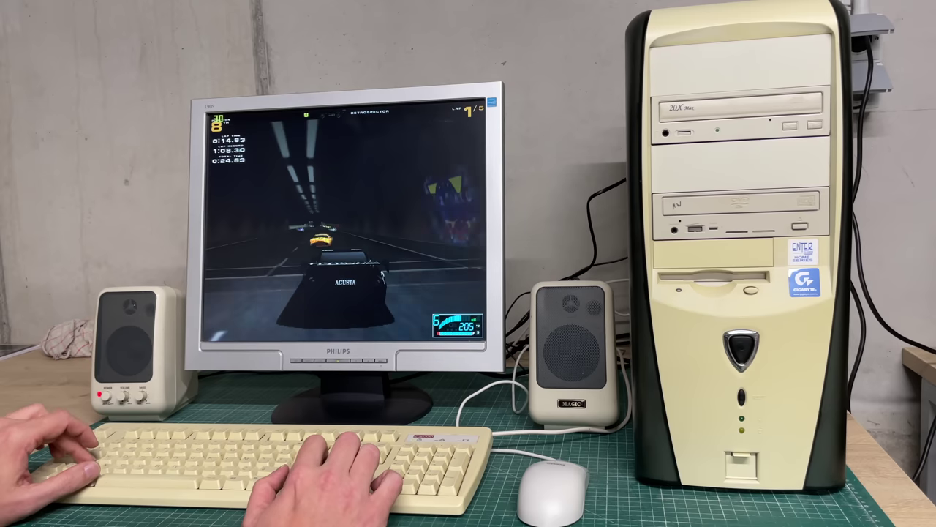
{"action": "key", "text": "Up"}
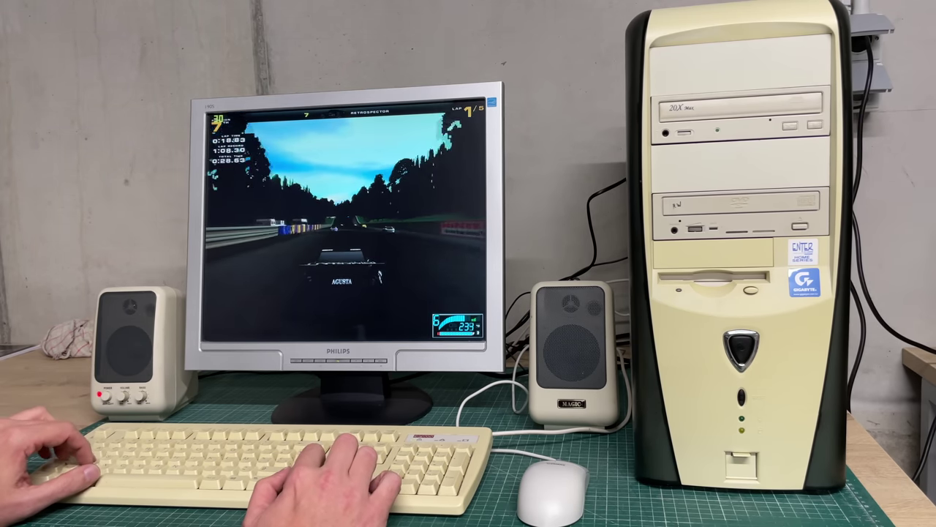
{"action": "key", "text": "Up"}
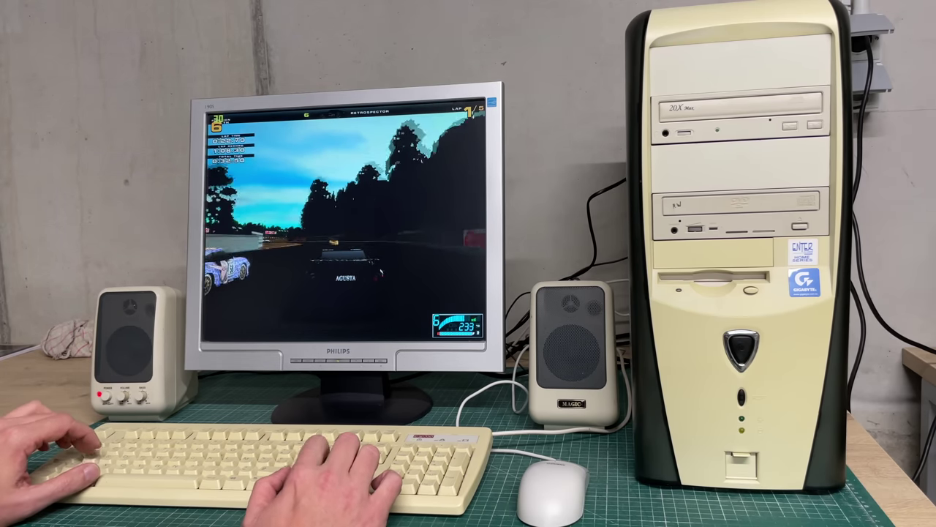
- Brake through the corners while passing cars, moving up to fourth and then third place
{"action": "key", "text": "Down"}
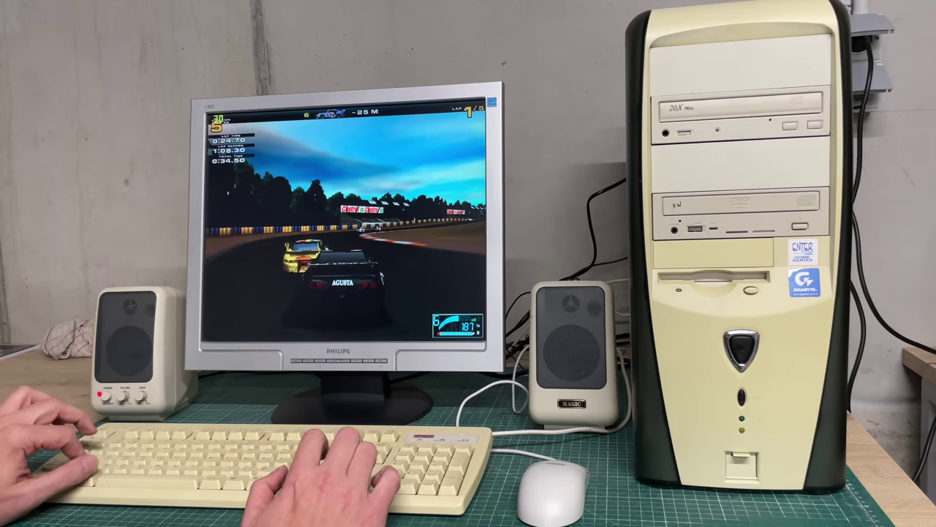
{"action": "key", "text": "Down"}
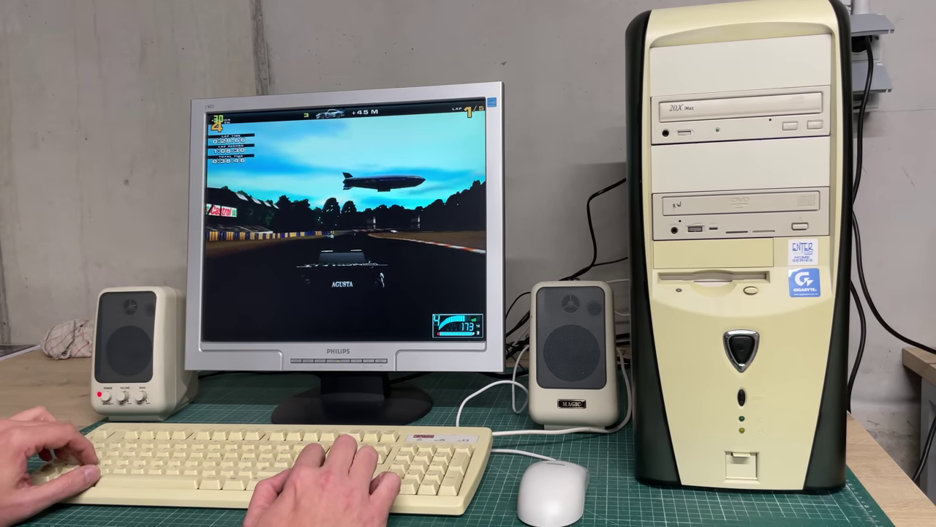
{"action": "key", "text": "Down"}
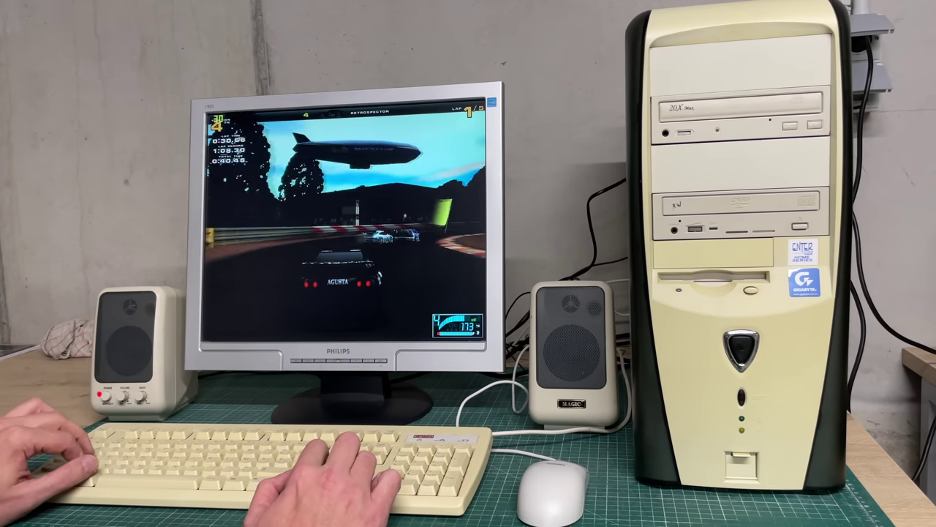
{"action": "key", "text": "Down"}
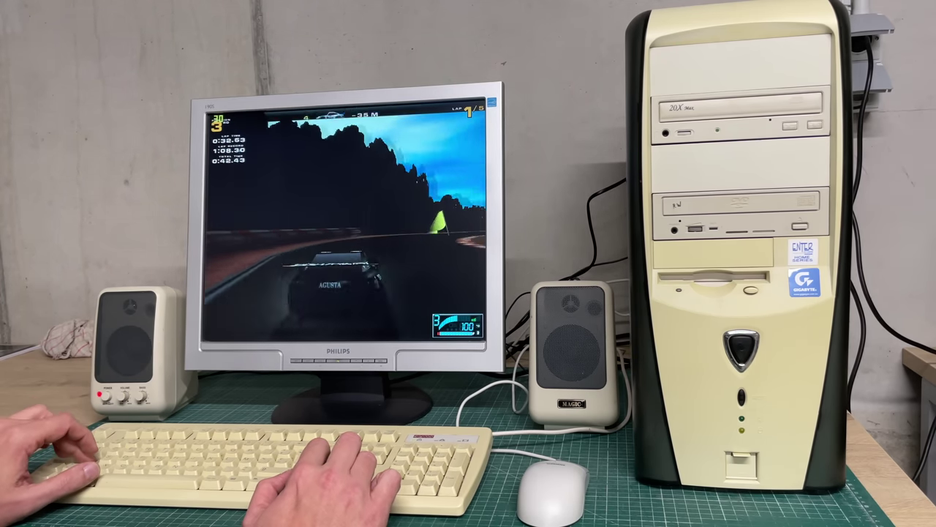
{"action": "key", "text": "Up"}
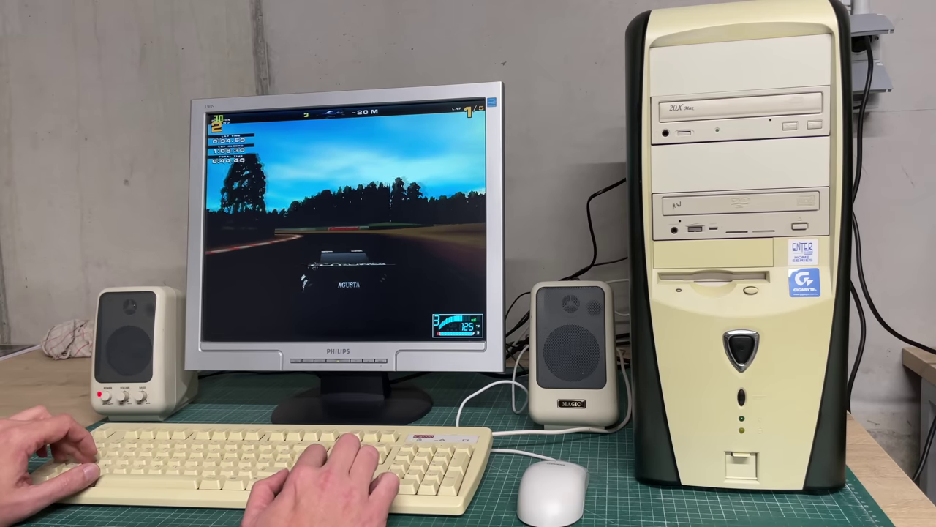
{"action": "key", "text": "Up"}
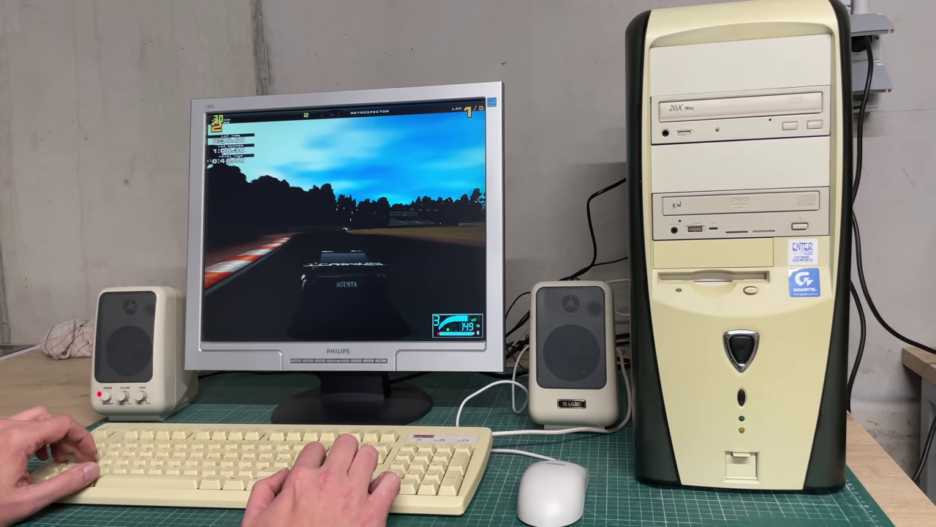
- Build speed past the Castrol banner and through the tunnel, reaching 281 in second place
{"action": "key", "text": "Down"}
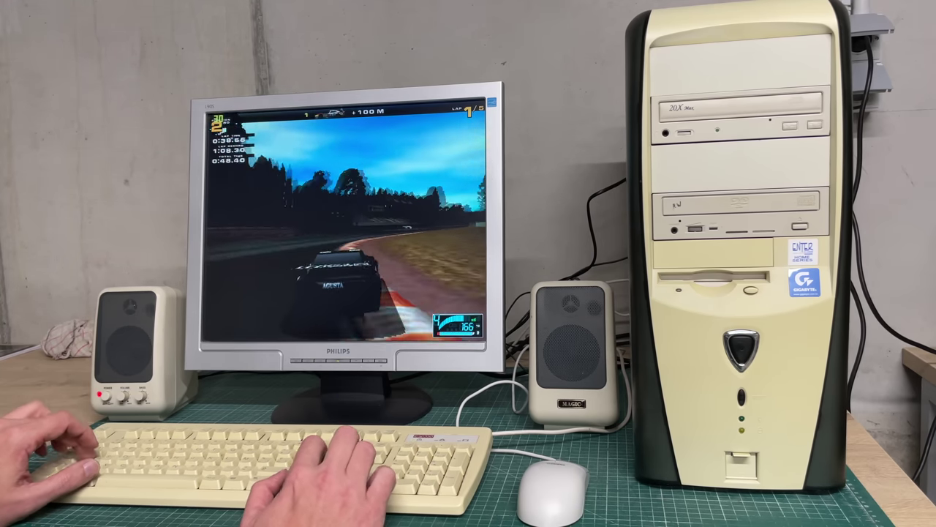
{"action": "key", "text": "Up"}
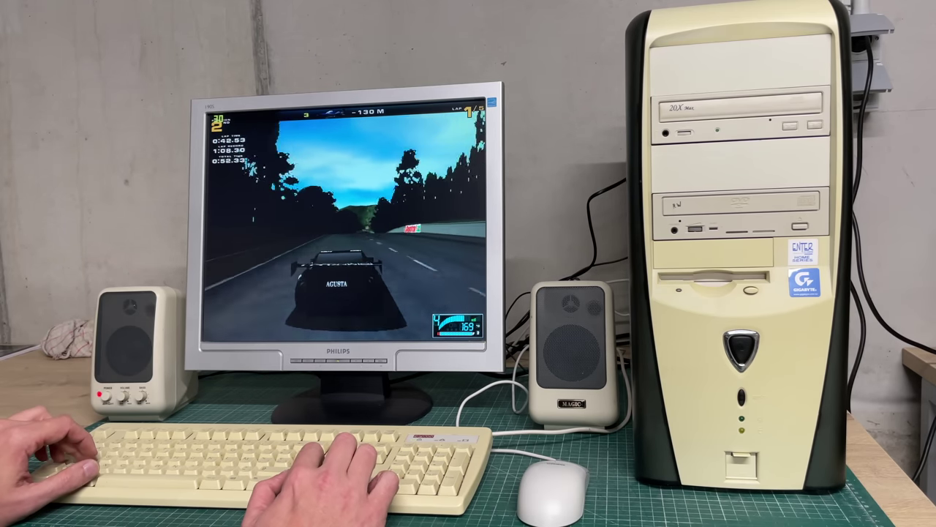
{"action": "key", "text": "Up"}
{"action": "key", "text": "Up"}
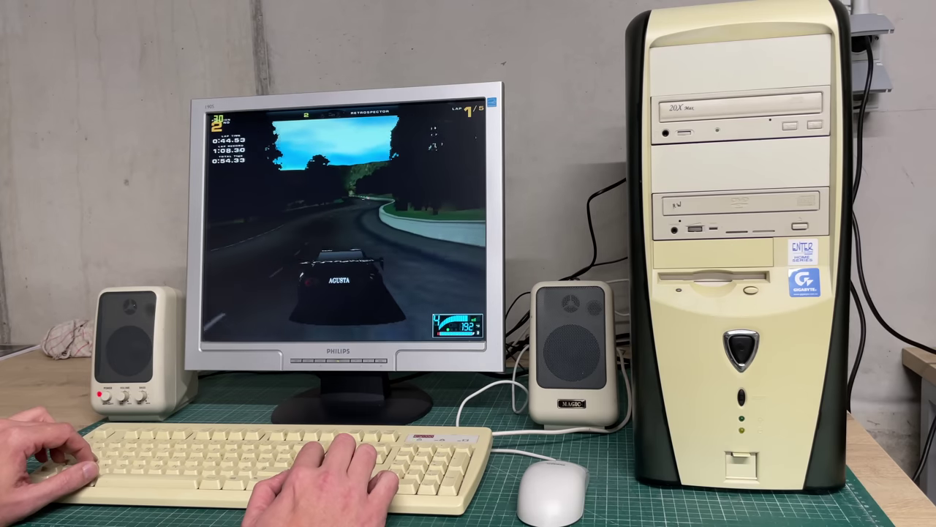
{"action": "key", "text": "Up"}
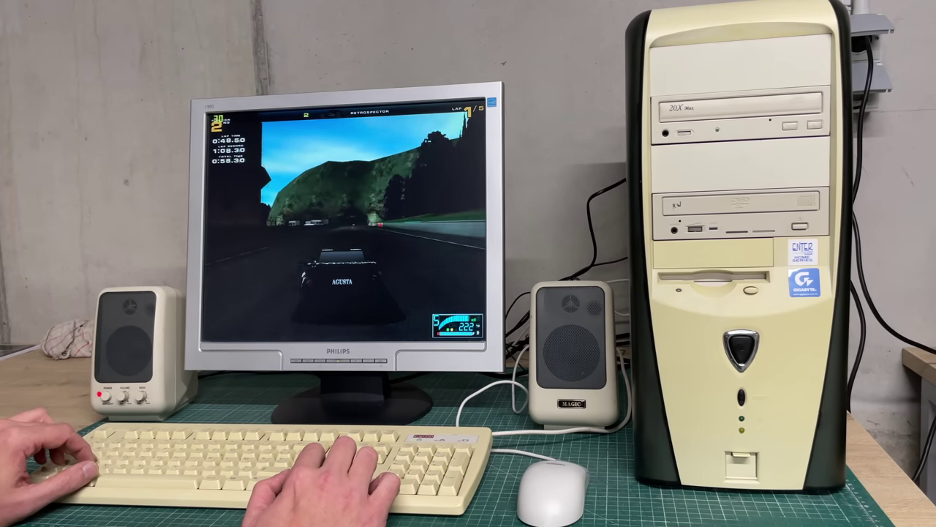
{"action": "key", "text": "Up"}
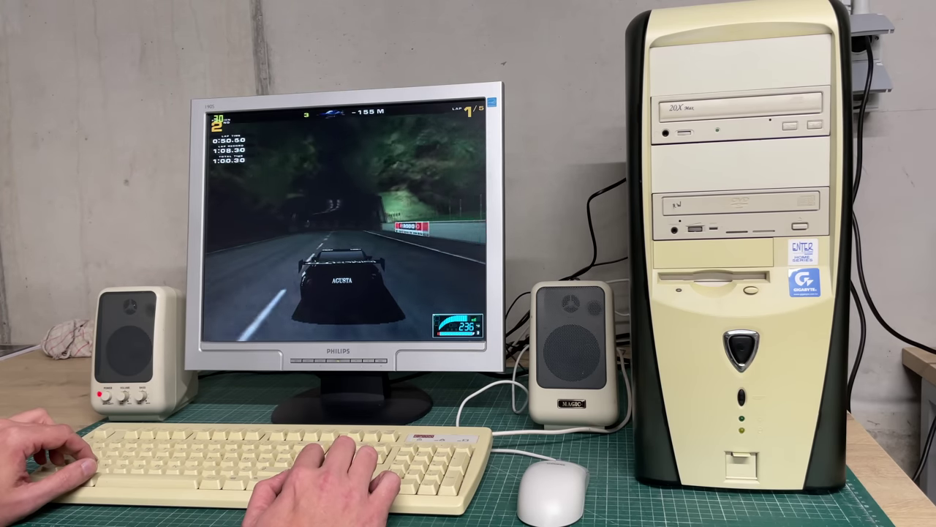
{"action": "key", "text": "Up"}
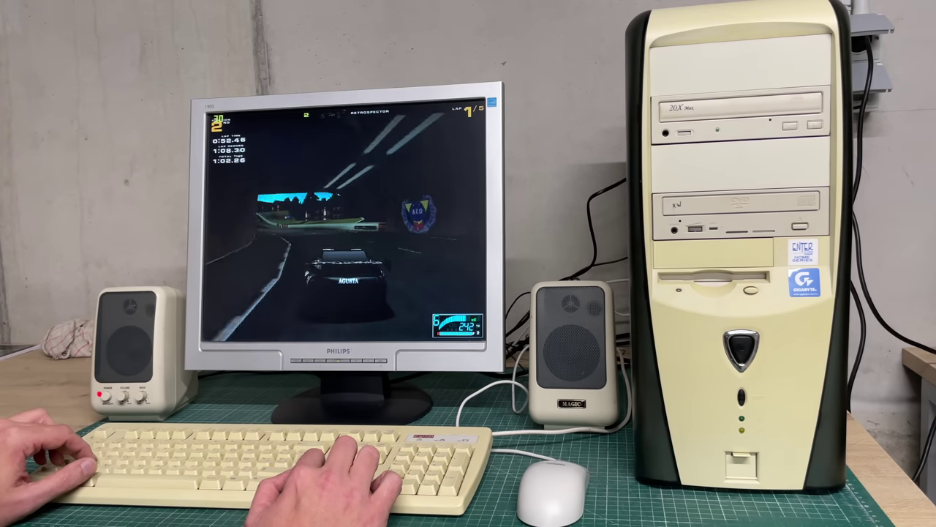
{"action": "key", "text": "Up"}
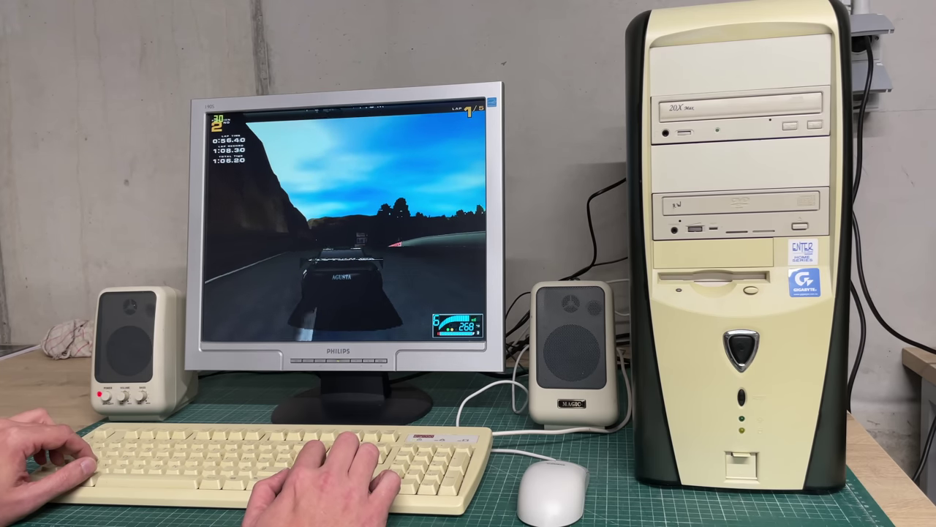
{"action": "key", "text": "Up"}
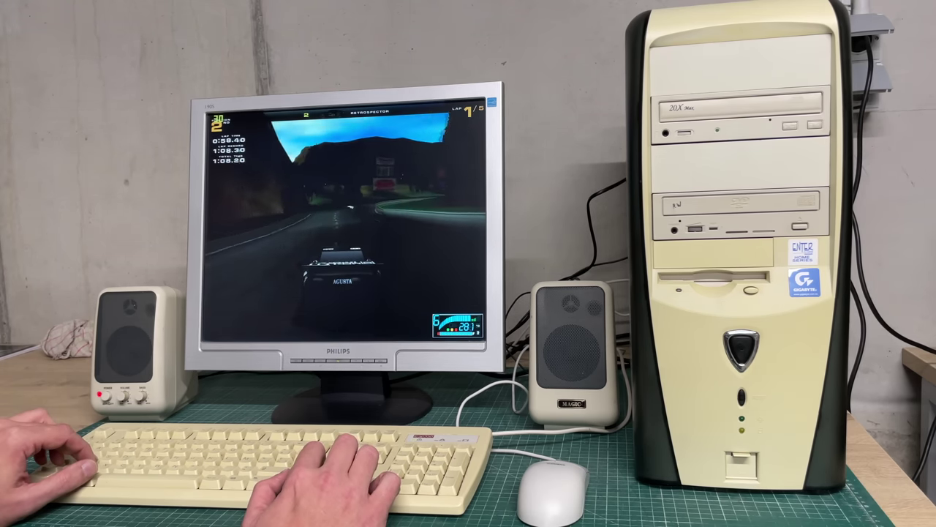